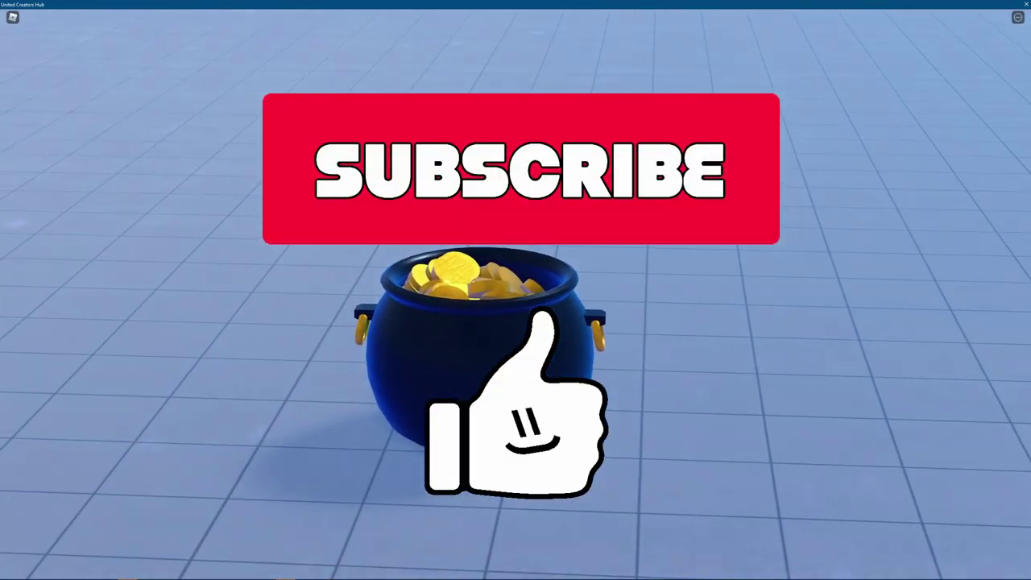
Add a UV sphere mesh at the scene origin
key("Home")
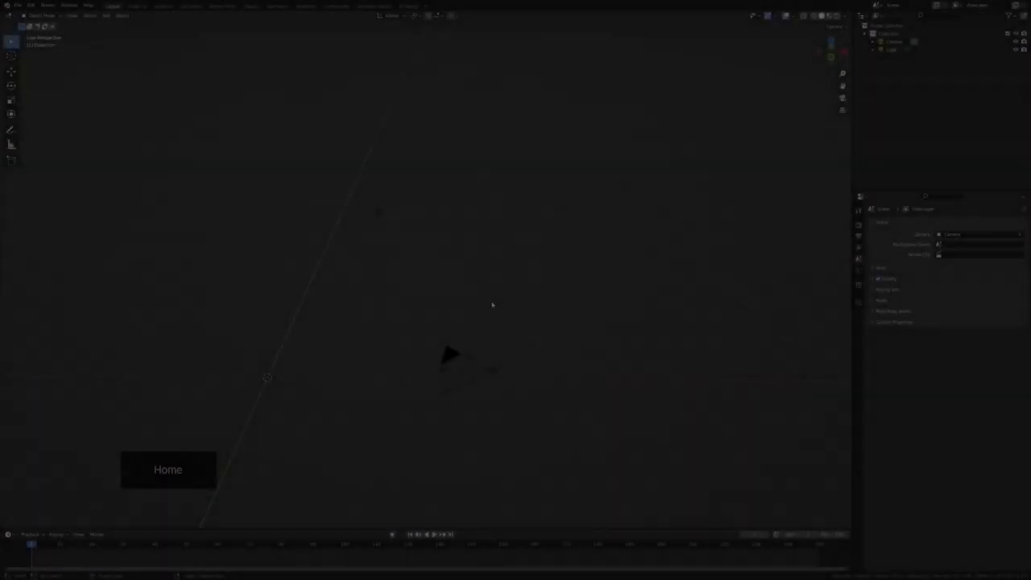
middle_click_drag(490, 302, 598, 299, "shift")
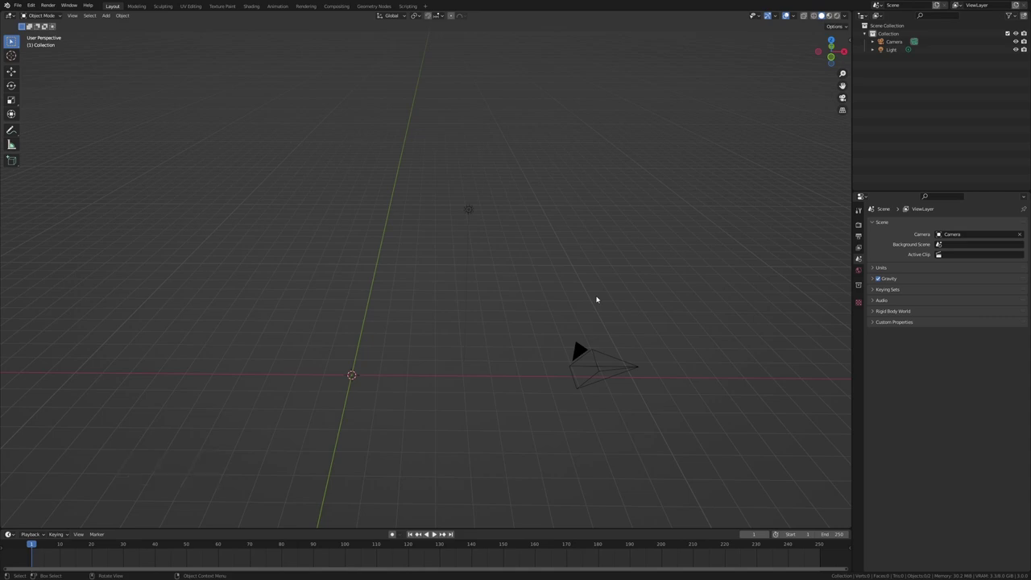
key("shift+a")
mouse_move(597, 299)
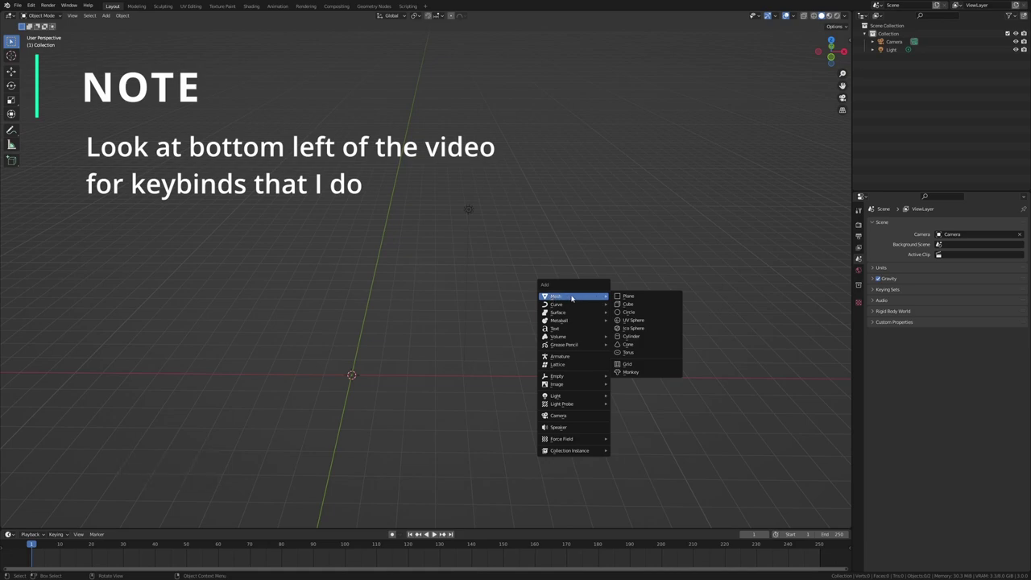
left_click(631, 321)
middle_click_drag(527, 329, 591, 310, "shift")
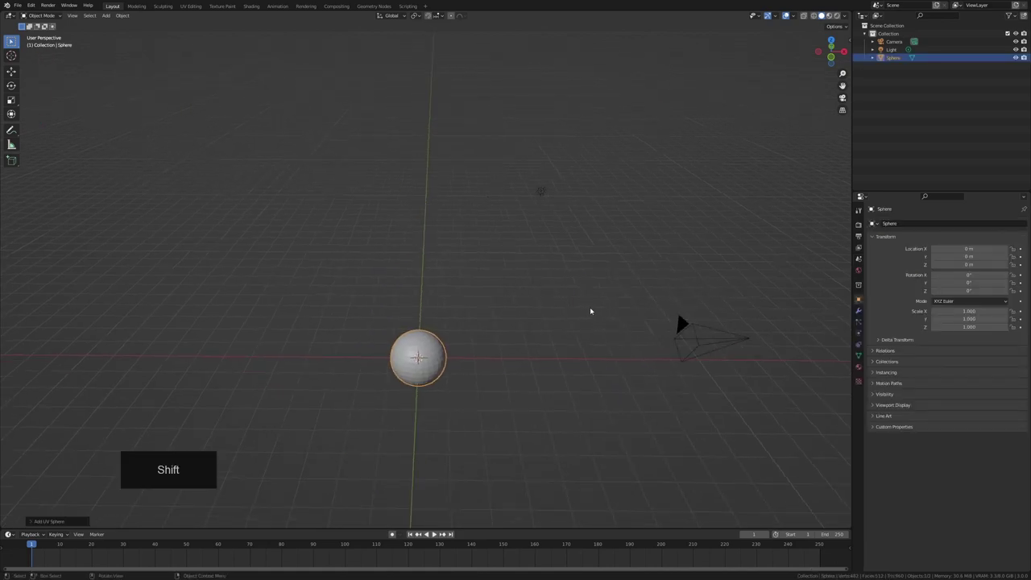
Move the sphere along the X axis to about -2.65 m and deselect it
key("g")
key("x")
left_click(512, 318)
middle_click_drag(505, 318, 569, 279, "shift")
scroll(567, 280, "up", 2)
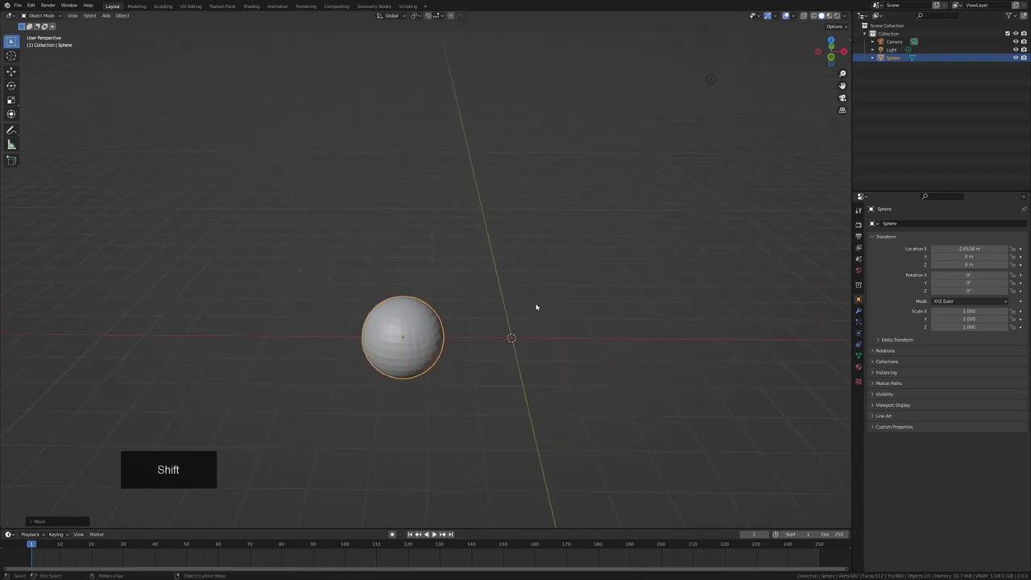
middle_click_drag(556, 312, 541, 291)
left_click(541, 290)
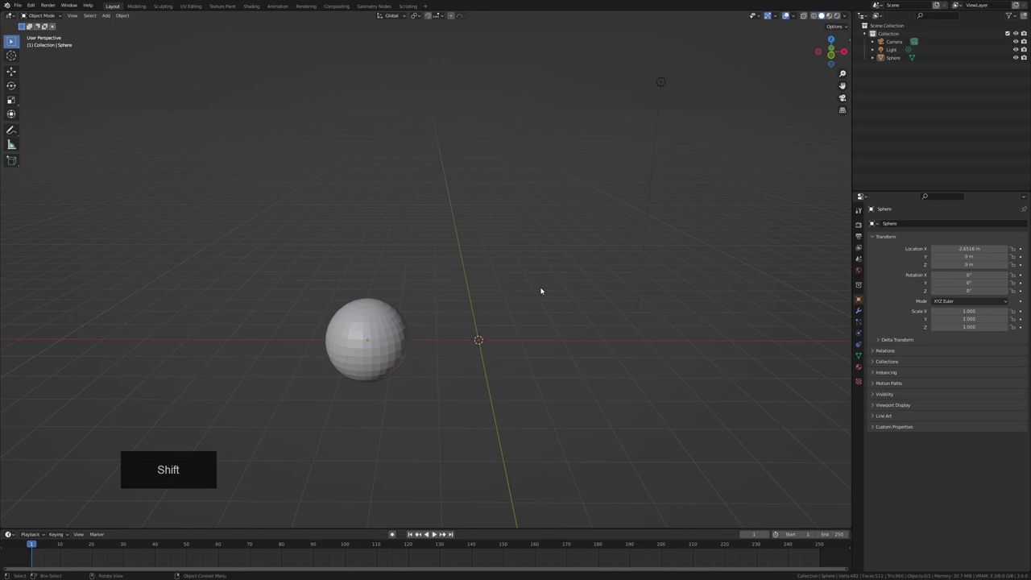
Add a cube mesh at the scene origin and delete it again
key("shift+a")
mouse_move(540, 288)
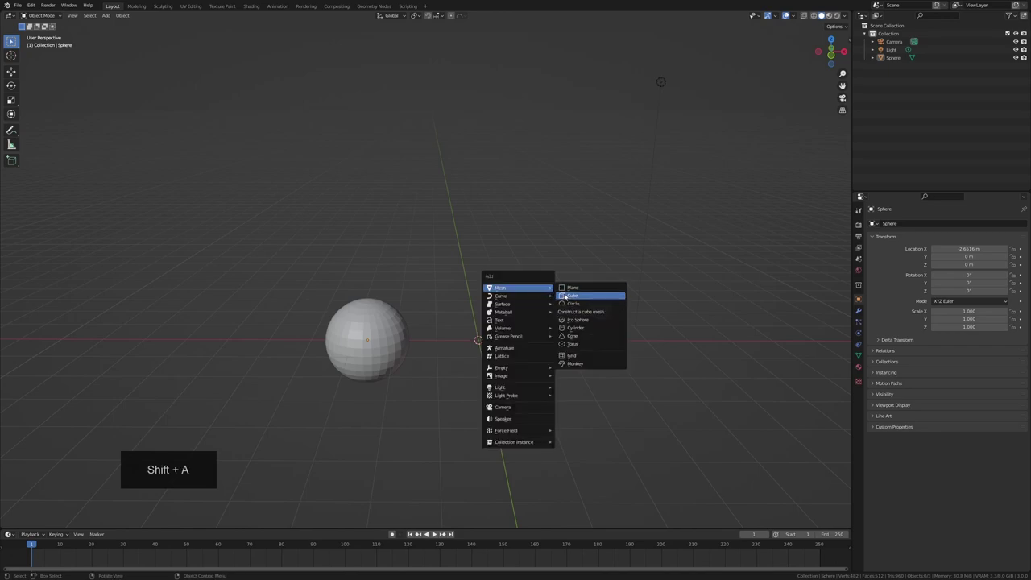
left_click(568, 295)
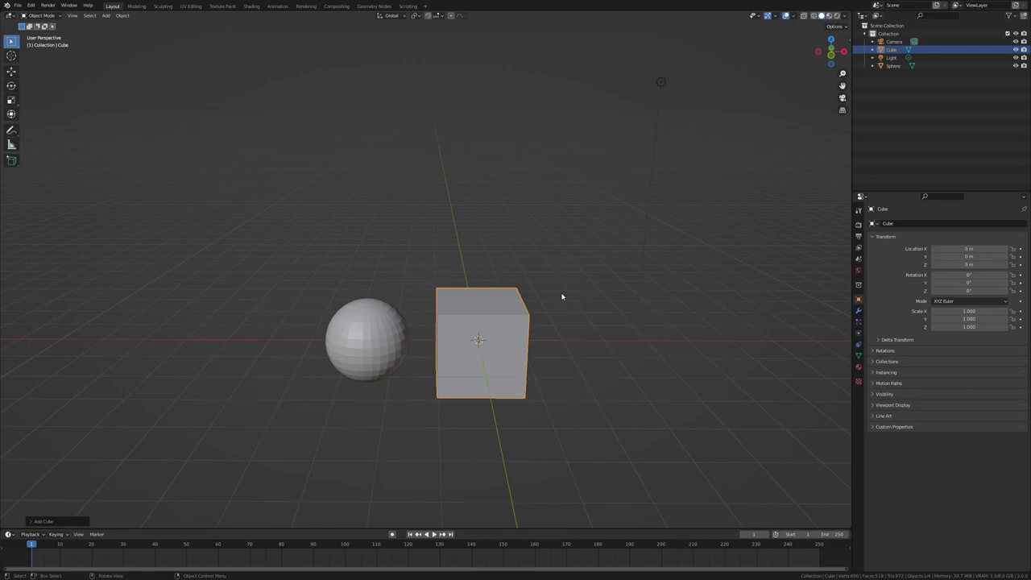
key("Delete")
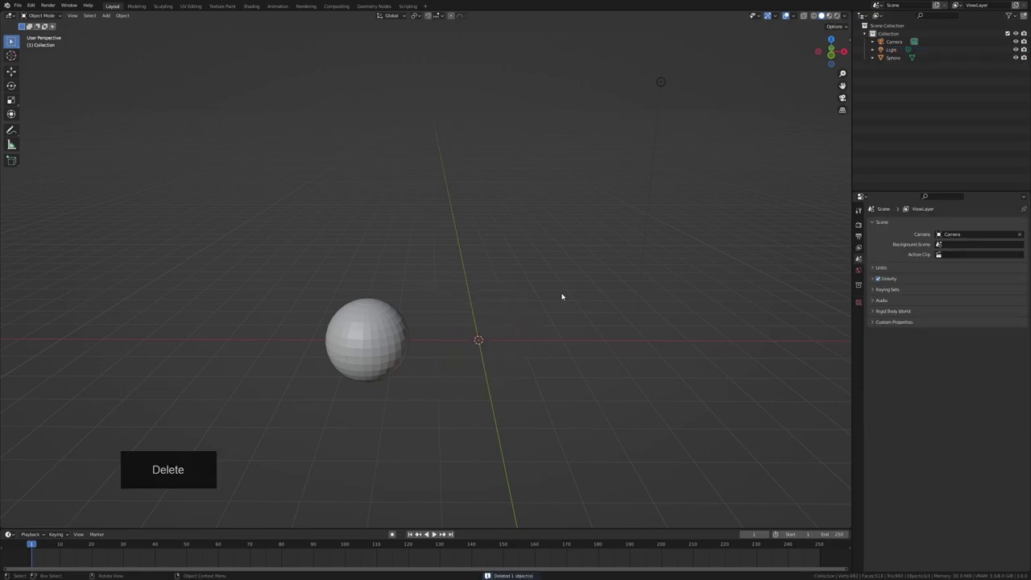
Select the sphere and scale it up uniformly to about 1.62
middle_click_drag(524, 295, 535, 266, "shift")
left_click(401, 292)
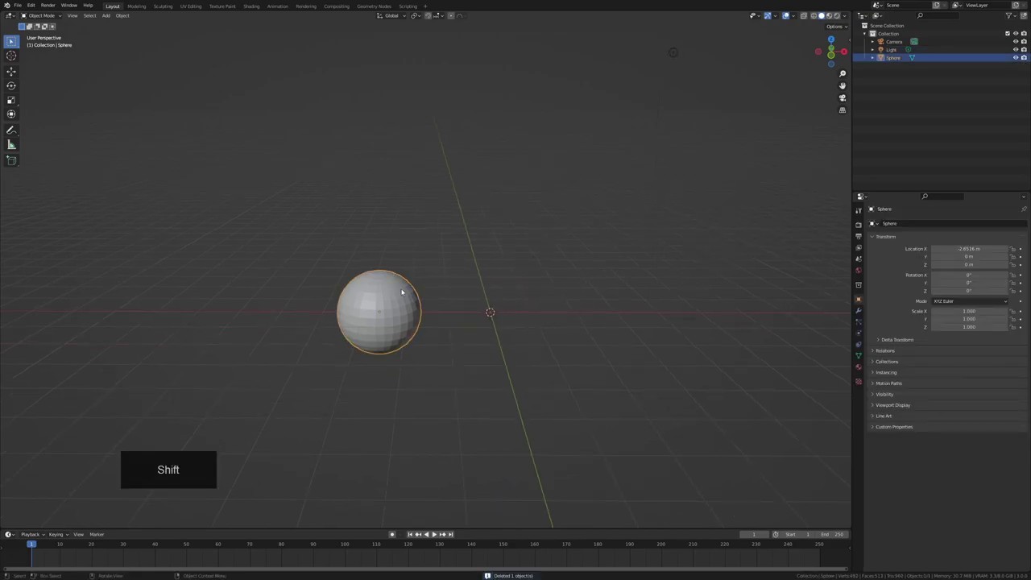
middle_click_drag(460, 290, 479, 279, "shift")
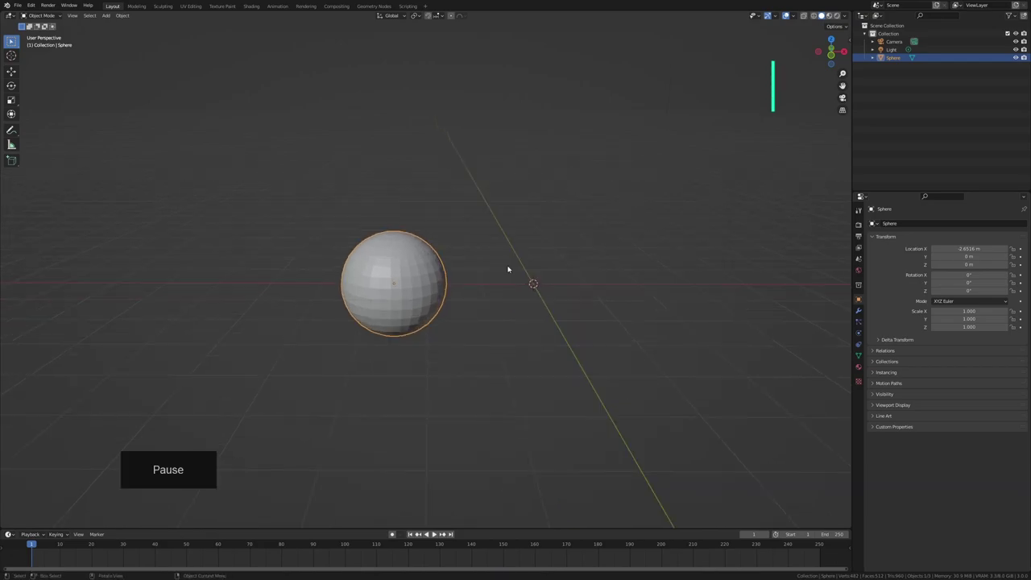
left_click(508, 269)
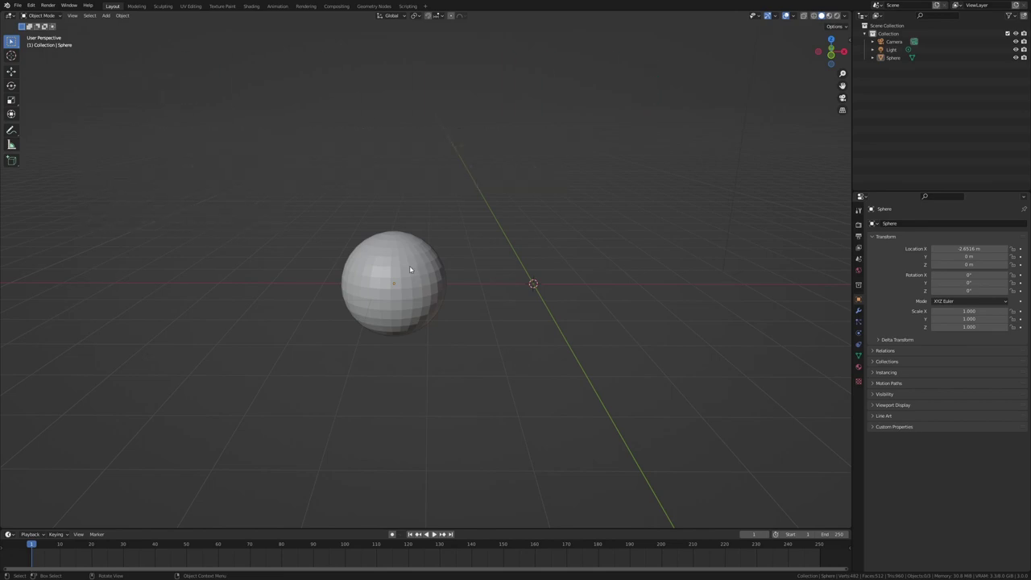
left_click(410, 270)
middle_click_drag(477, 281, 444, 287)
key("s")
left_click(492, 278)
Move the sphere along X to about 0.02 m and raise it along Z to about 0.72 m
key("g")
key("x")
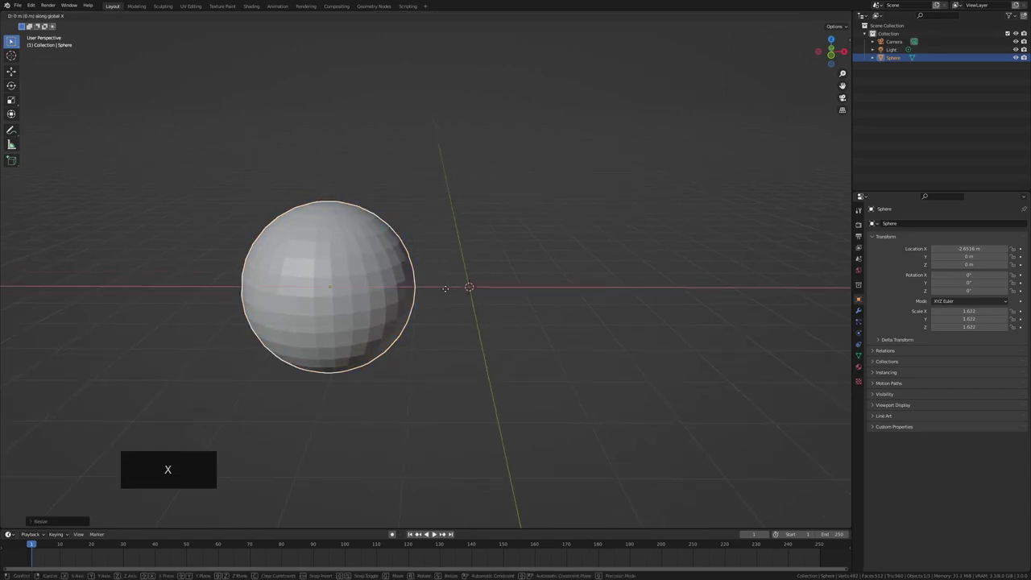
left_click(581, 296)
middle_click_drag(582, 295, 561, 310, "shift")
key("g")
key("z")
left_click(568, 274)
middle_click_drag(567, 275, 593, 275, "shift")
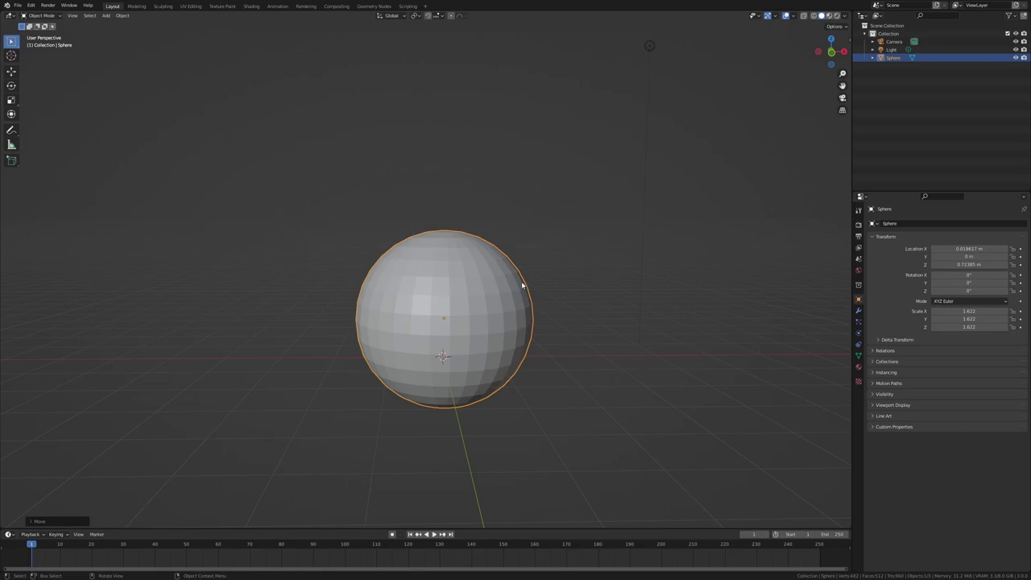
key("Pause")
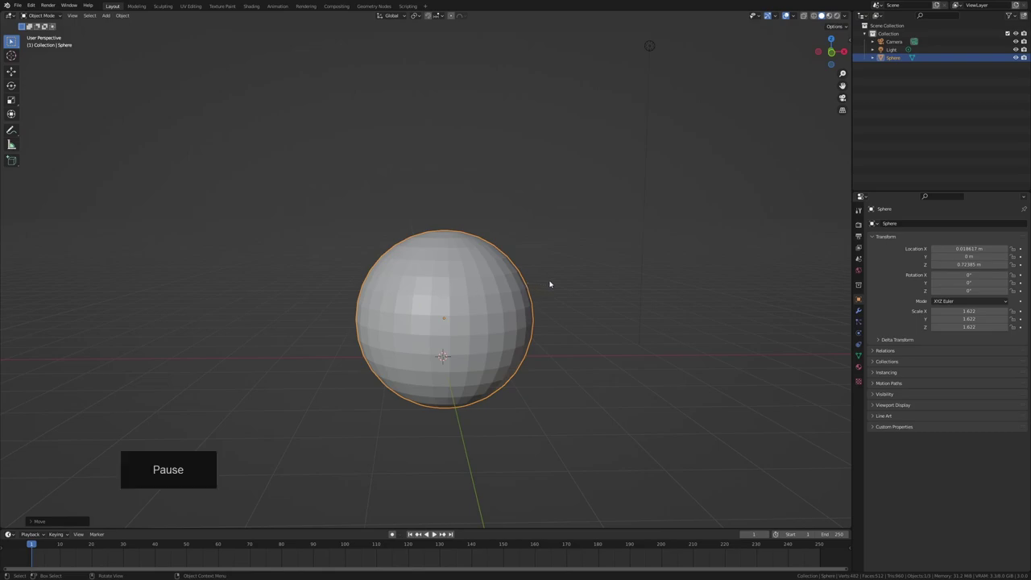
Put the sphere in Edit Mode with nothing selected, using X-ray display and the front orthographic view
key("Tab")
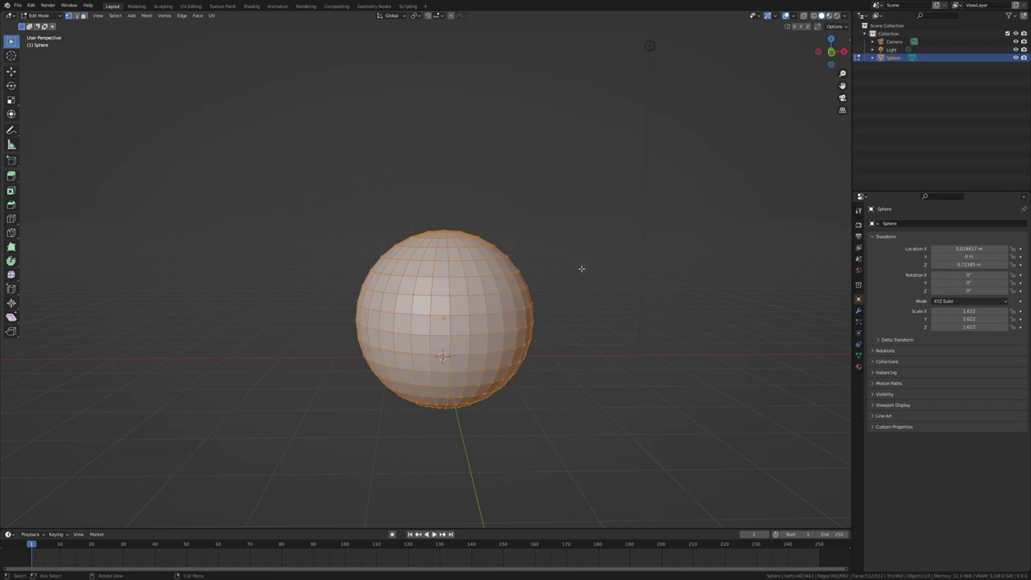
left_click(581, 268)
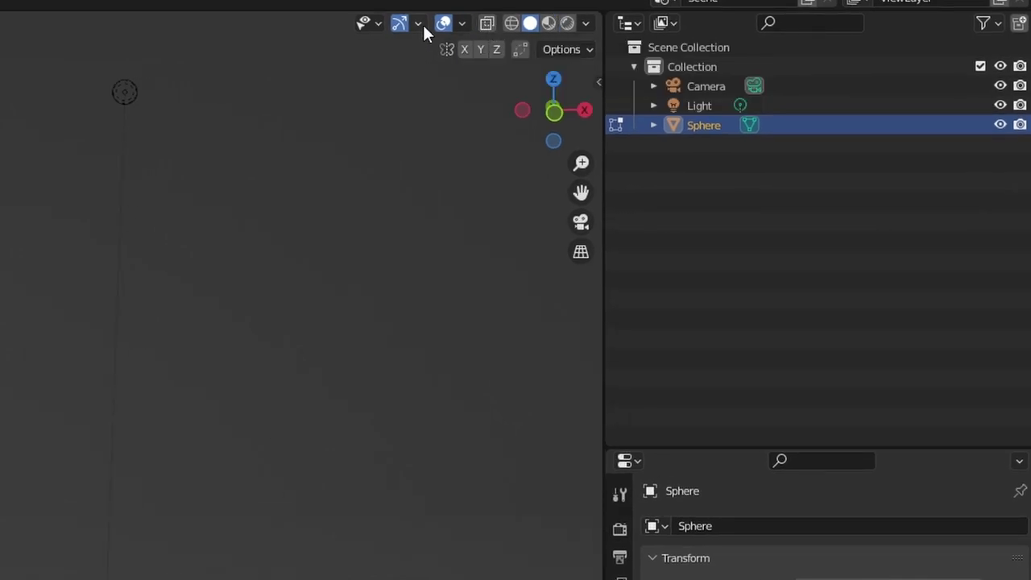
left_click(487, 23)
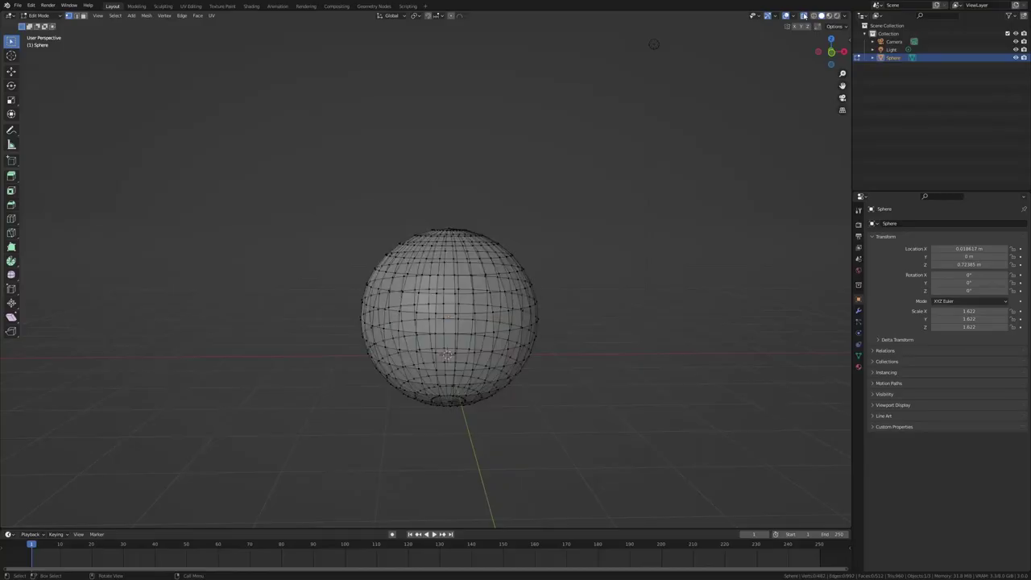
left_click(831, 53)
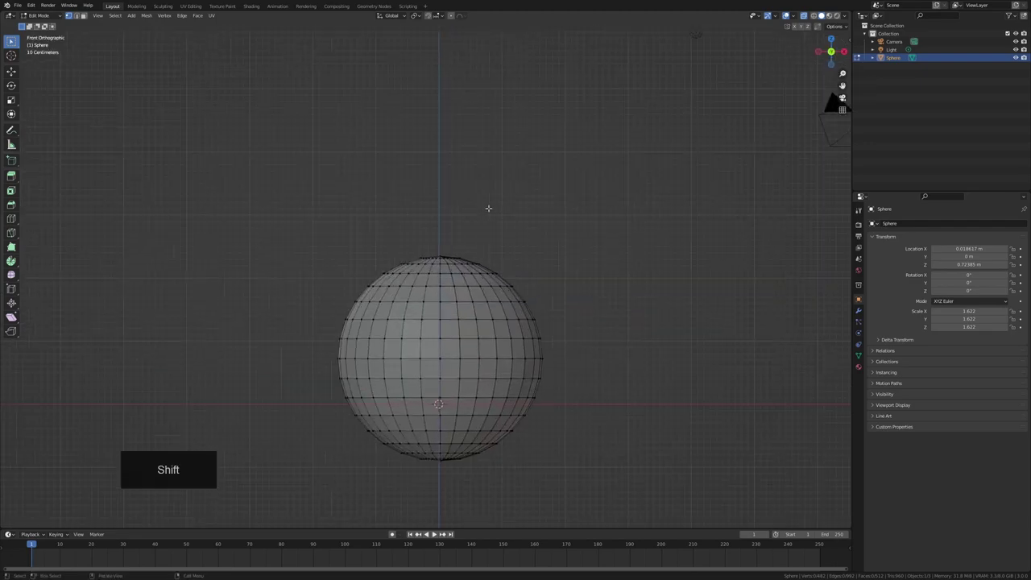
Box-select the sphere's upper rows through the mesh, delete their vertices, and turn off X-ray display
key("b")
left_click_drag(271, 219, 575, 317)
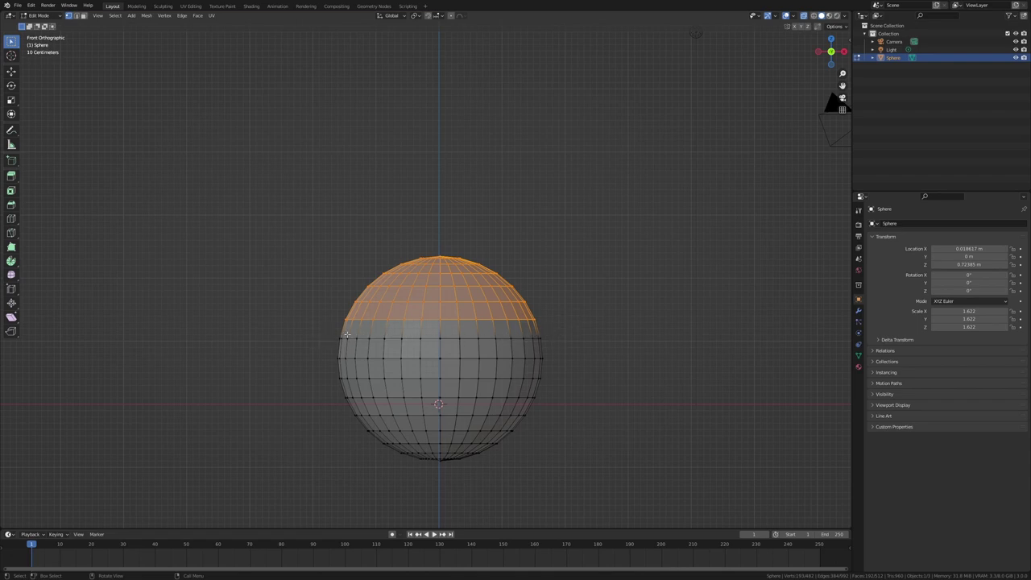
key("x")
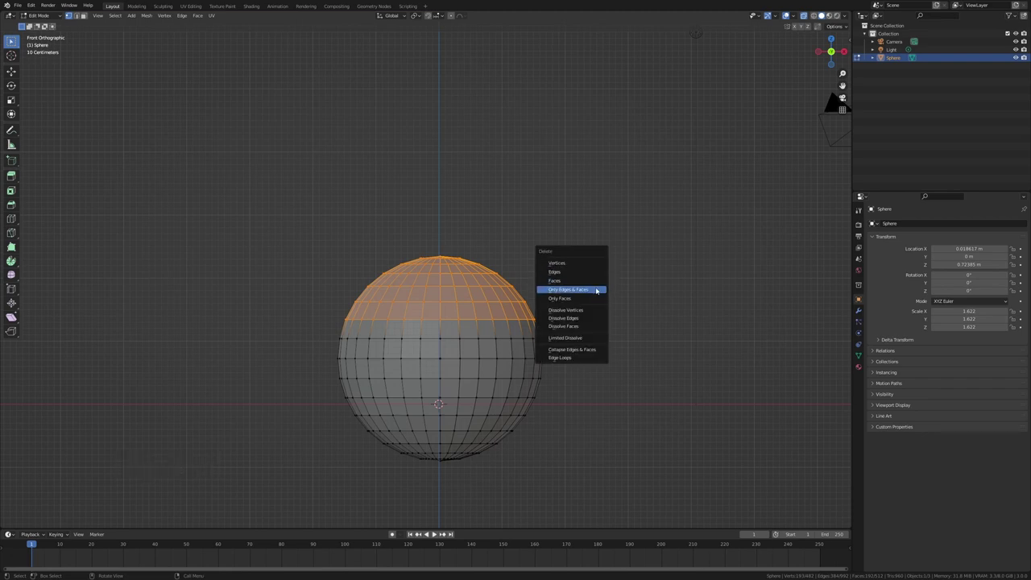
left_click(593, 263)
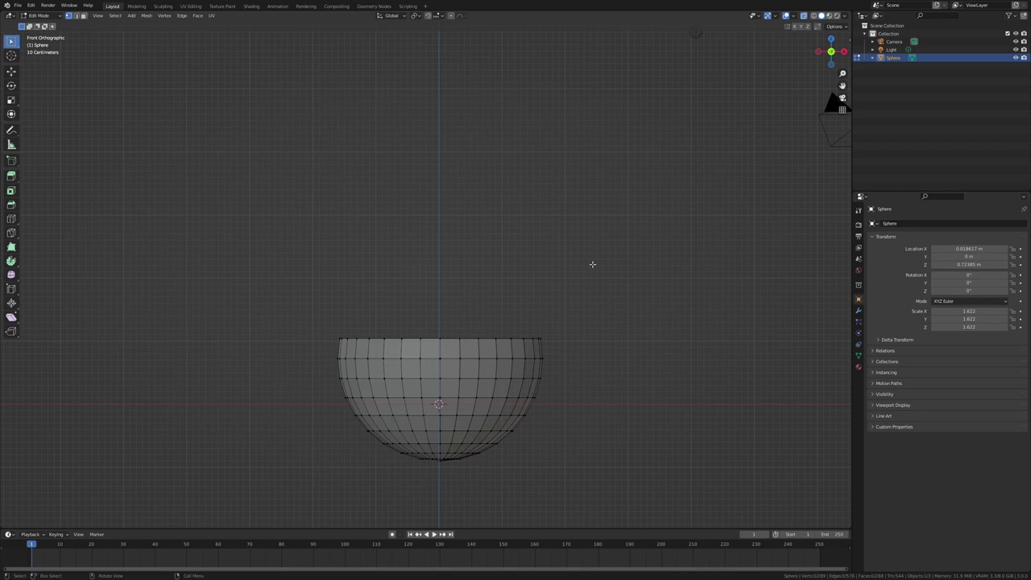
key("Pause")
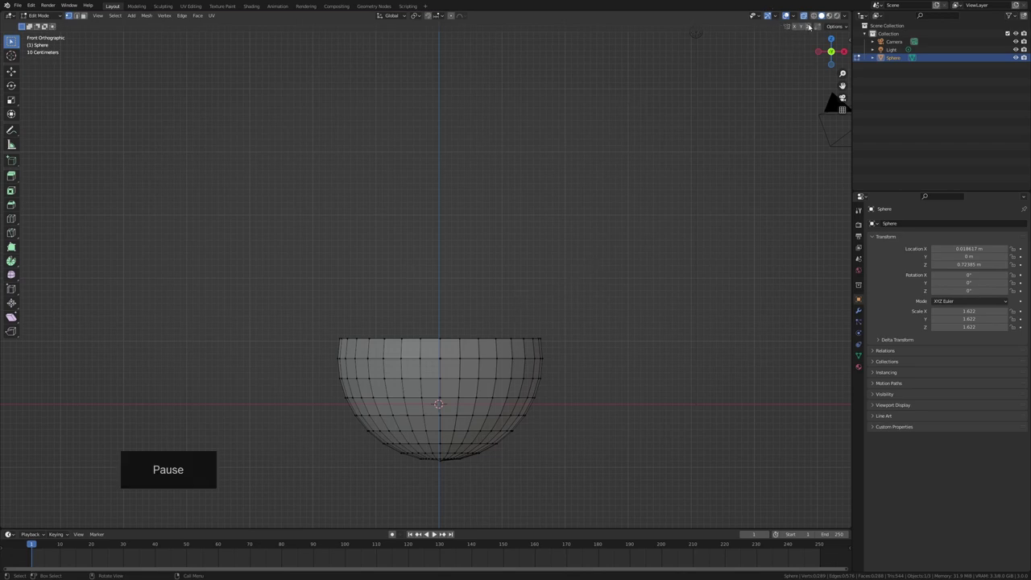
left_click(804, 15)
middle_click_drag(615, 134, 617, 247)
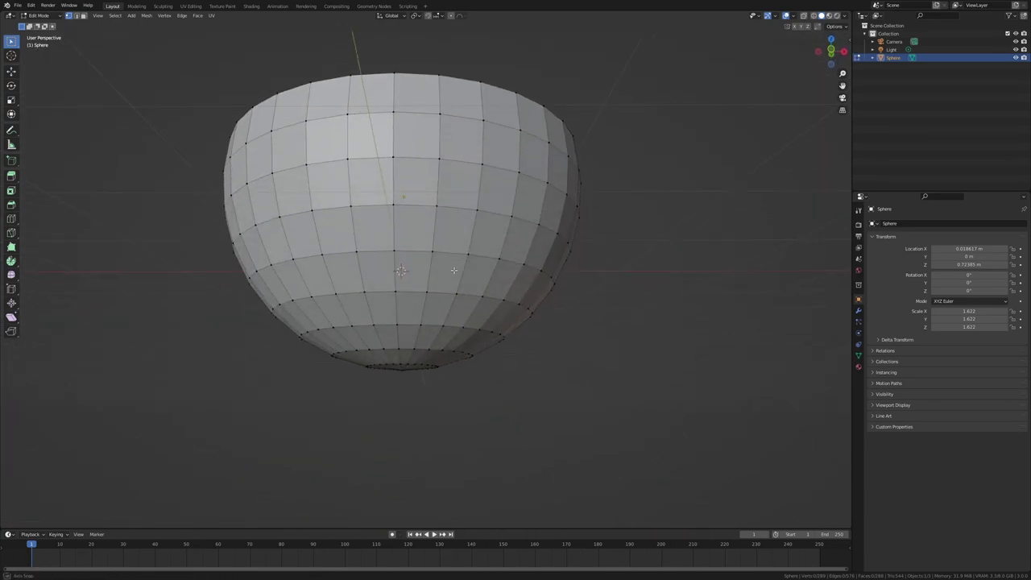
Select the two innermost rings of faces on the bowl's underside in face mode and flatten them with a Z scale of 0
middle_click_drag(453, 270, 446, 211)
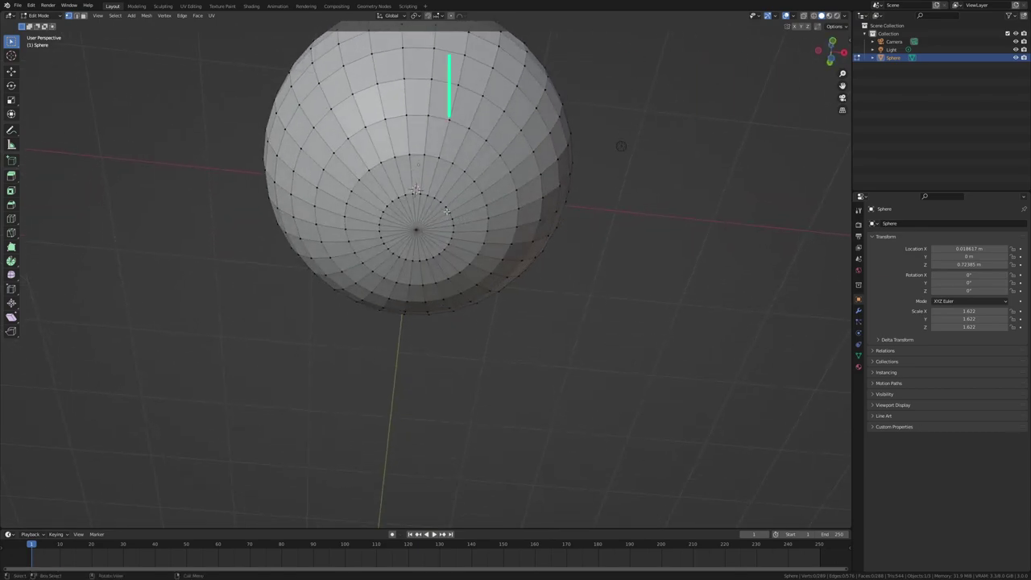
key("3")
key("c")
mouse_move(419, 185)
left_mouse_down()
mouse_move(372, 215)
mouse_move(374, 258)
mouse_move(439, 266)
mouse_move(461, 211)
mouse_move(433, 234)
left_mouse_up()
key("Escape")
left_click(482, 168)
key("ctrl+z")
middle_click_drag(419, 189, 422, 242)
key("s")
key("z")
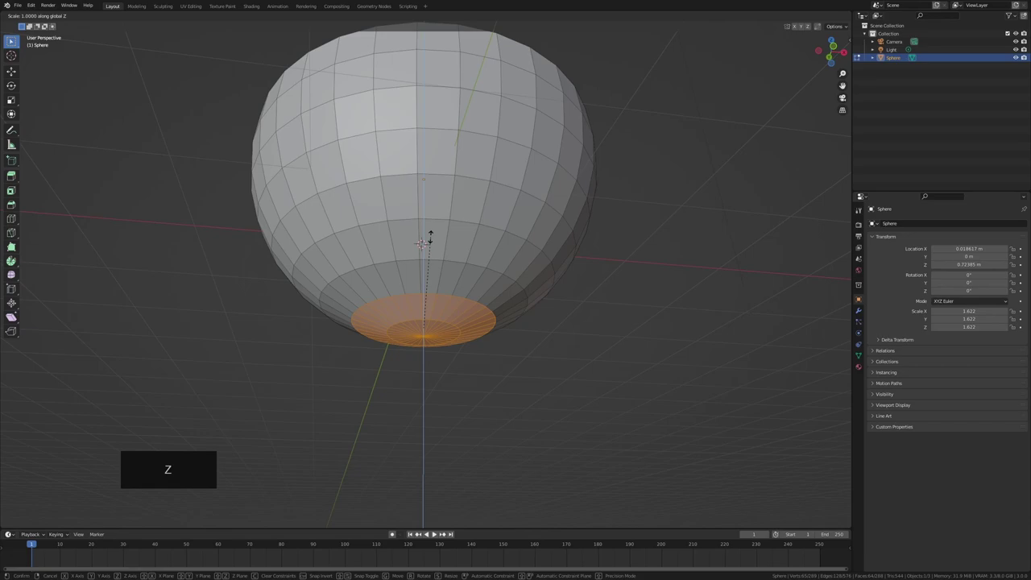
key("0")
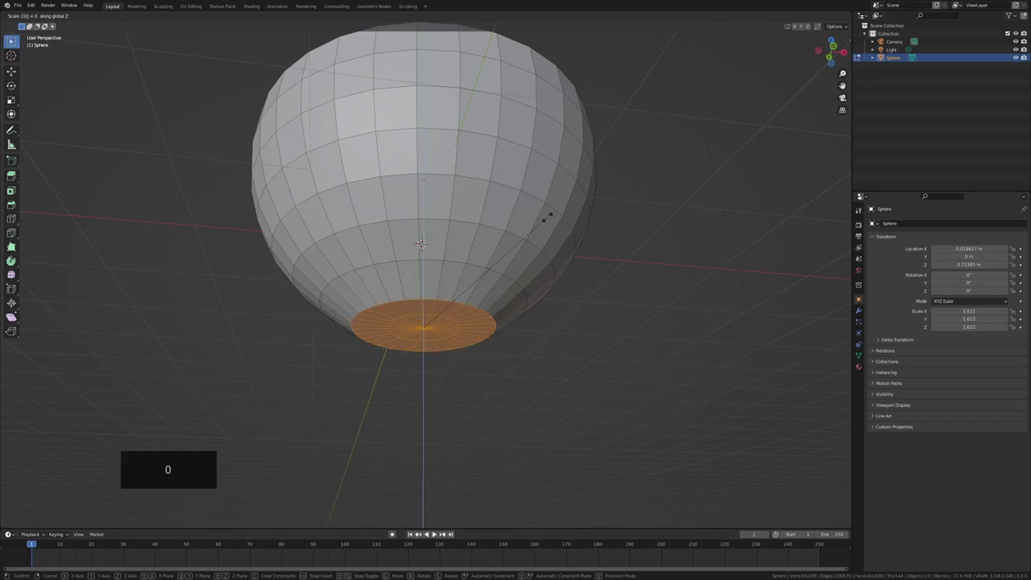
key("Return")
middle_click_drag(558, 221, 589, 271)
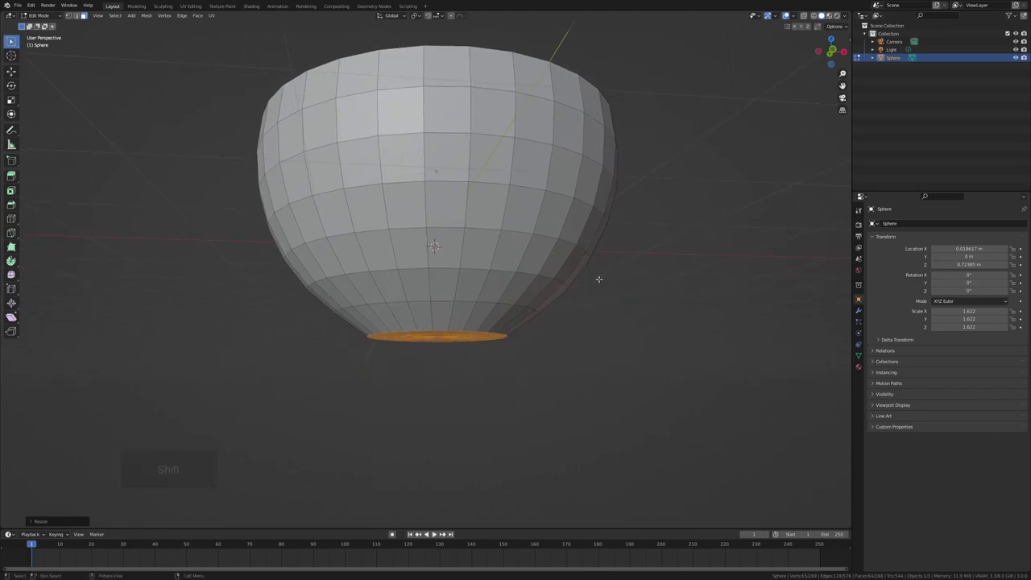
Move the flattened base faces upward along Z to shorten the bowl, and clear the selection
key("g")
key("z")
left_click(595, 263)
middle_click_drag(596, 263, 597, 305)
left_click(595, 279)
scroll(595, 279, "down", 3)
key("Tab")
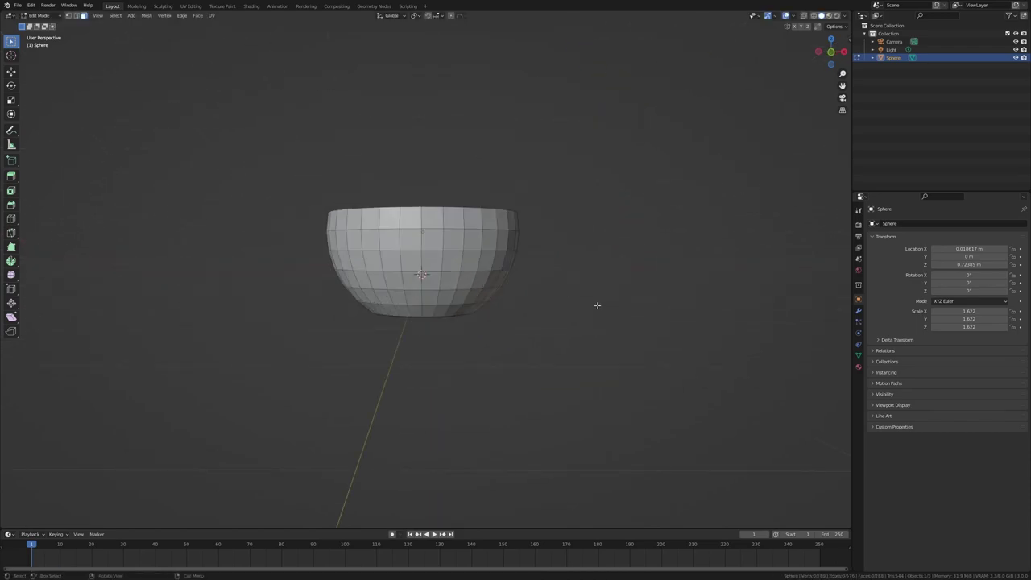
Switch to vertex selection mode and look at the proportional editing falloff options
key("1")
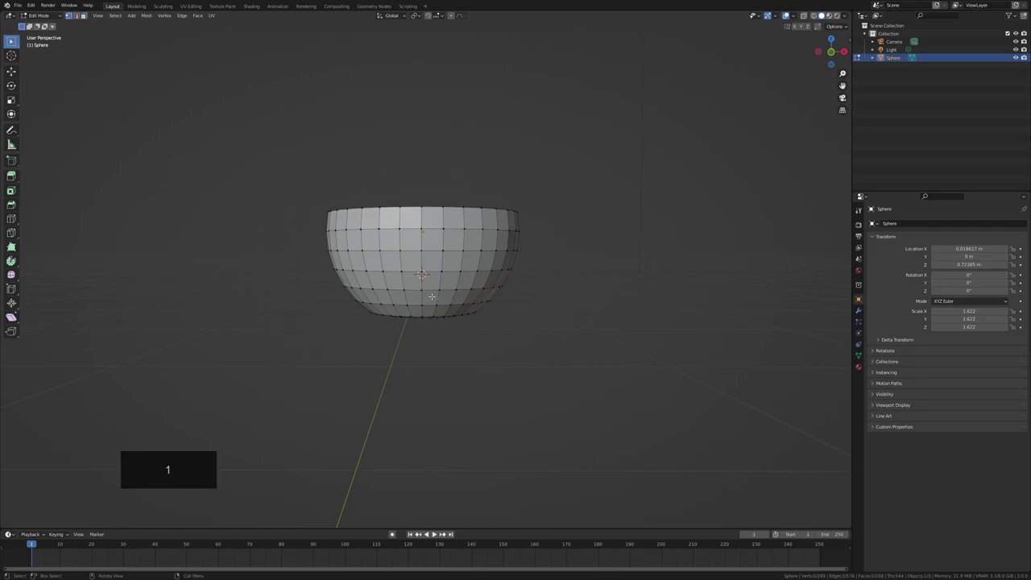
left_click(450, 15)
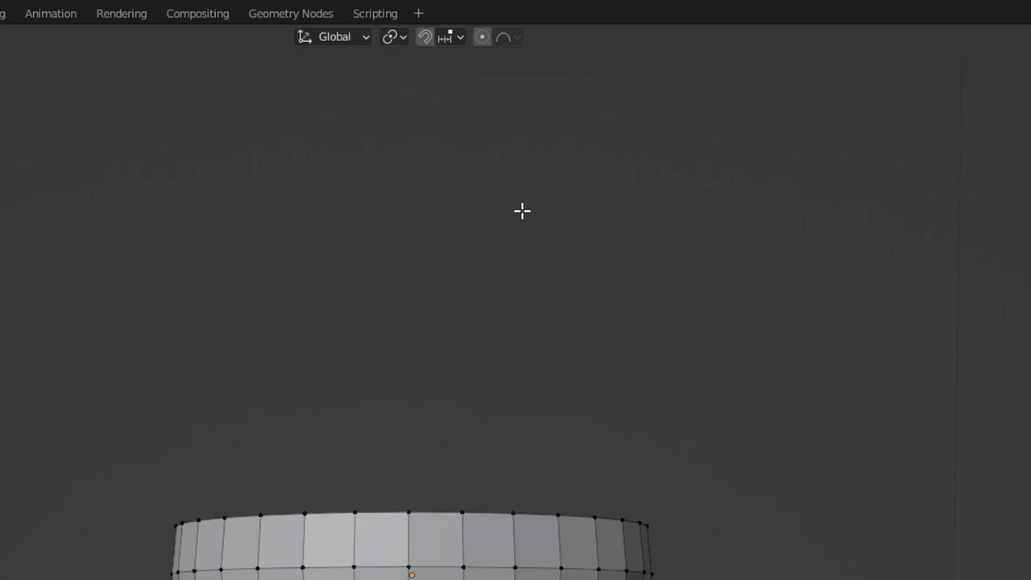
left_click(507, 38)
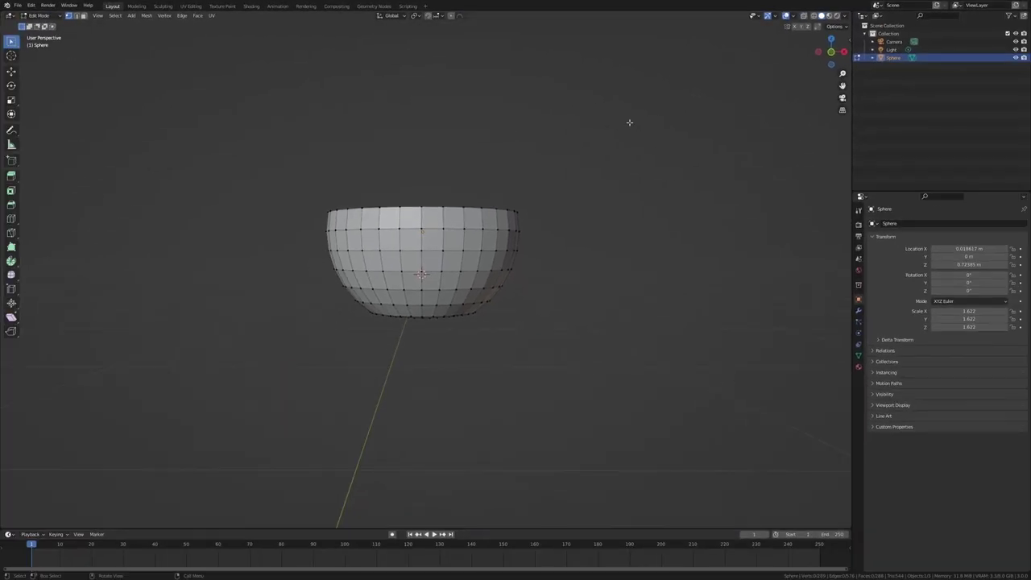
Try moving a horizontal edge loop of the lower bowl sideways without proportional editing, and undo the move
left_click(454, 267, "alt+shift")
key("g")
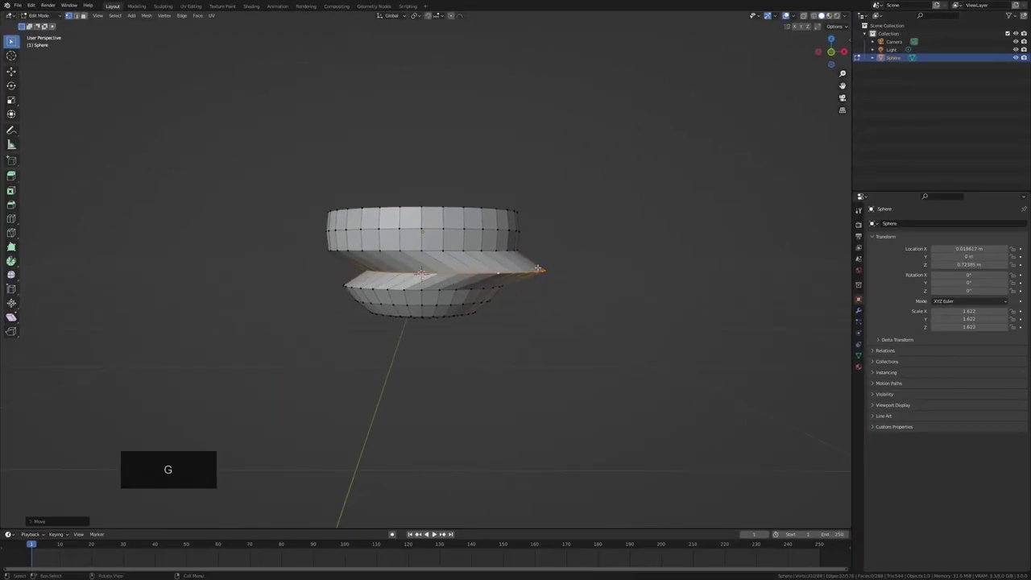
left_click(554, 272)
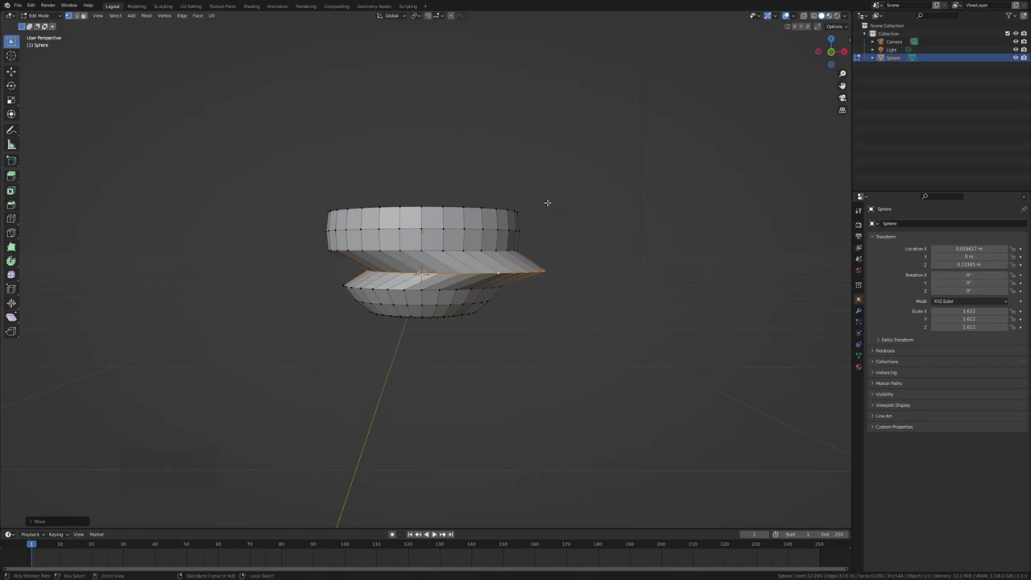
key("ctrl+z")
Turn on proportional editing with the Sphere falloff for the selected horizontal loop of the lower bowl
left_click(461, 16)
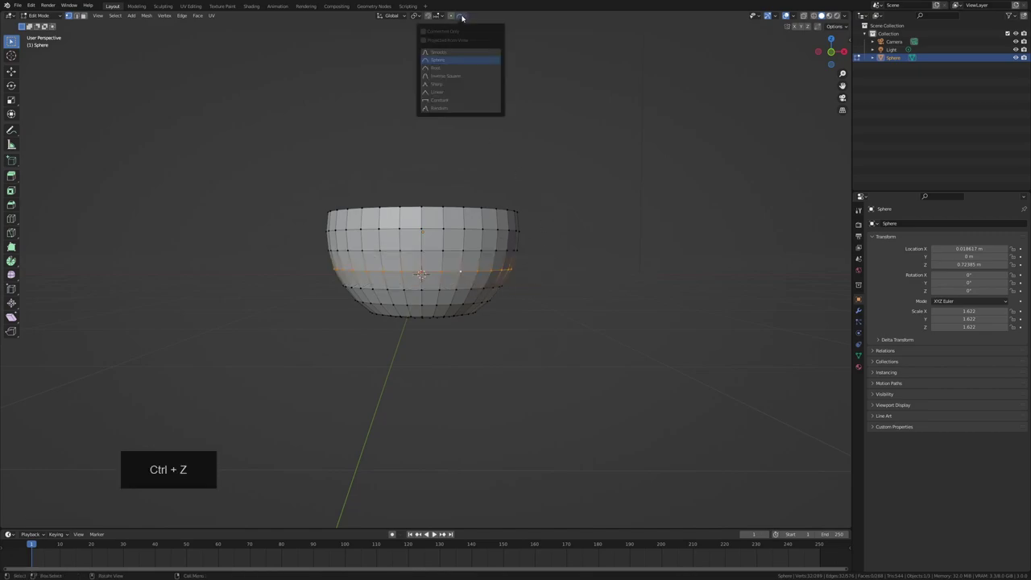
left_click(441, 62)
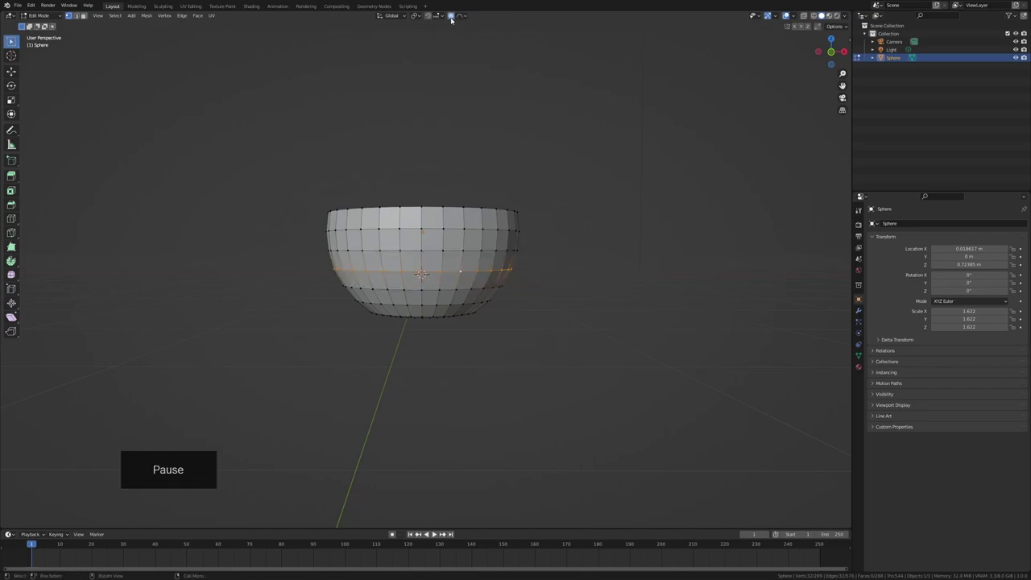
key("g")
right_click(544, 237)
Try moving the selected loop along X with proportional editing and an adjusted influence radius, and undo the move
key("g")
scroll(555, 240, "up", 2)
scroll(555, 240, "down", 1)
key("x")
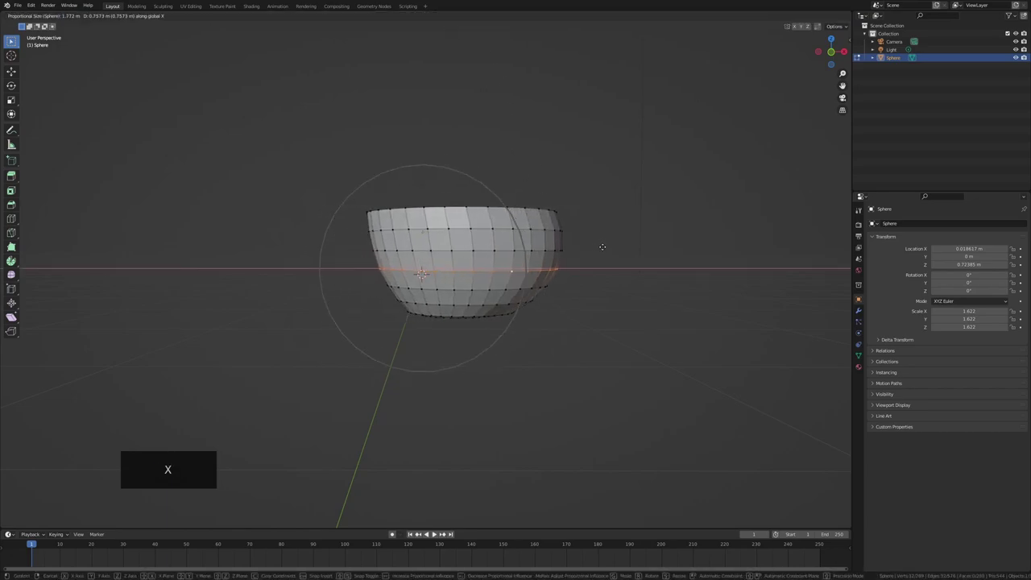
left_click(615, 214)
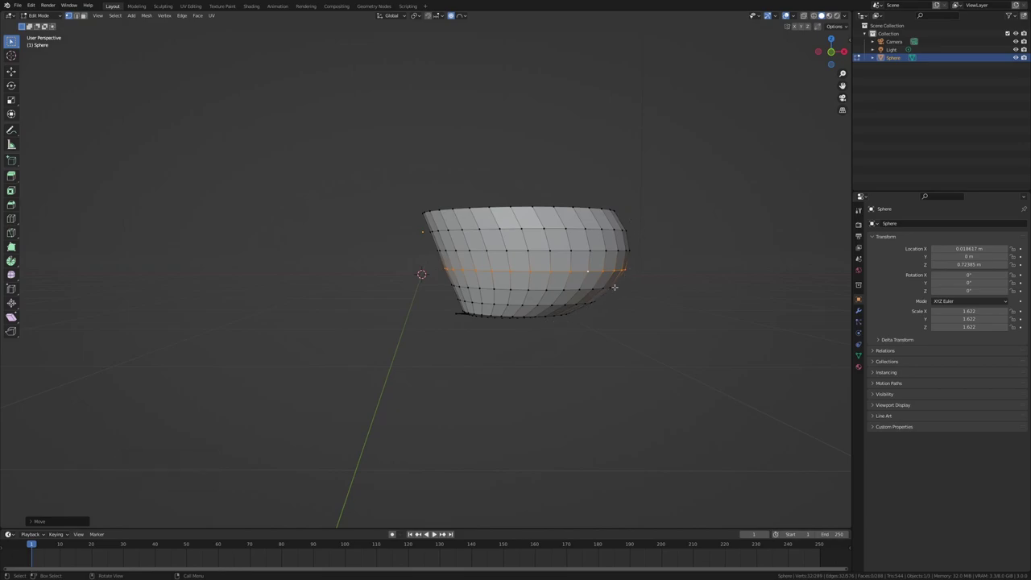
key("ctrl+z")
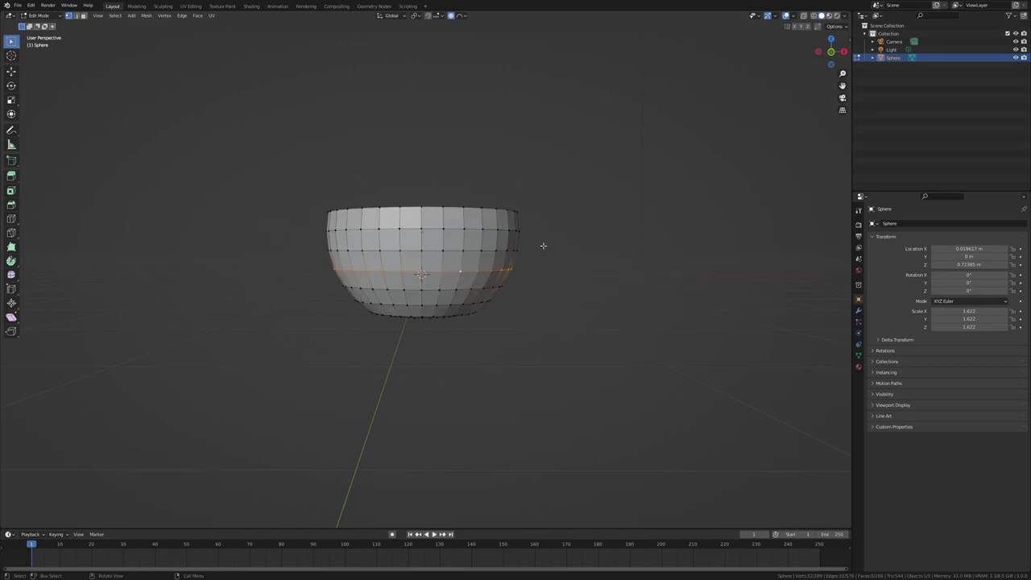
Scale the selected loop down slightly with proportional editing, trying smaller and larger influence radii before confirming
key("s")
scroll(545, 245, "down", 5)
scroll(544, 247, "up", 5)
scroll(543, 250, "down", 6)
scroll(543, 249, "up", 9)
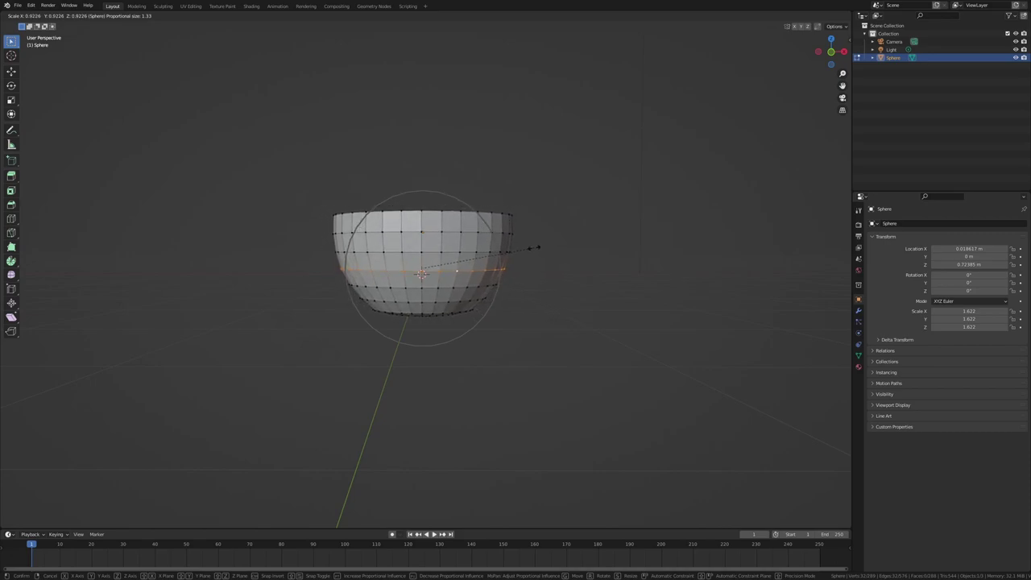
scroll(535, 248, "up", 13)
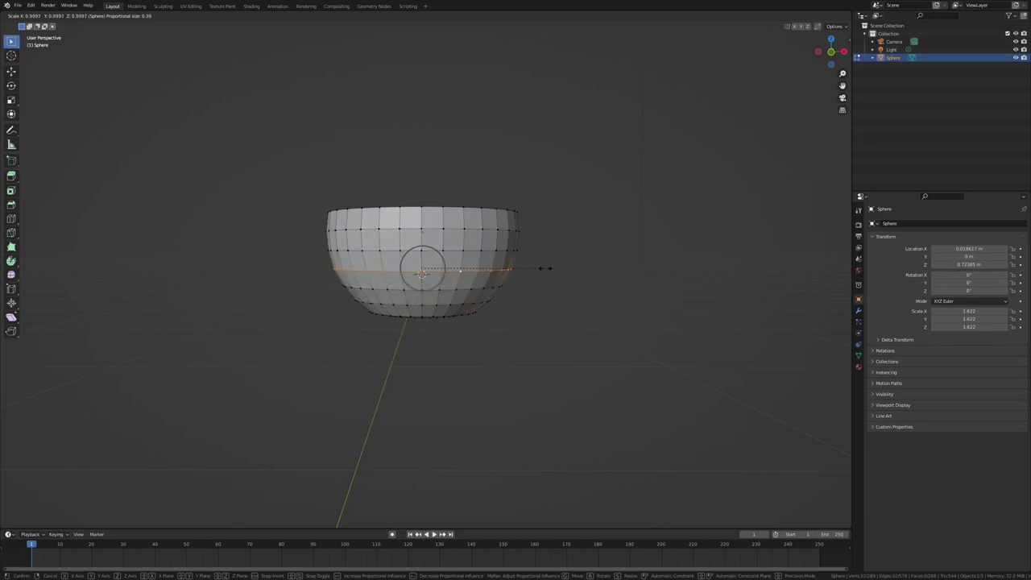
scroll(545, 267, "down", 20)
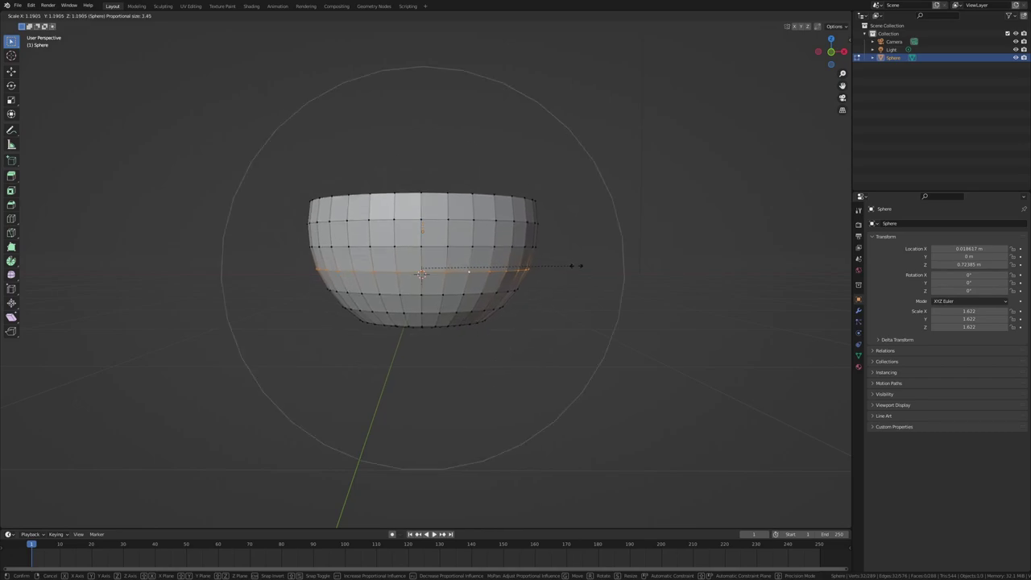
left_click(532, 267)
Shrink the bowl a little further by scaling the same loop with a reduced proportional influence radius
key("s")
scroll(589, 267, "up", 11)
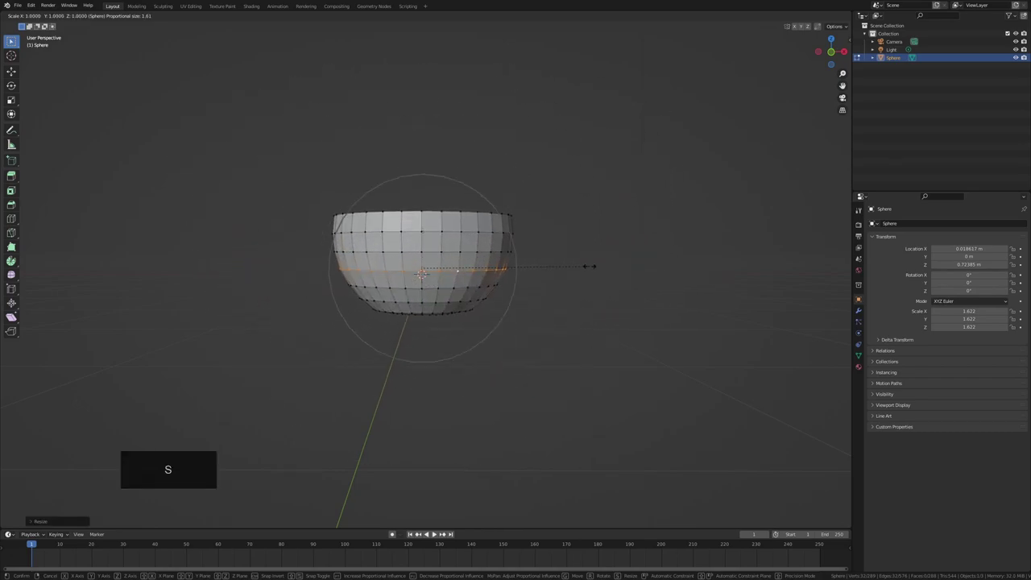
scroll(588, 266, "up", 2)
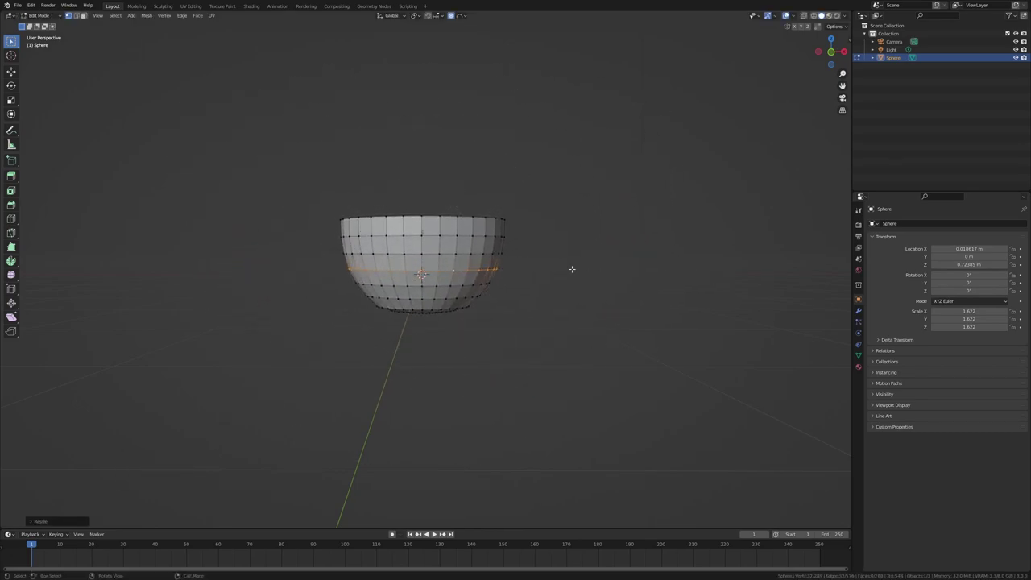
left_click(576, 272)
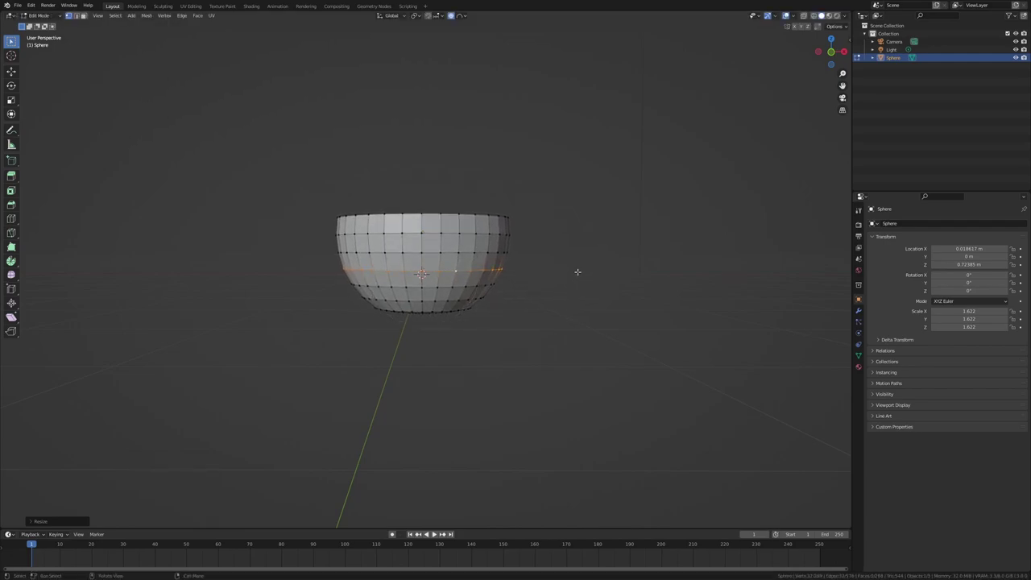
Turn off proportional editing, clear the selection and reselect the horizontal edge loop just below the bowl's middle
left_click(451, 16)
left_click(567, 308)
left_click(442, 286, "alt+shift")
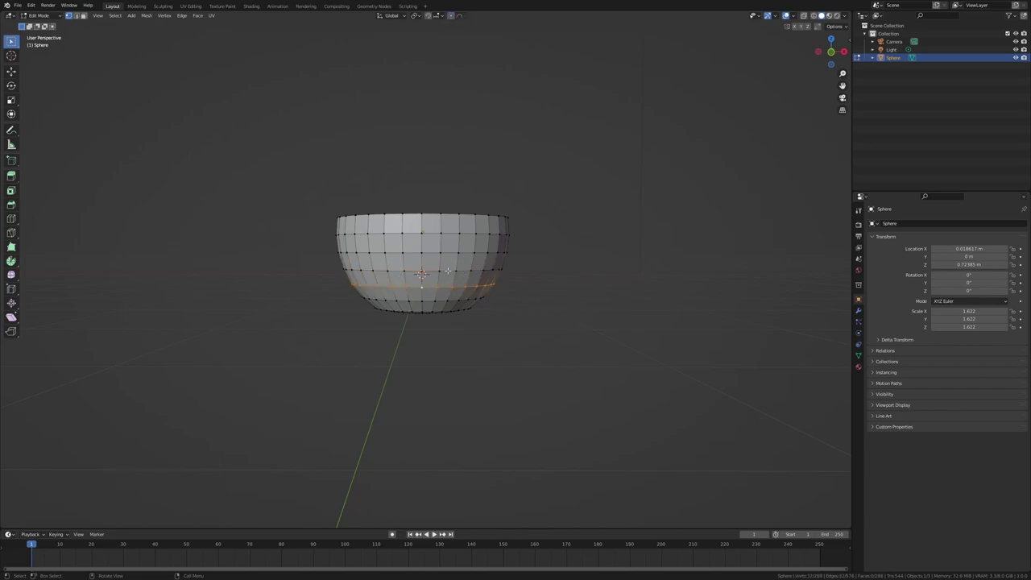
left_click(541, 272)
key("alt")
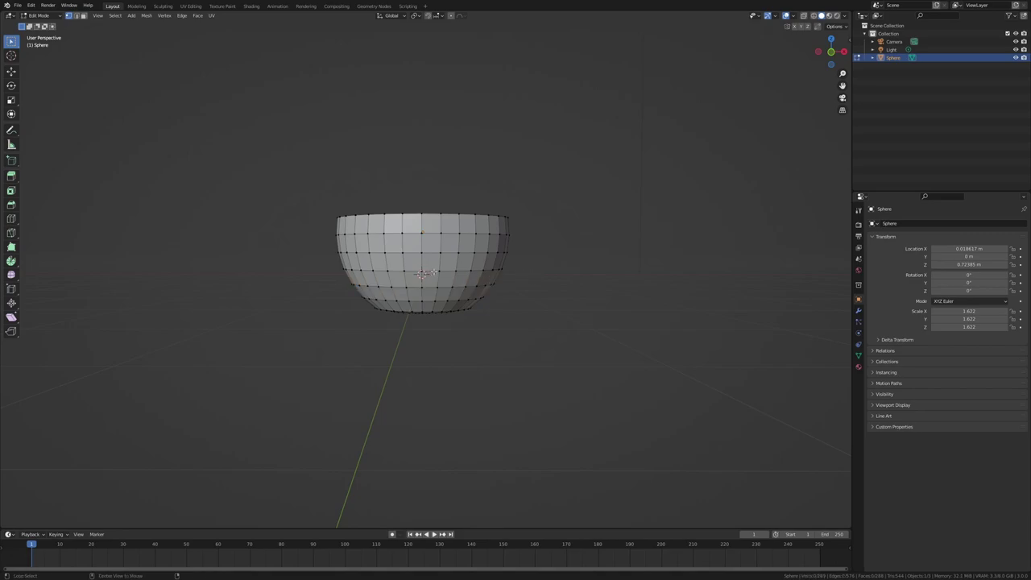
left_click(432, 273, "alt")
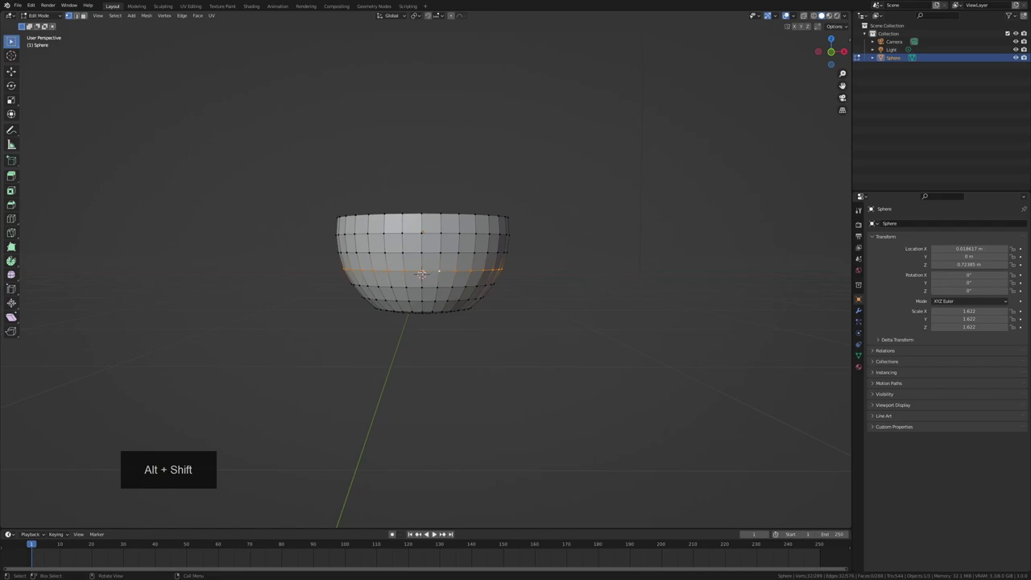
Try scaling the selected loop with proportional editing turned back on, and undo it
left_click(450, 16)
key("s")
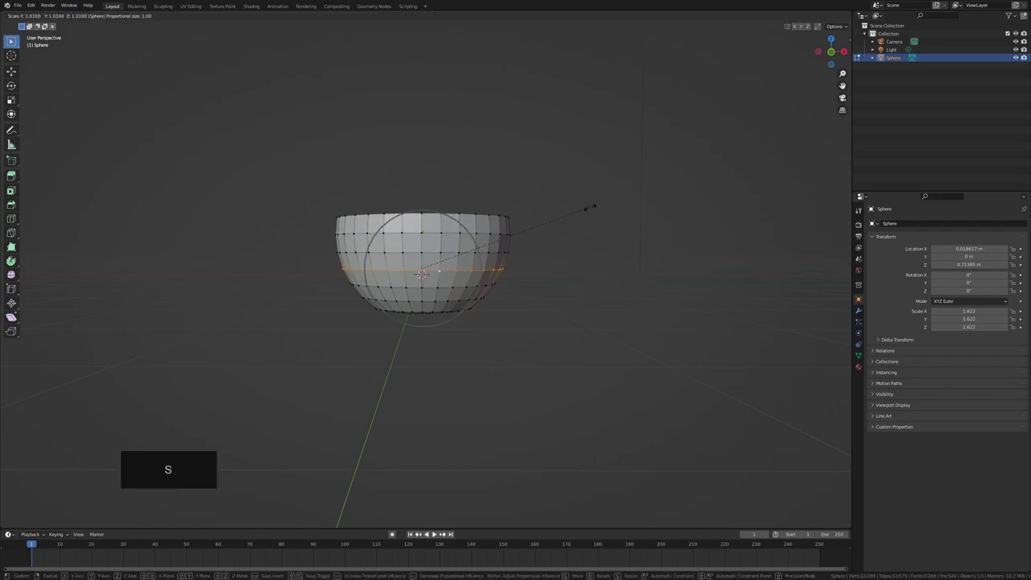
left_click(570, 221)
key("ctrl+z")
key("ctrl+z")
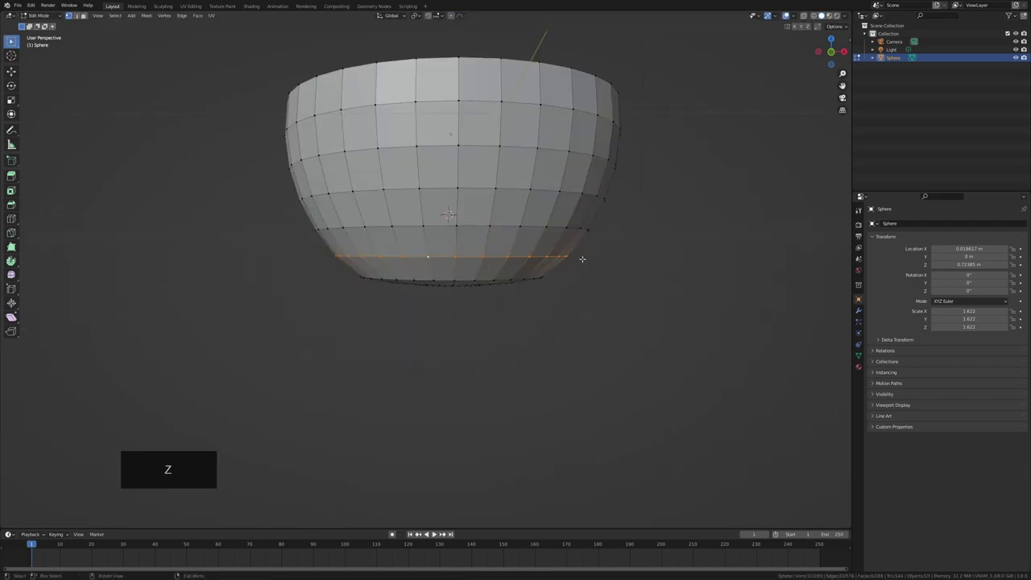
Inspect the rounded pot from the side, below and above, and enter Edit Mode with vertex selection
middle_click_drag(582, 260, 598, 267)
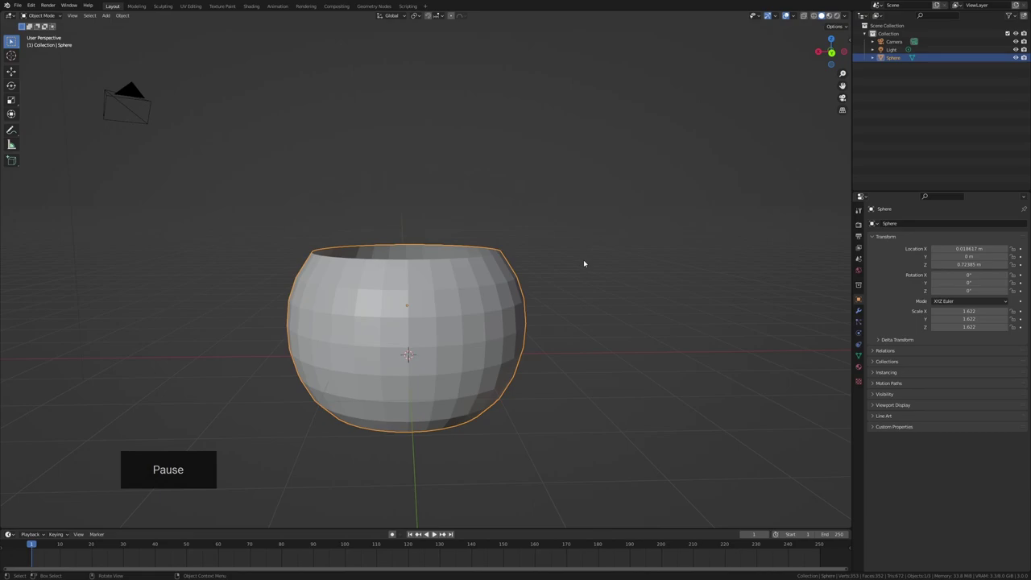
middle_click_drag(583, 260, 545, 290)
scroll(546, 290, "up", 3)
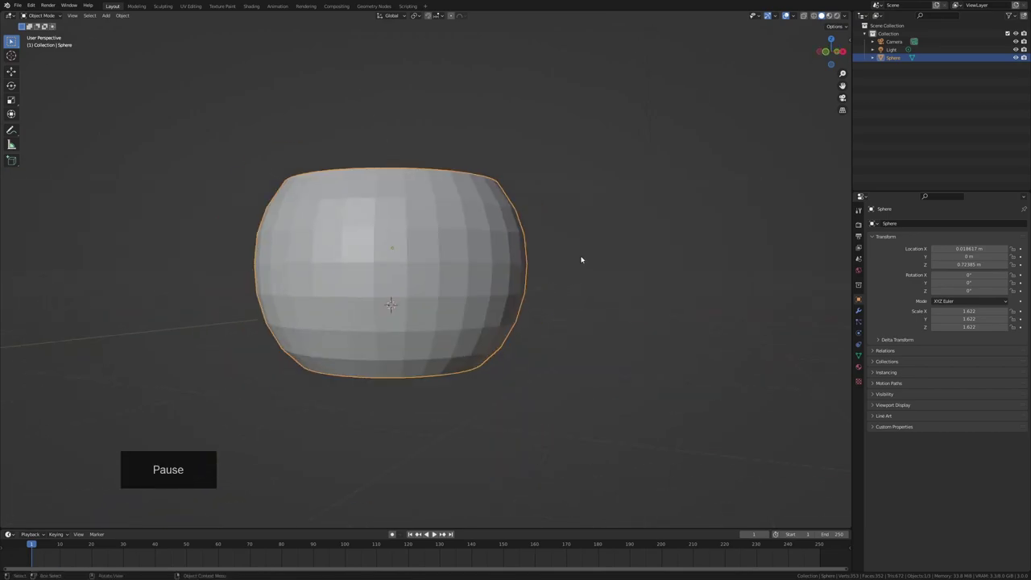
middle_click_drag(581, 260, 575, 269)
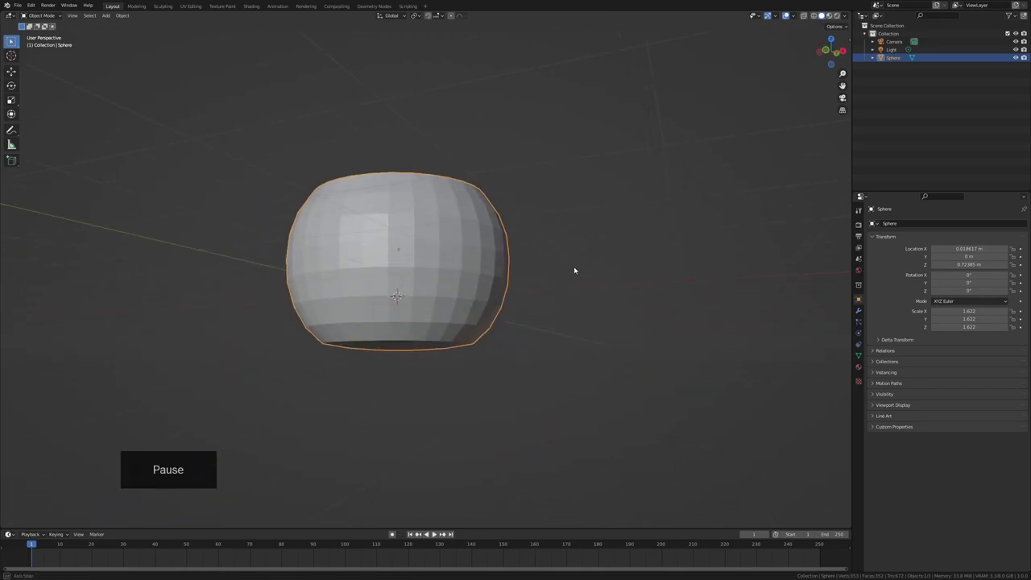
key("Tab")
key("1")
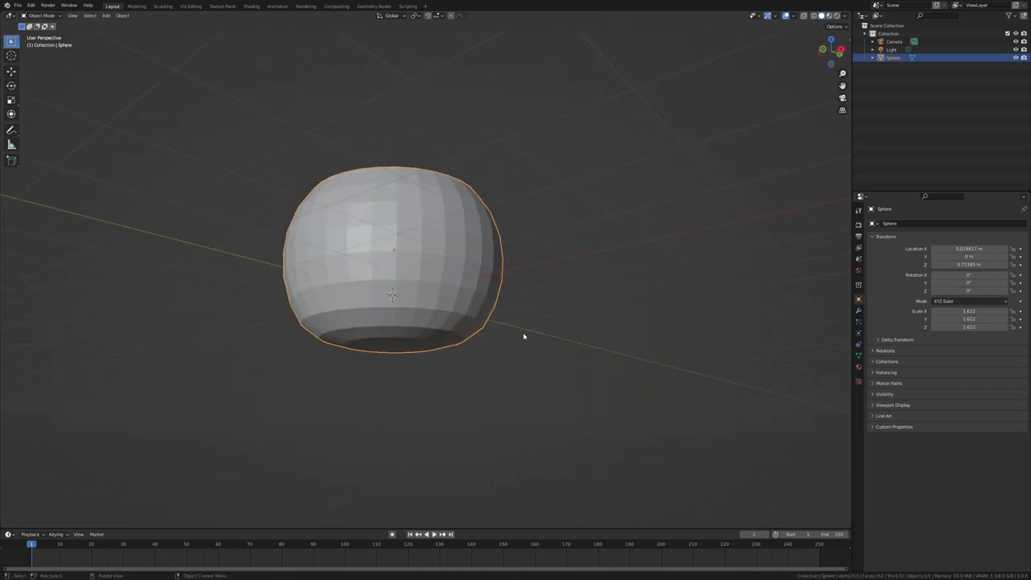
middle_click_drag(512, 331, 585, 212)
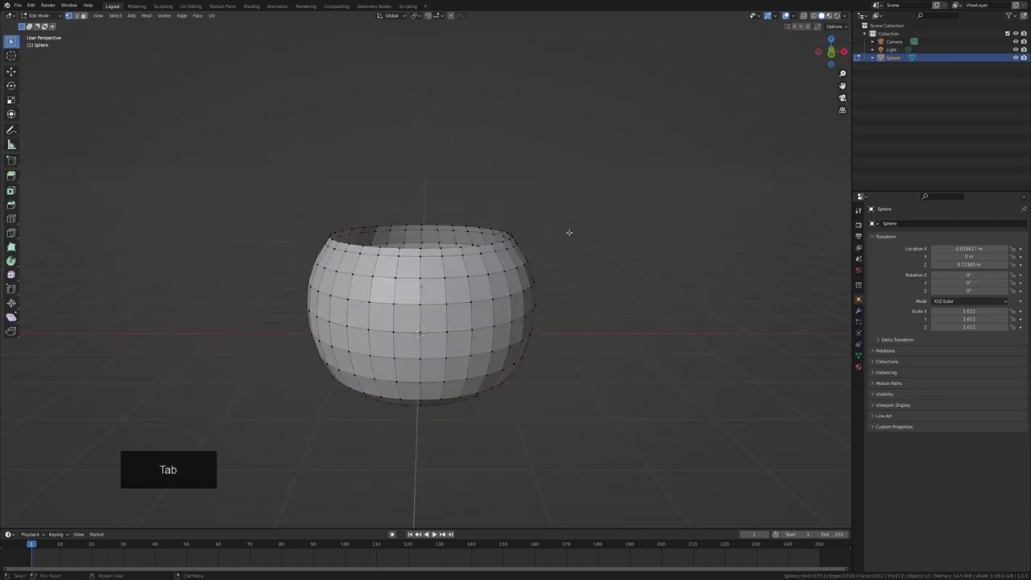
middle_click_drag(568, 231, 568, 224)
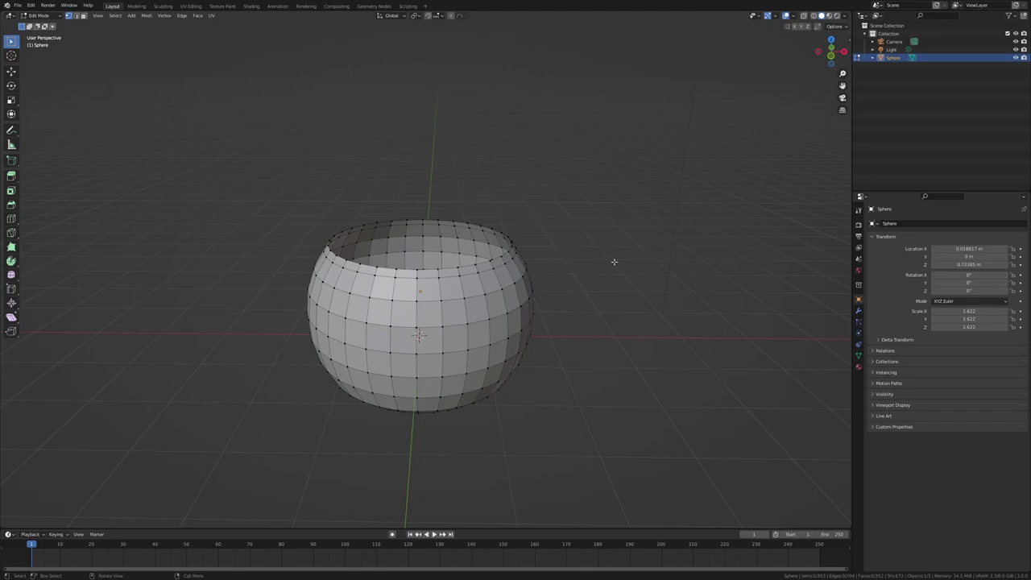
Extrude the pot's top edge loop upward about 0.08 m along Z and scale it slightly outward
scroll(621, 281, "up", 1)
left_click(684, 267, "alt+shift")
key("Pause")
key("e")
key("z")
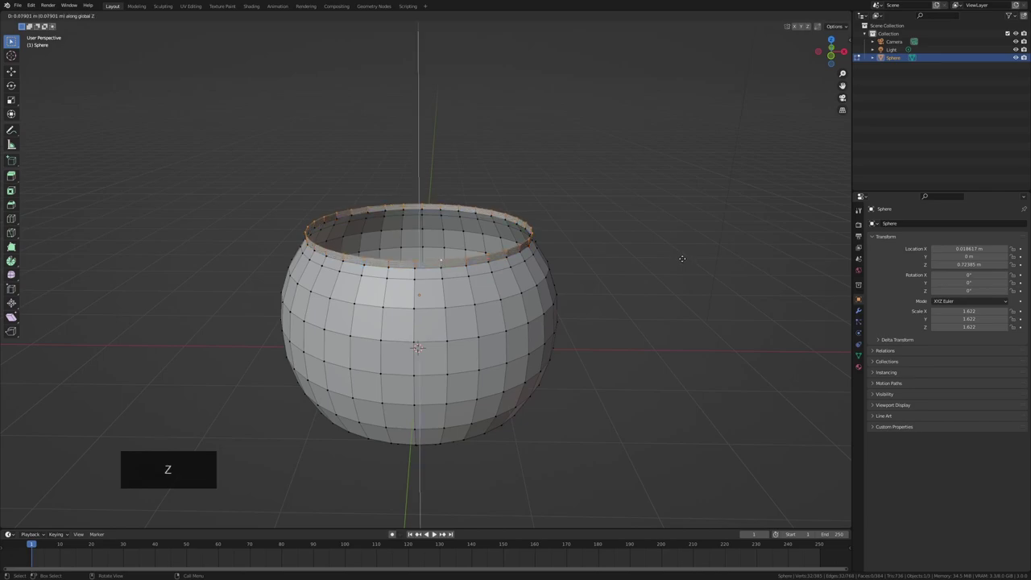
key("ctrl+z")
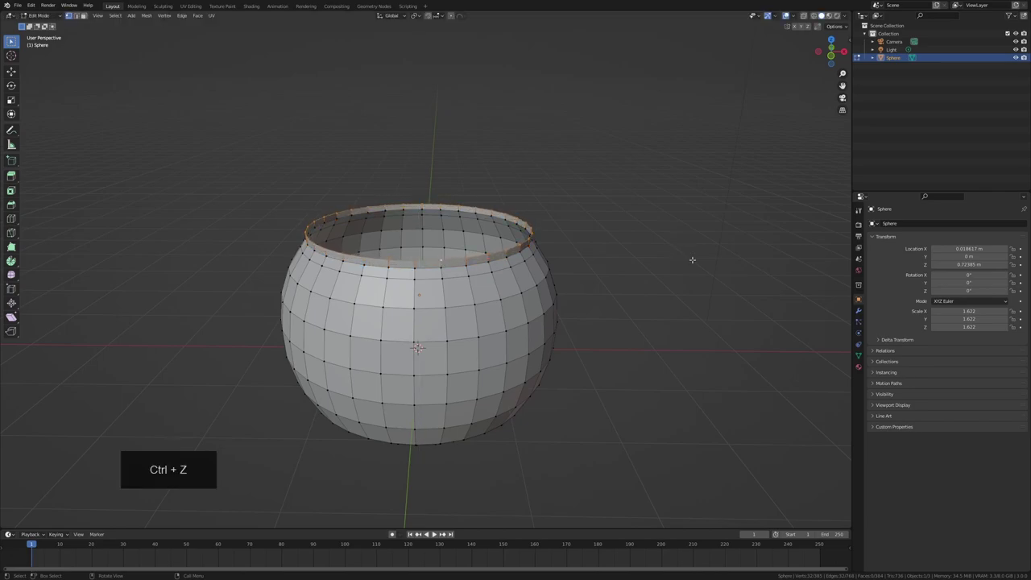
key("s")
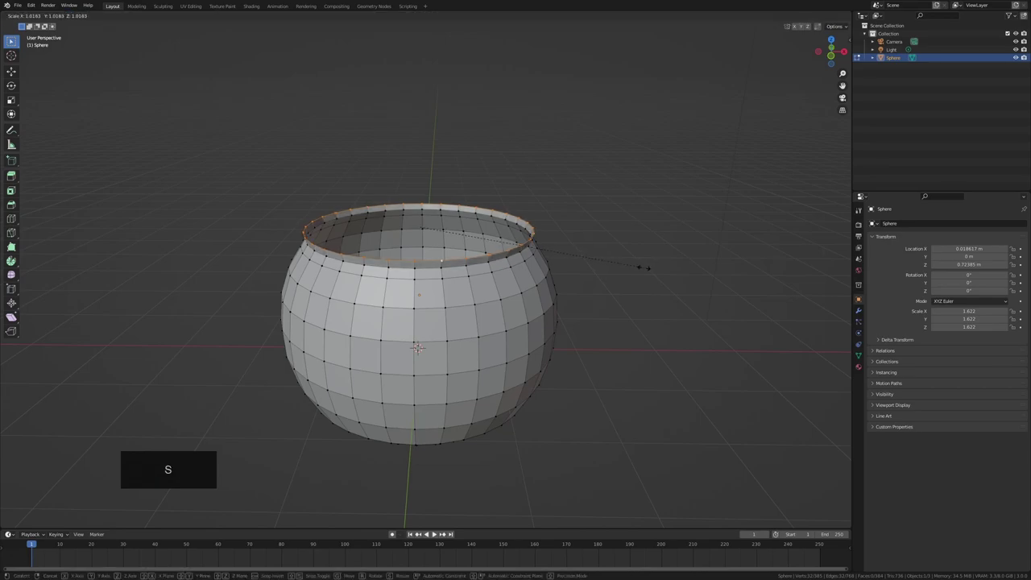
left_click(645, 267)
Extrude the rim loop outward with a scale of about 1.04 and move the new loop along Z
middle_click_drag(645, 267, 620, 245)
scroll(620, 245, "up", 1)
middle_click_drag(620, 245, 646, 292, "shift")
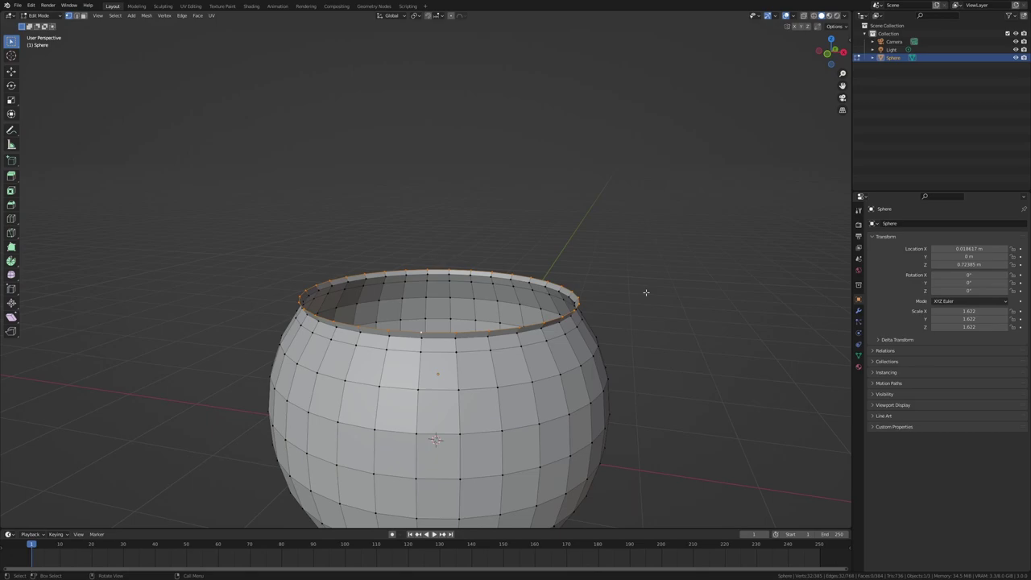
key("s")
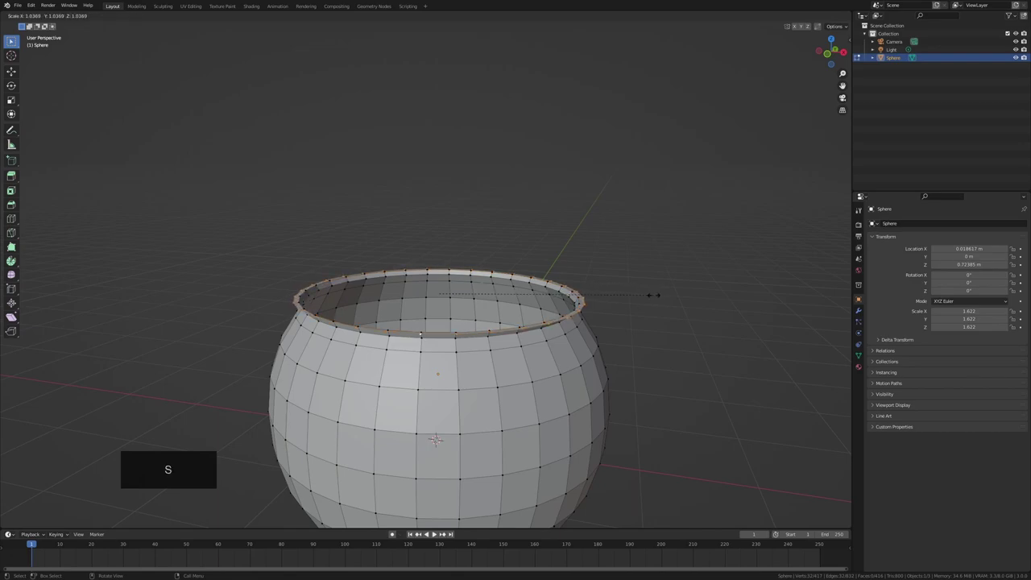
right_click(653, 294)
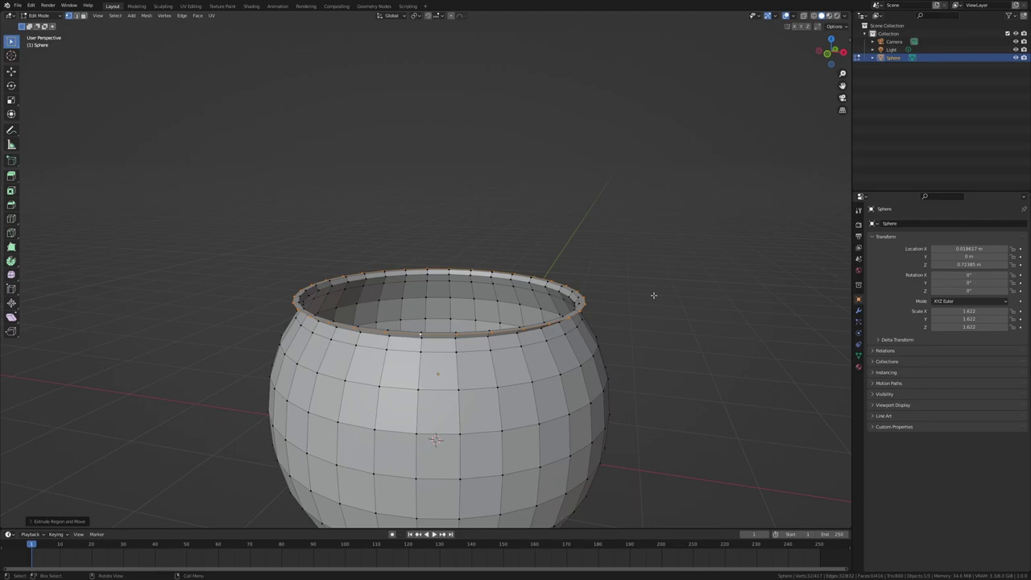
key("g")
key("z")
left_click(649, 288)
Fill the selected inner edge loop of the pot's lip with a face
middle_click_drag(649, 290, 352, 275)
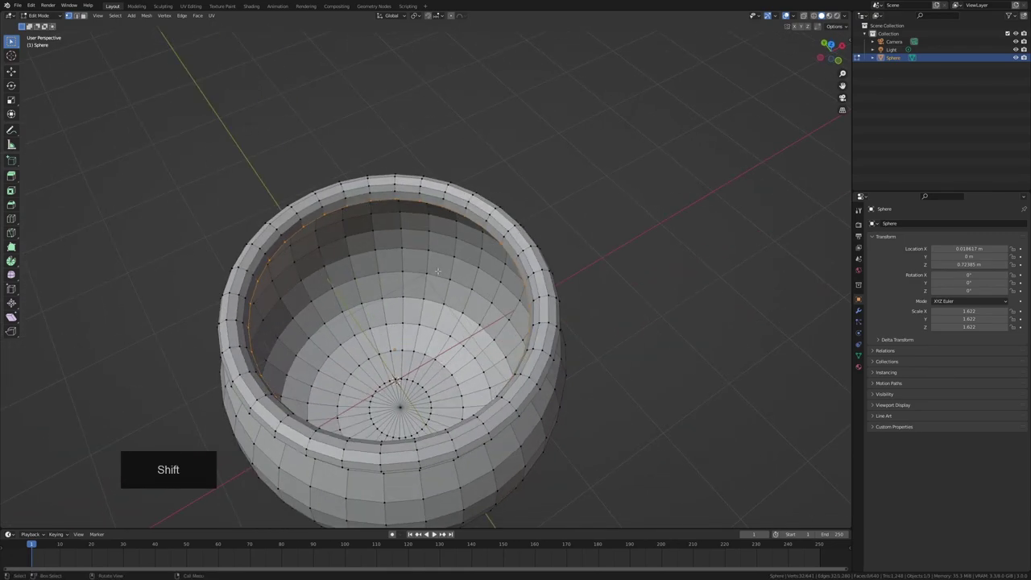
middle_click_drag(438, 271, 336, 345)
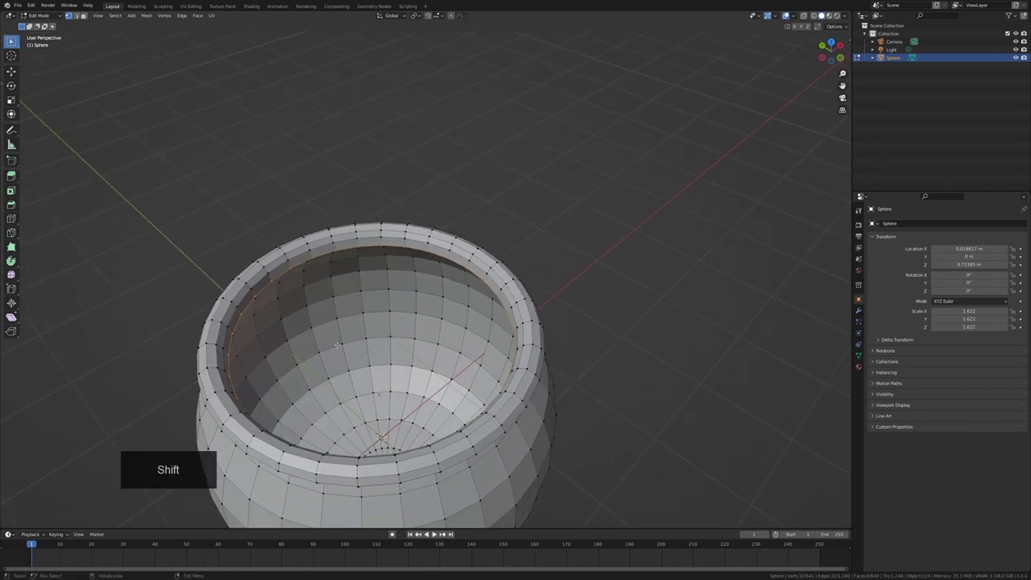
middle_click_drag(337, 345, 432, 341, "shift")
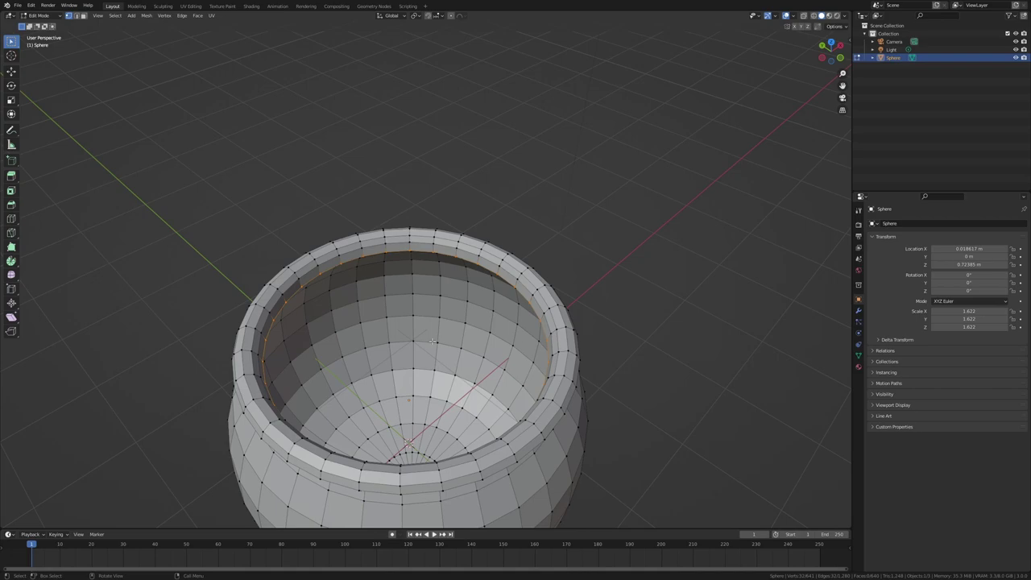
key("f")
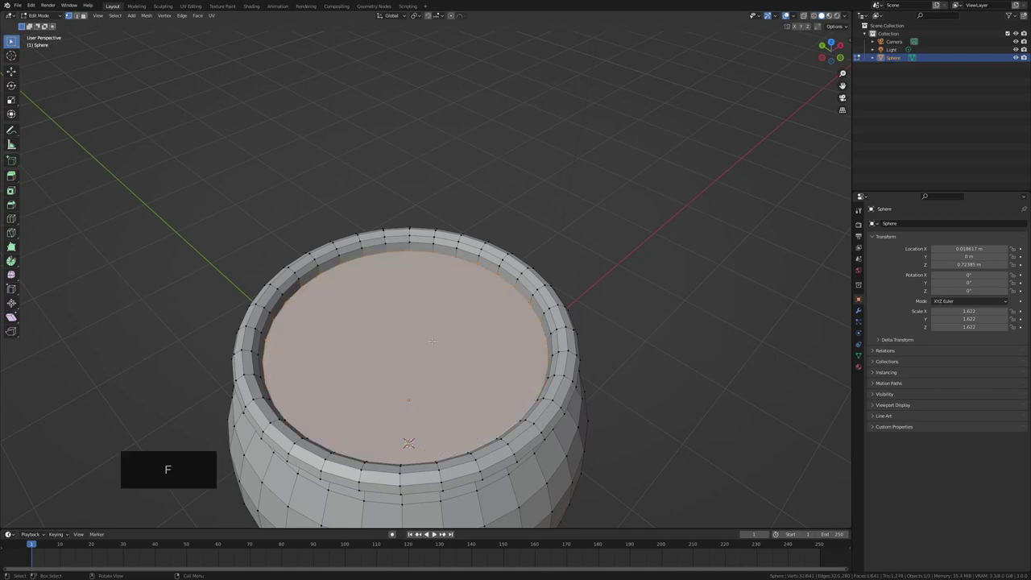
Extrude the fill face down into the pot and scale it outward toward the outer wall
middle_click_drag(582, 313, 614, 226)
key("e")
left_click(640, 269)
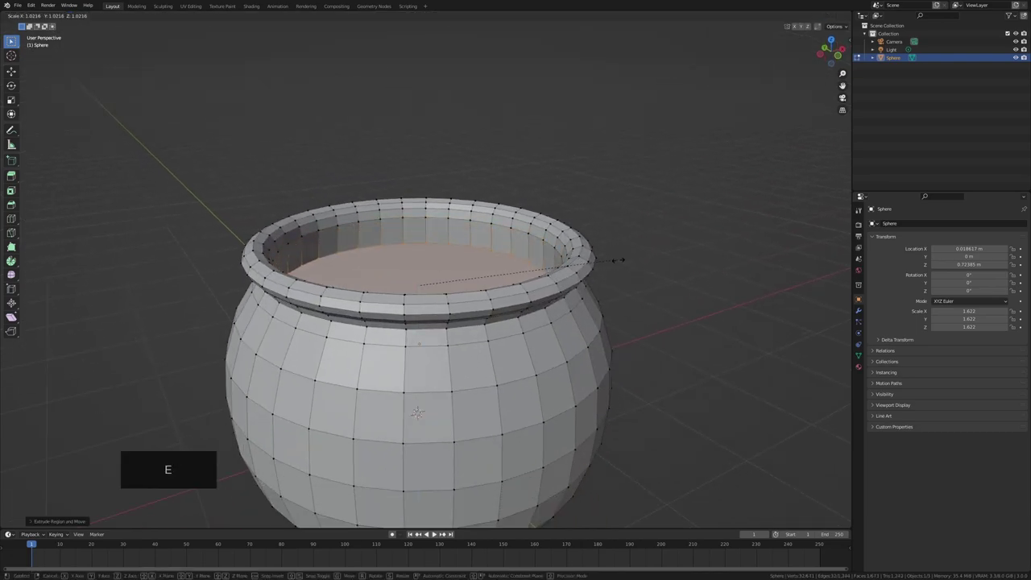
key("s")
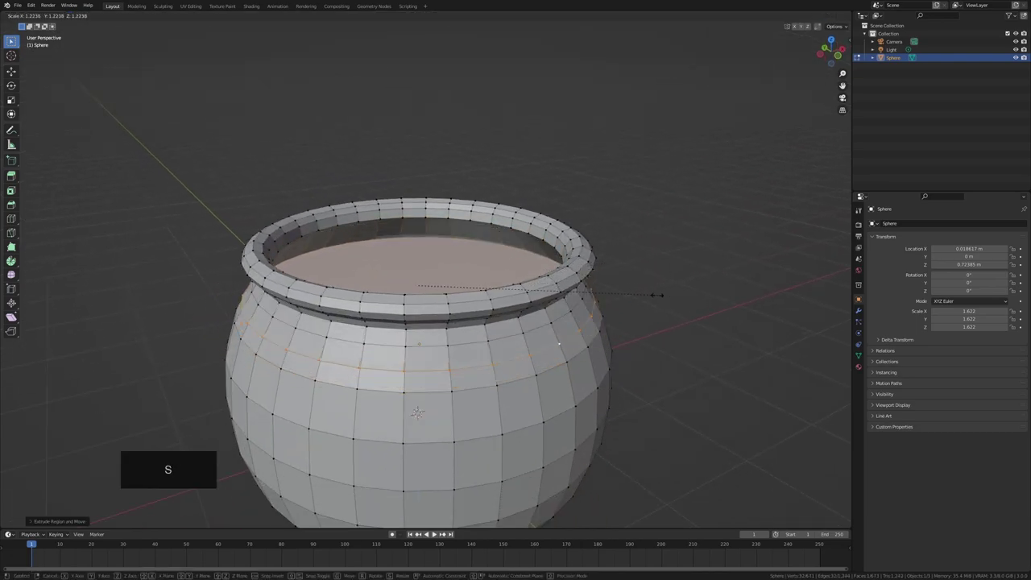
left_click(636, 296)
Extrude the inner floor face further down into the pot, scale it outward and adjust its height along Z
middle_click_drag(635, 296, 629, 309)
key("e")
left_click(625, 382)
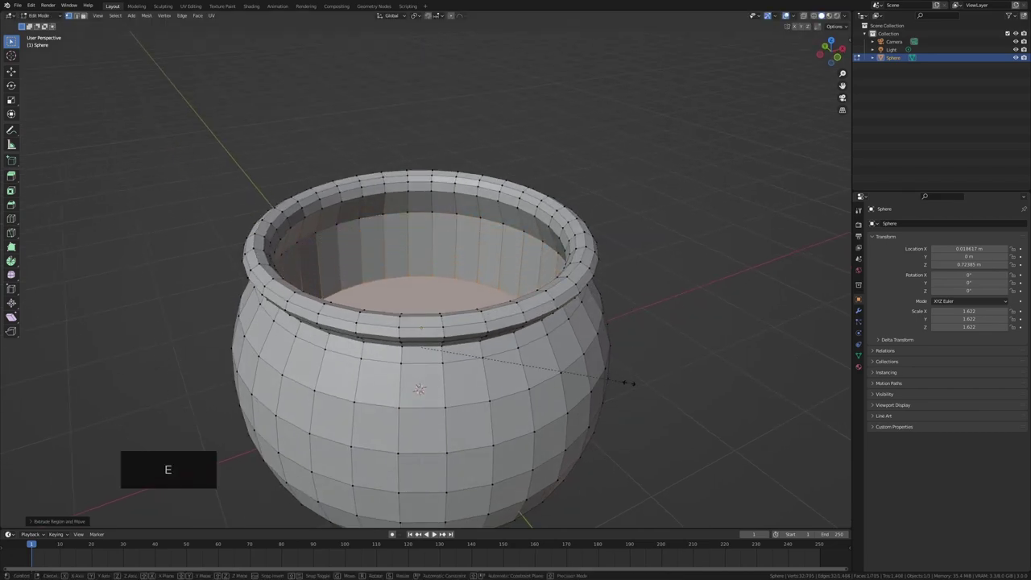
key("s")
left_click(668, 389)
key("g")
key("z")
left_click(662, 364)
Extrude the floor face down once more toward the pot's base and scale it slightly to fit inside
middle_click_drag(662, 364, 657, 385)
key("e")
left_click(638, 376)
key("s")
left_click(633, 380)
middle_click_drag(632, 378, 669, 301)
left_click(596, 311)
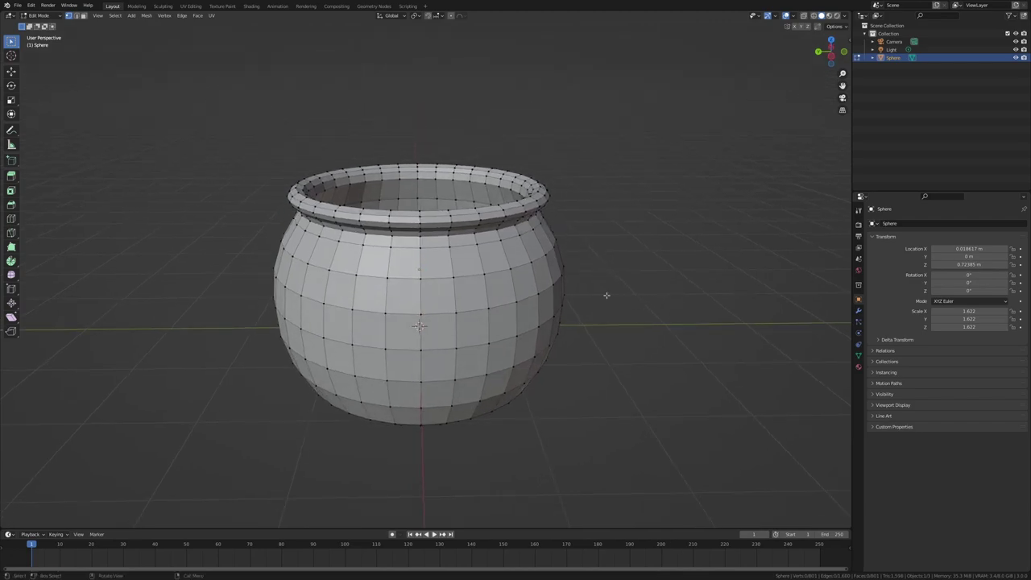
Add two centred vertical loop cuts through neighbouring face columns on one side of the pot
key("ctrl+z")
key("ctrl+r")
left_click(418, 326)
right_click(418, 326)
key("ctrl+r")
left_click(431, 245)
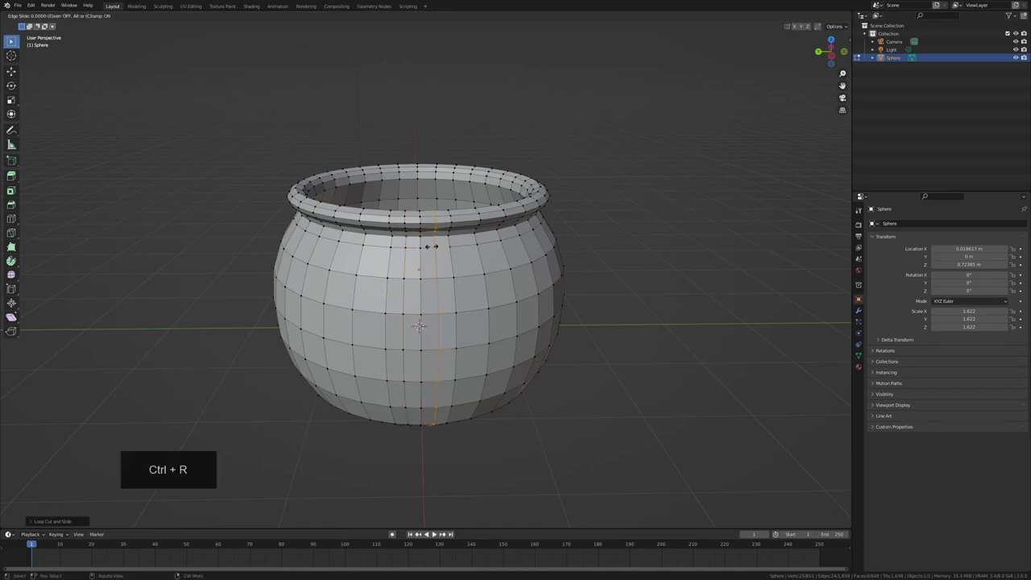
key("Return")
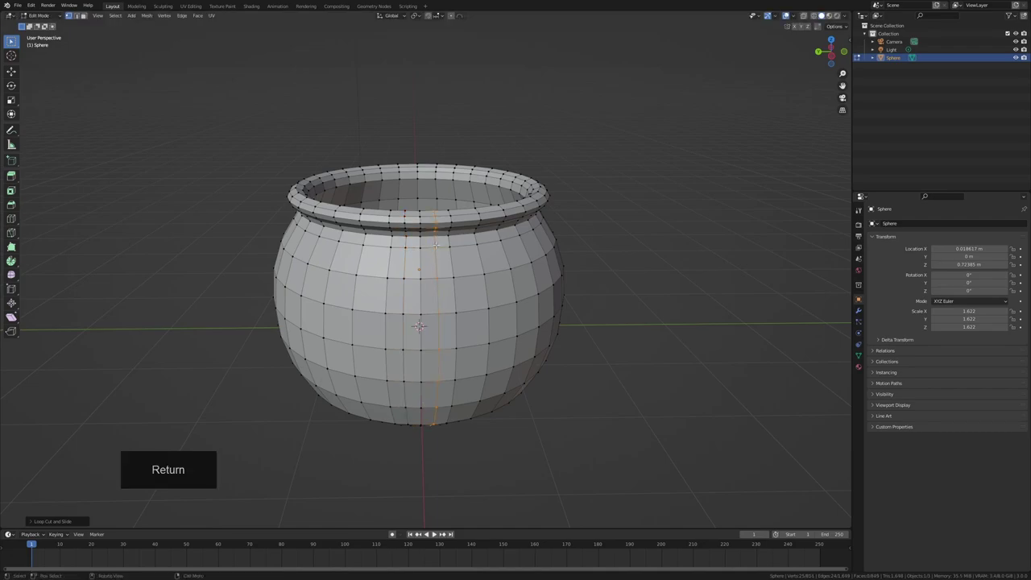
Add two matching vertical loop cuts through neighbouring face columns on the opposite side of the pot
key("1")
middle_click_drag(669, 271, 436, 351)
key("ctrl+r")
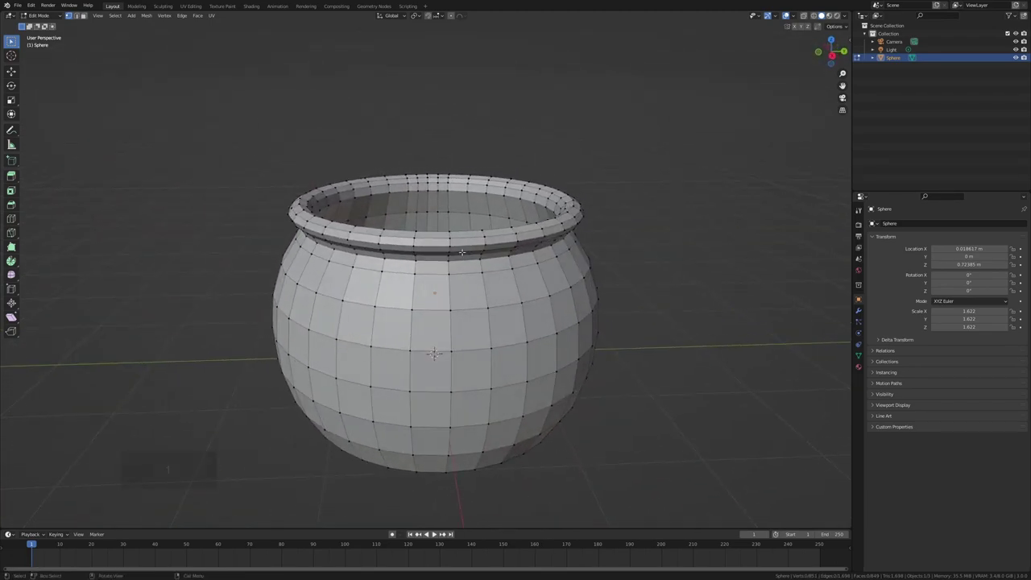
left_click(433, 352)
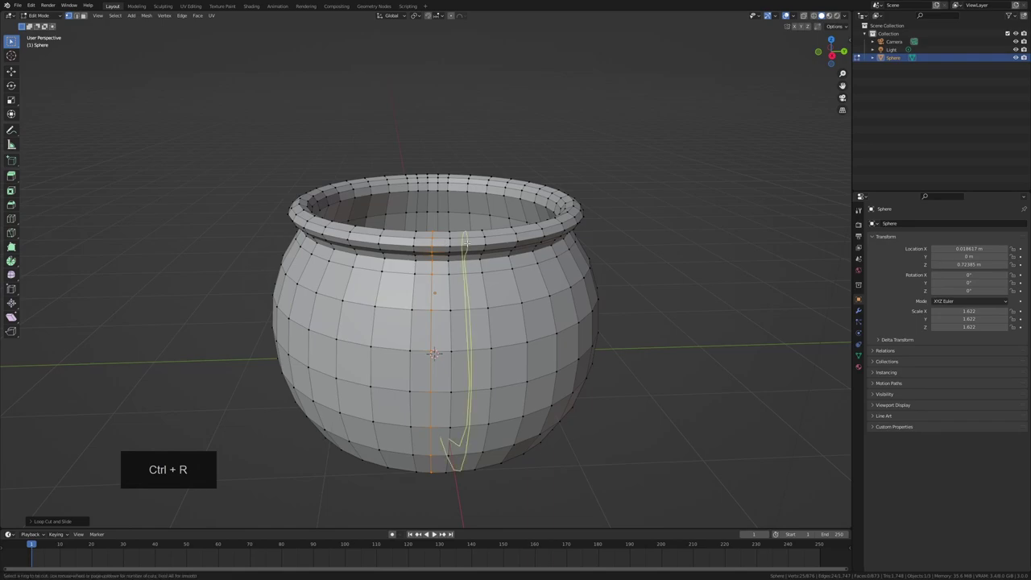
left_click(485, 245)
Select two neighbouring faces between the new vertical loops on the upper side of the pot
middle_click_drag(486, 245, 469, 308)
key("3")
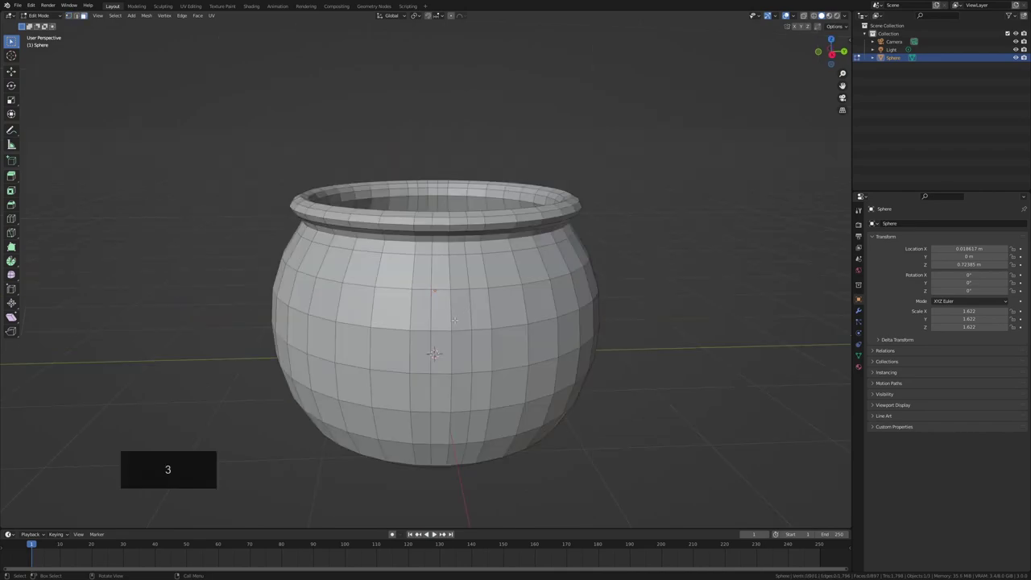
mouse_move(660, 292)
middle_mouse_down()
mouse_move(669, 301)
mouse_move(624, 306)
middle_mouse_up()
key("c")
left_click(457, 329)
right_click(455, 330)
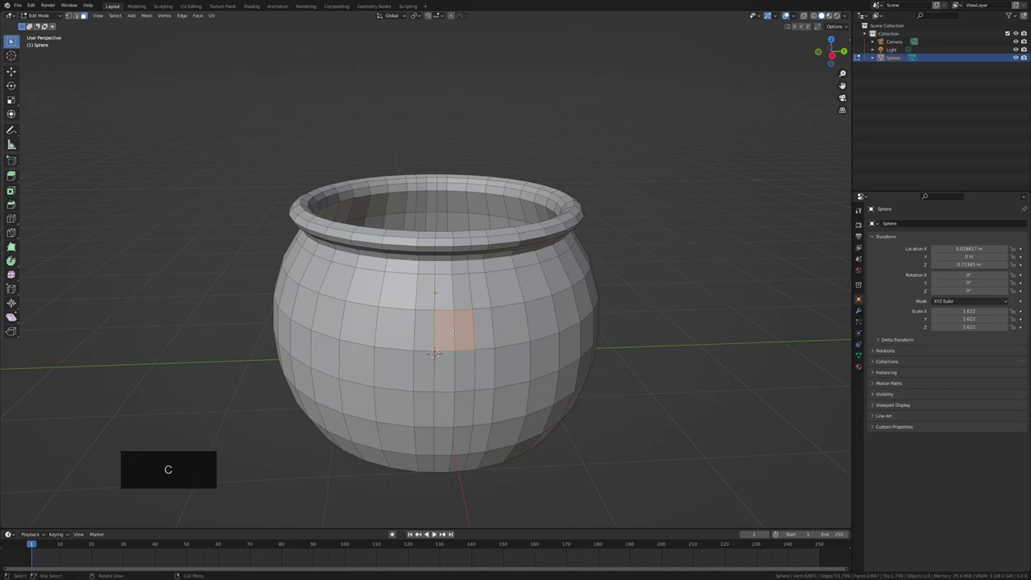
middle_click_drag(455, 330, 523, 320)
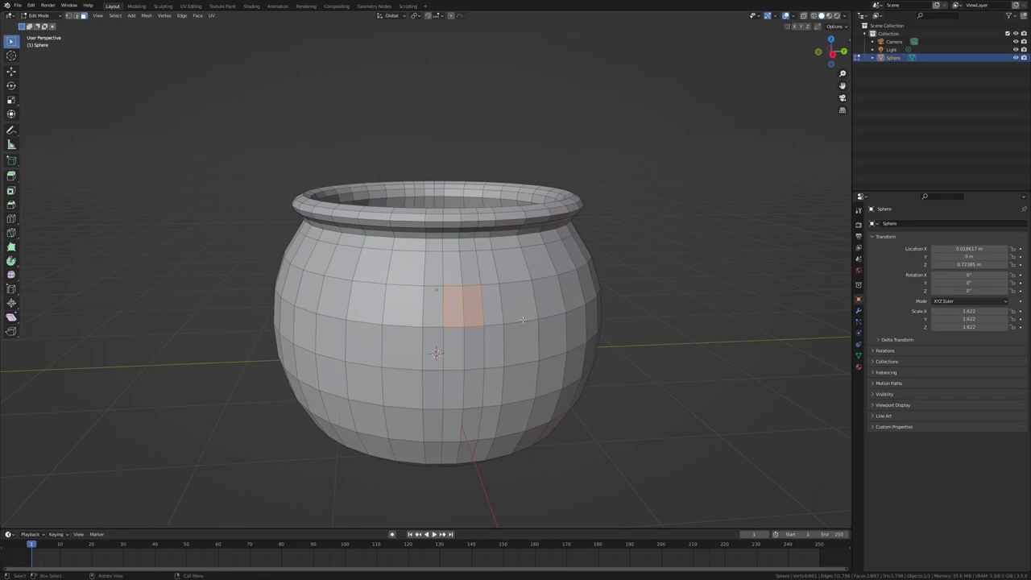
Cut a horizontal edge loop around the pot through a row of faces on its upper body
key("Pause")
key("Pause")
left_click(724, 286)
middle_click_drag(724, 286, 701, 281)
middle_click_drag(460, 281, 513, 282)
key("ctrl+shift+z")
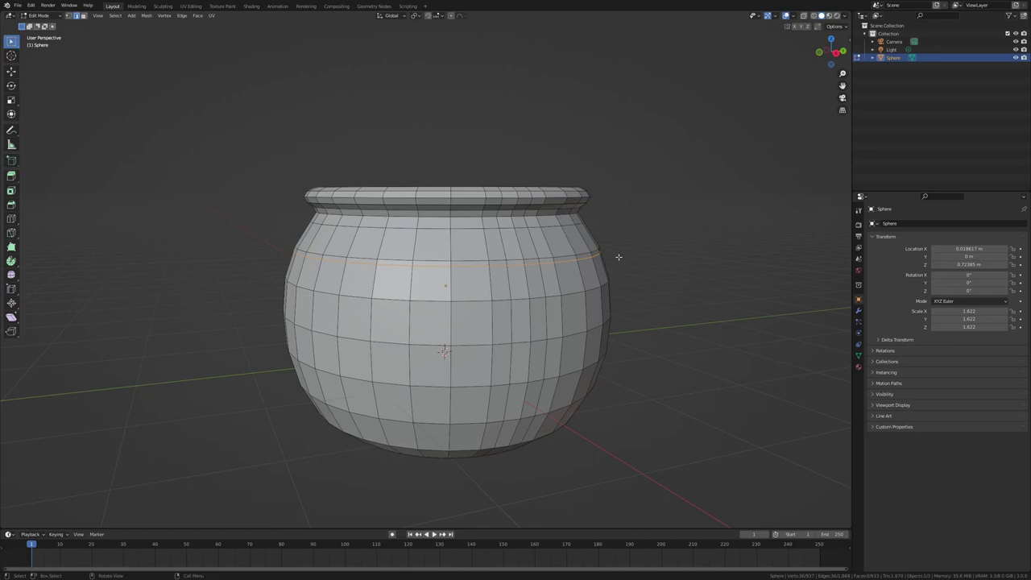
key("ctrl+z")
key("ctrl+r")
Select the four small handle faces on opposite sides of the pot and set the transform pivot point to Individual Origins
key("c")
scroll(525, 269, "up", 3)
scroll(539, 269, "down", 2)
left_click(554, 268)
middle_click_drag(553, 268, 487, 282)
key("c")
left_click(426, 256)
right_click(433, 257)
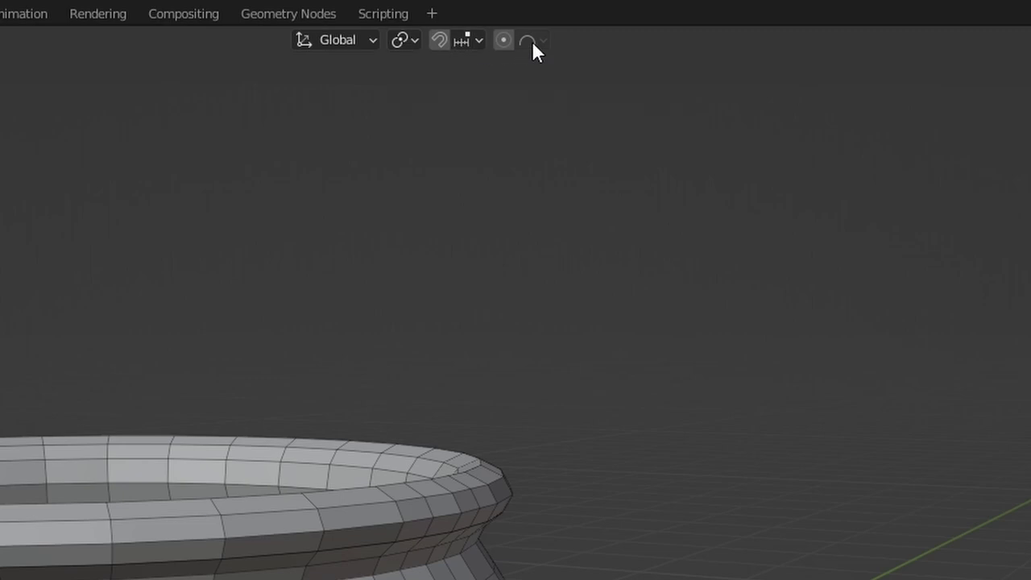
left_click(400, 40)
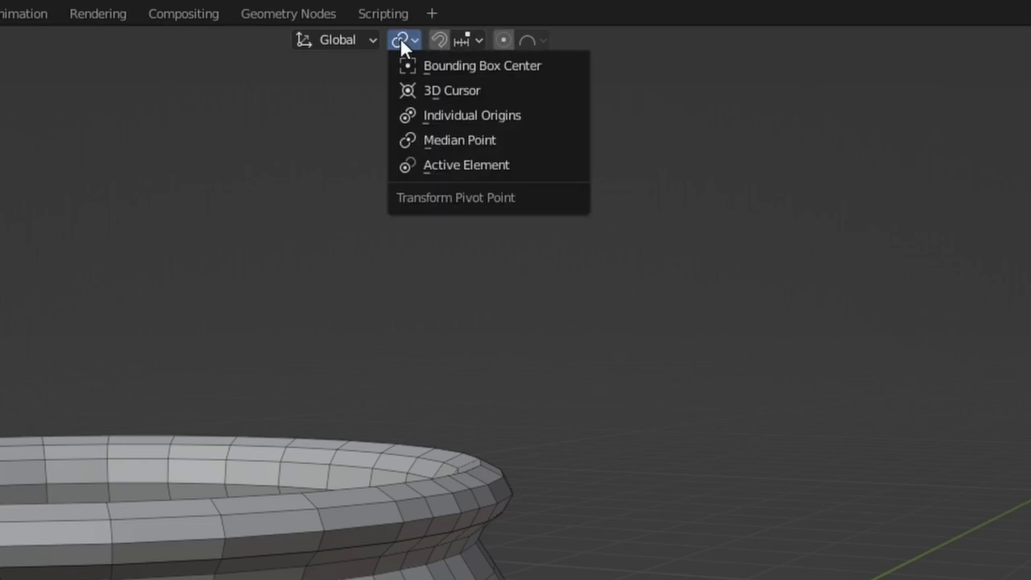
left_click(453, 110)
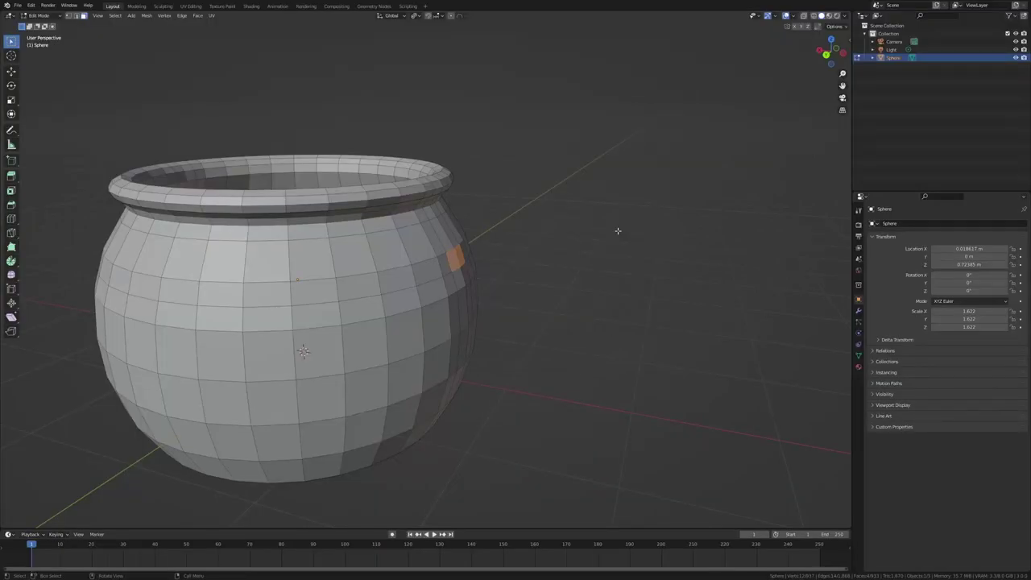
key("e")
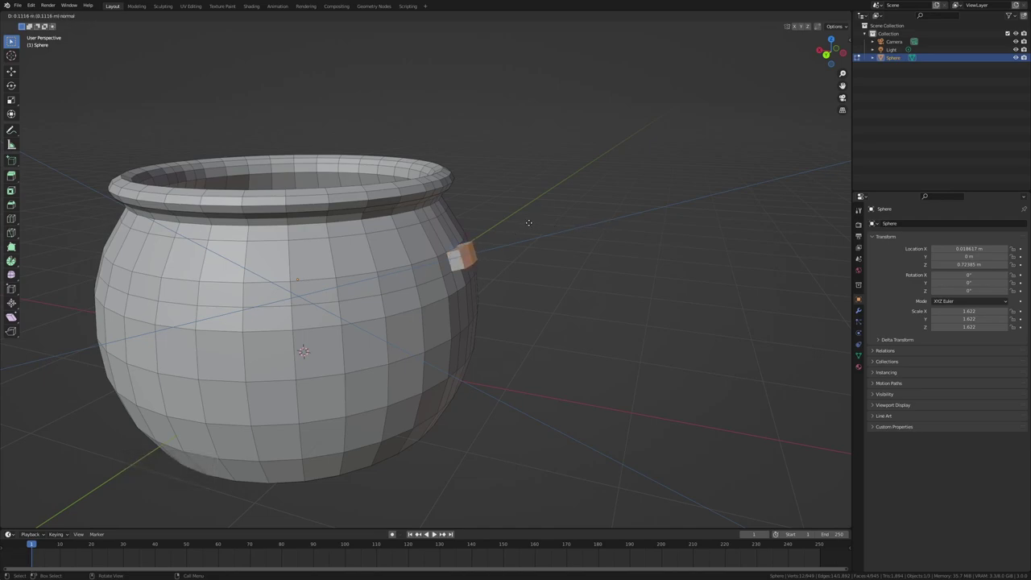
left_click(528, 223)
middle_click_drag(528, 223, 548, 222)
middle_click_drag(457, 252, 415, 254)
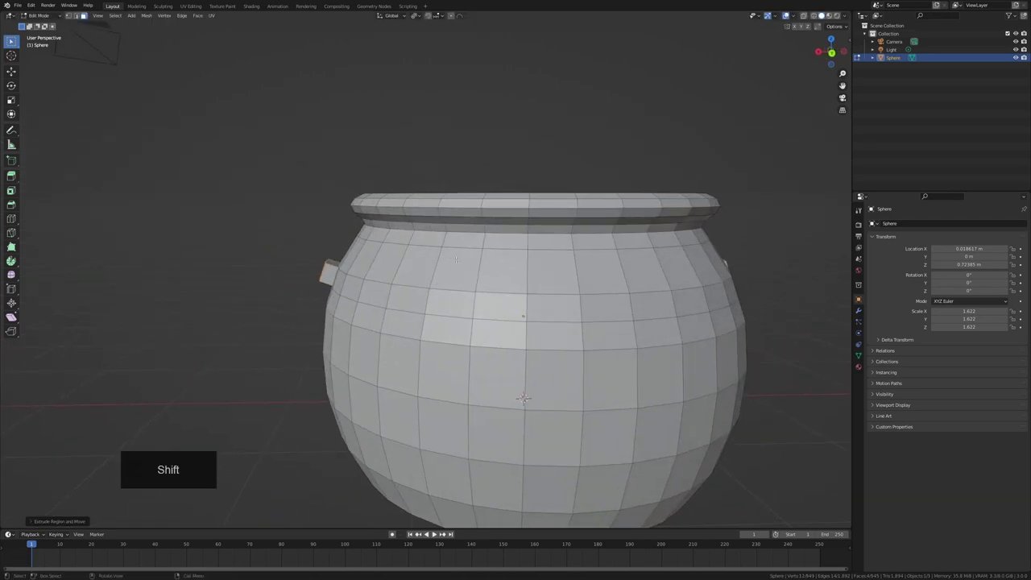
middle_click_drag(636, 265, 363, 276, "shift")
middle_click_drag(530, 272, 492, 274)
key("ctrl+z")
key("e")
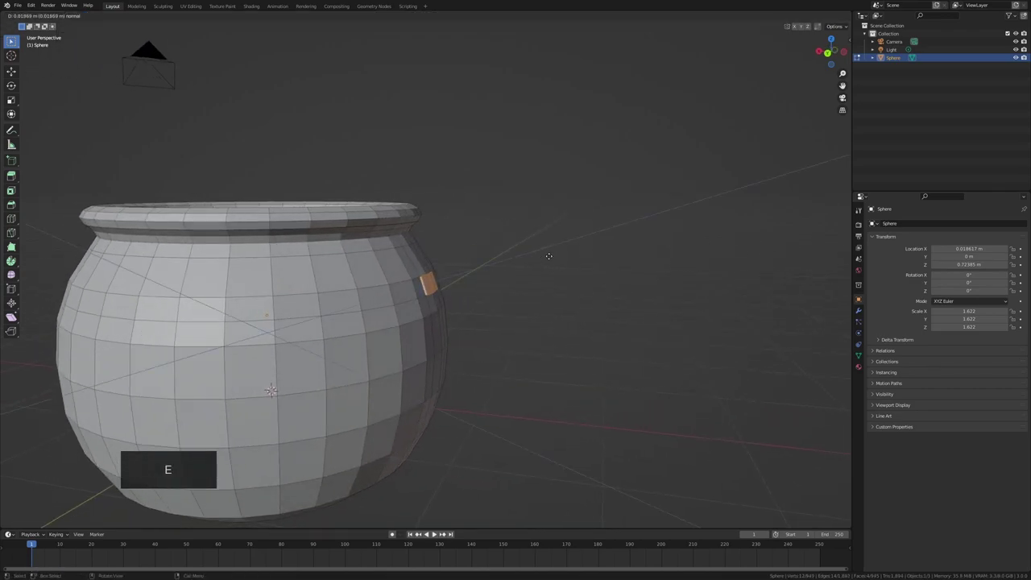
left_click(578, 240)
scroll(556, 265, "up", 2)
key("ctrl+z")
Extrude the selected faces on both sides outward about 0.20 m to form handle stubs
key("e")
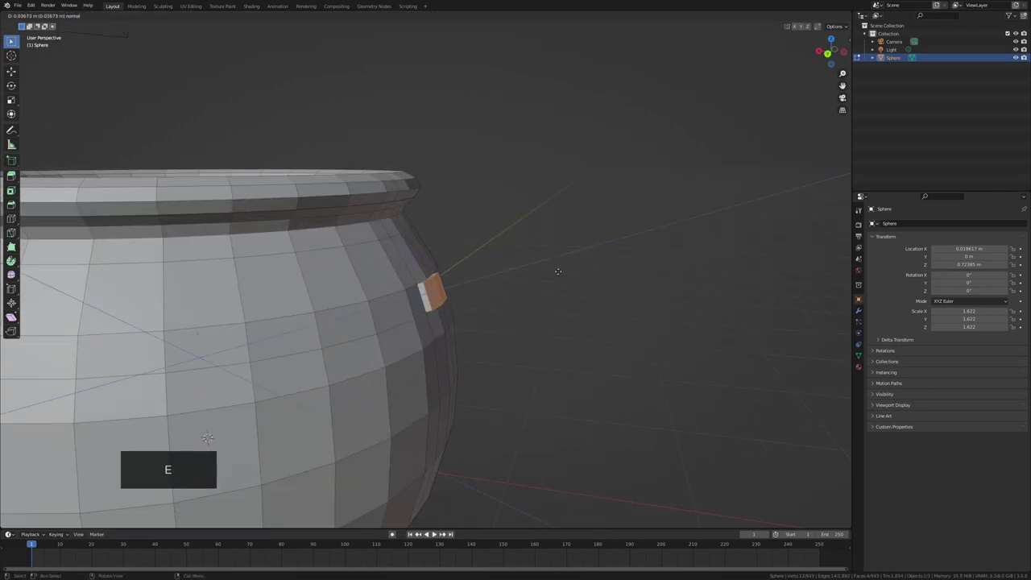
left_click(598, 244)
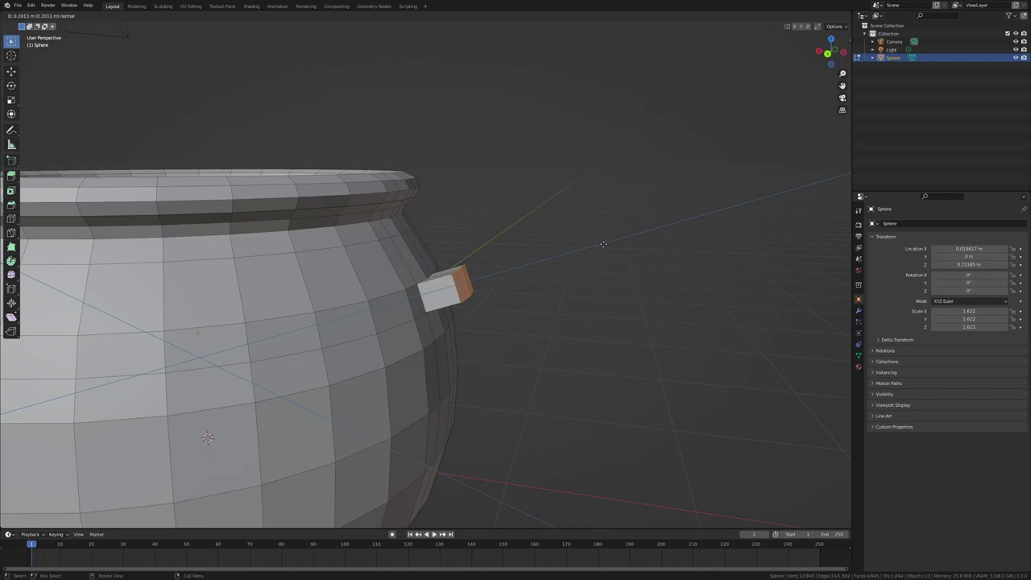
scroll(598, 245, "up", 1)
Set the pivot point to Median Point and lower the ends of both stubs about 0.06 m along Z
left_click(415, 16)
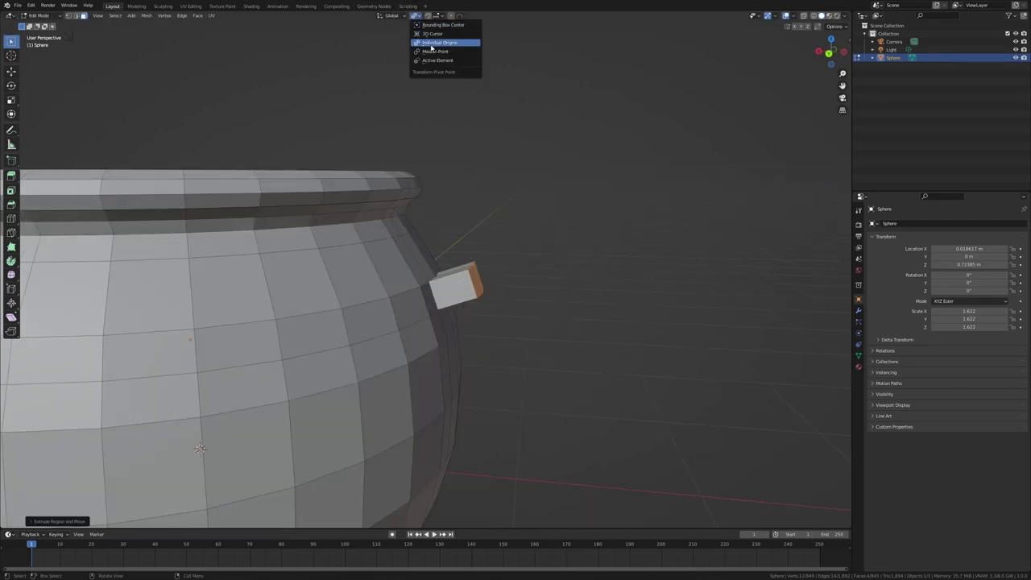
left_click(430, 52)
scroll(512, 149, "down", 3)
middle_click_drag(513, 150, 516, 152)
key("g")
key("z")
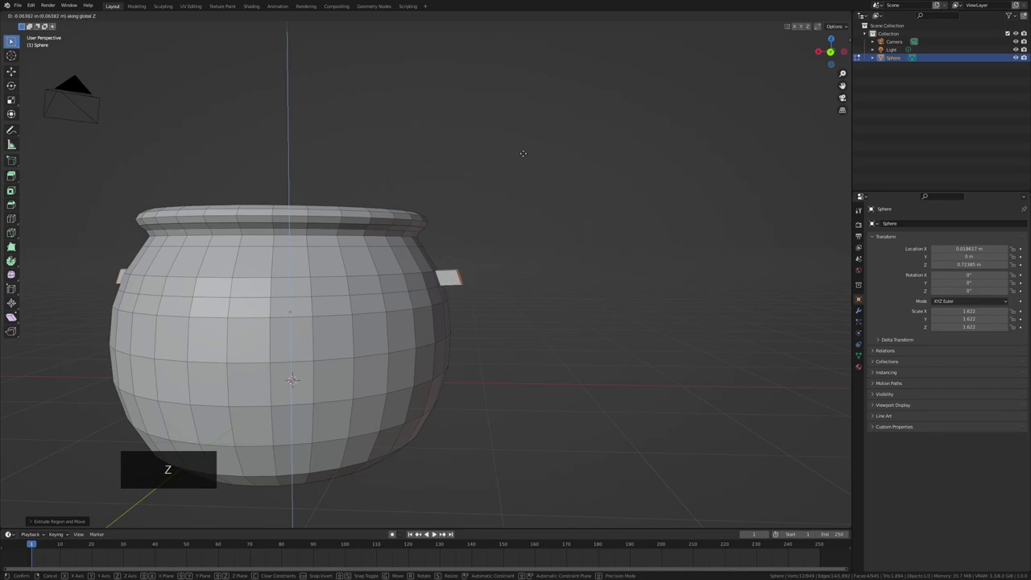
left_click(523, 155)
middle_click_drag(523, 156, 482, 302)
left_click(516, 196)
scroll(494, 297, "up", 2)
key("3")
key("c")
left_click(438, 301)
right_click(437, 301)
key("c")
left_click(204, 311)
right_click(204, 311)
key("s")
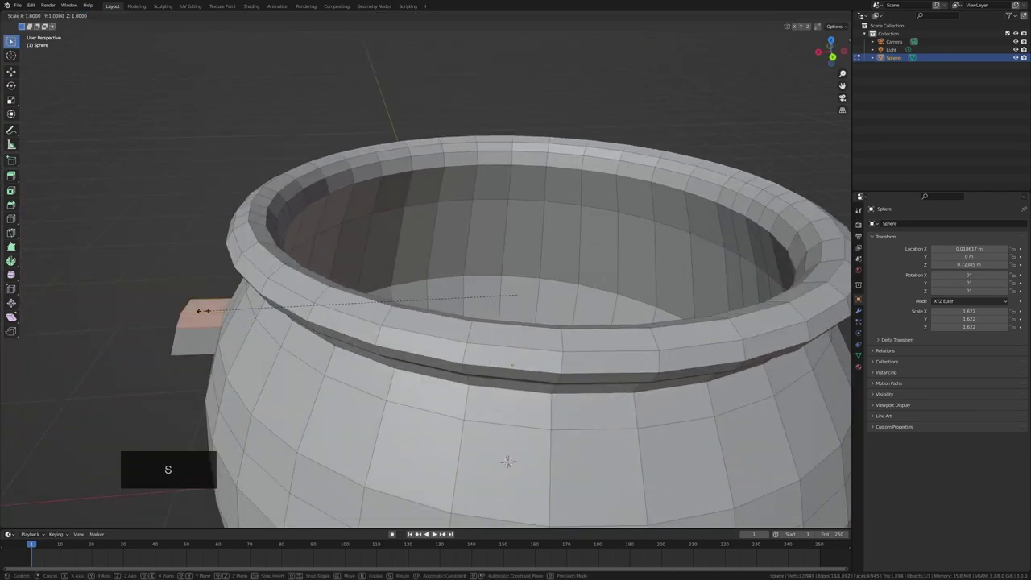
key("Return")
scroll(216, 314, "down", 5)
Select the outer end faces of the handle stub on one side of the pot
middle_click_drag(274, 306, 722, 266)
scroll(331, 266, "up", 4)
left_click(761, 231)
key("c")
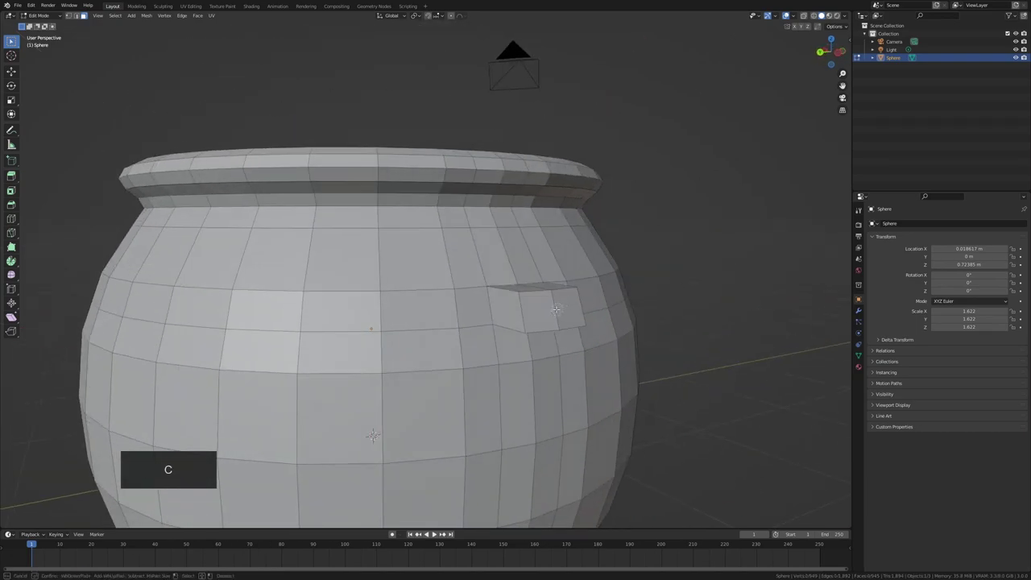
left_click(560, 310)
right_click(559, 309)
Add the opposite stub's end faces to the selection, extrude the ends outward, scale them smaller and return to Object Mode
scroll(518, 300, "down", 5)
middle_click_drag(518, 300, 540, 336)
scroll(757, 520, "up", 1)
middle_click_drag(757, 519, 455, 499)
key("c")
left_click(456, 338)
right_click(453, 328)
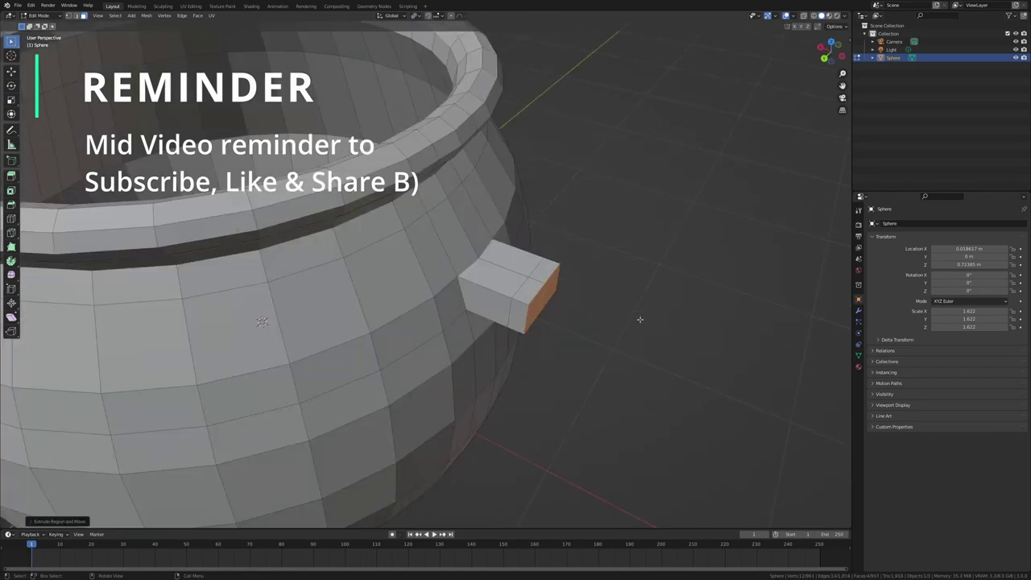
key("s")
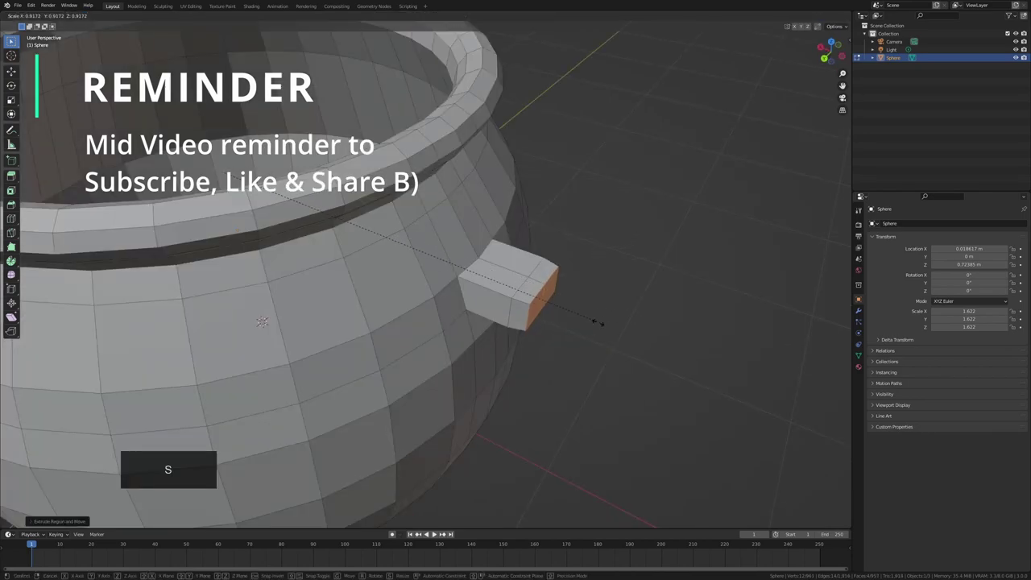
left_click(536, 308)
key("Tab")
Examine the pot and its two handle stubs from several sides
scroll(537, 306, "down", 5)
middle_click_drag(538, 306, 580, 276)
left_click(580, 276)
scroll(548, 277, "down", 4)
middle_click_drag(501, 272, 362, 266)
scroll(324, 267, "up", 2)
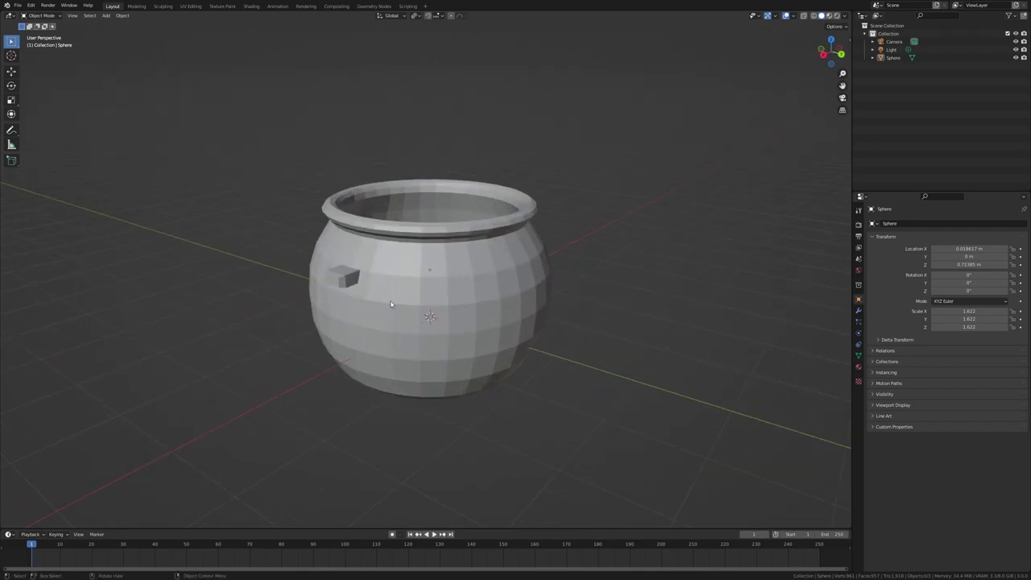
scroll(390, 304, "down", 2)
middle_click_drag(419, 307, 382, 347)
scroll(386, 344, "up", 3)
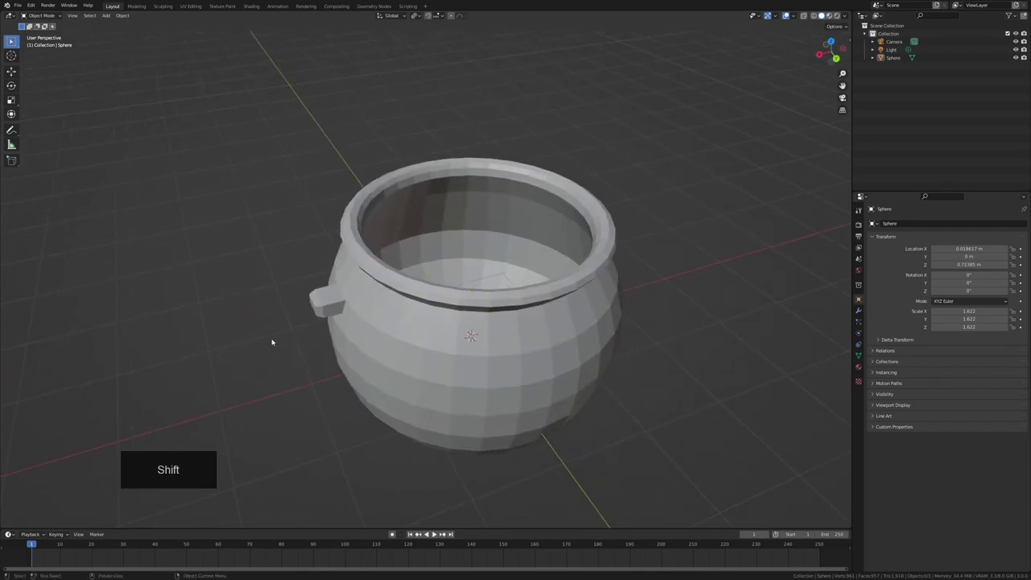
Add a torus and move it about 3.73 m along X, clear of the pot
key("shift+a")
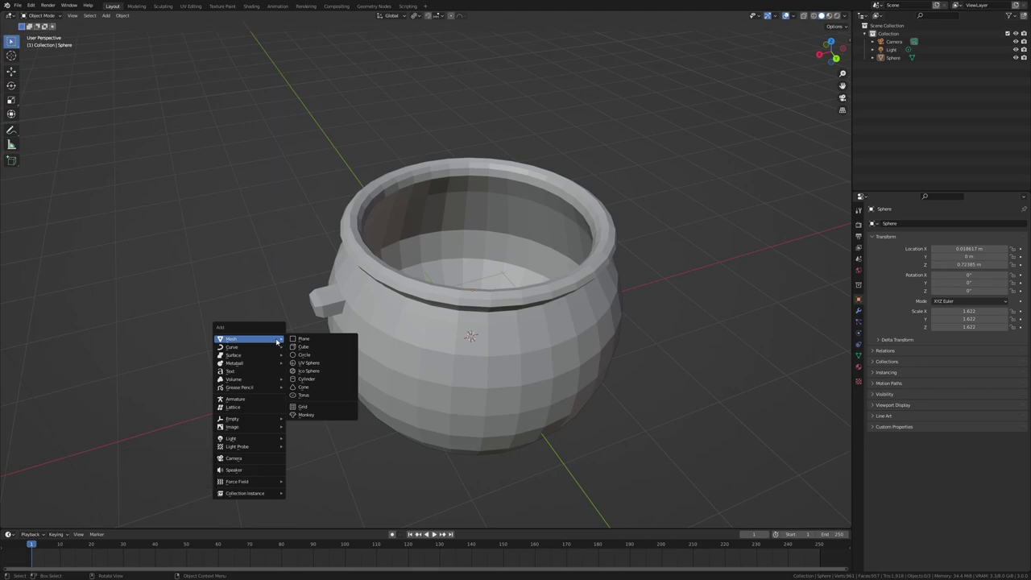
left_click(309, 395)
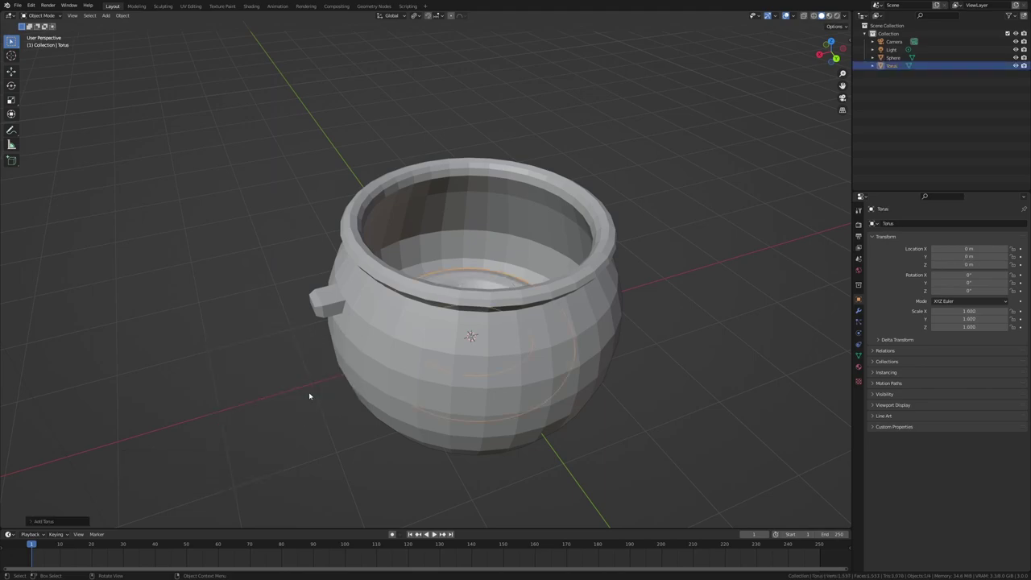
scroll(309, 395, "down", 4)
middle_click_drag(524, 334, 513, 328)
key("g")
key("x")
left_click(343, 350)
Scale the torus down to about 0.228 and raise it about 1.23 m along Z to the stub's height
middle_click_drag(343, 350, 602, 274, "shift")
scroll(468, 347, "up", 4)
key("s")
left_click(439, 257)
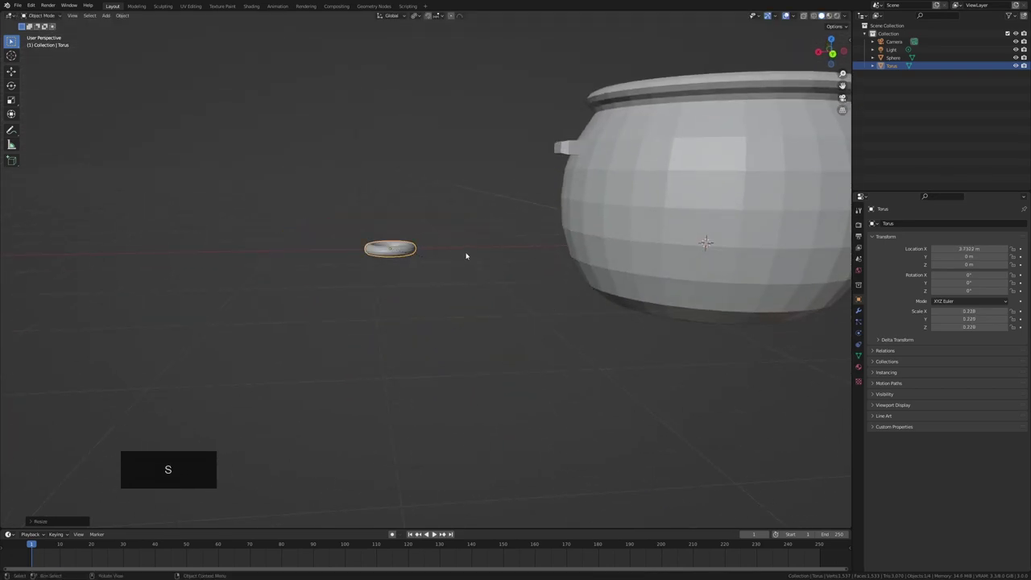
middle_click_drag(466, 256, 460, 316)
key("g")
key("z")
left_click(461, 203)
middle_click_drag(461, 203, 421, 222)
scroll(421, 222, "up", 3)
middle_click_drag(420, 223, 529, 284, "shift")
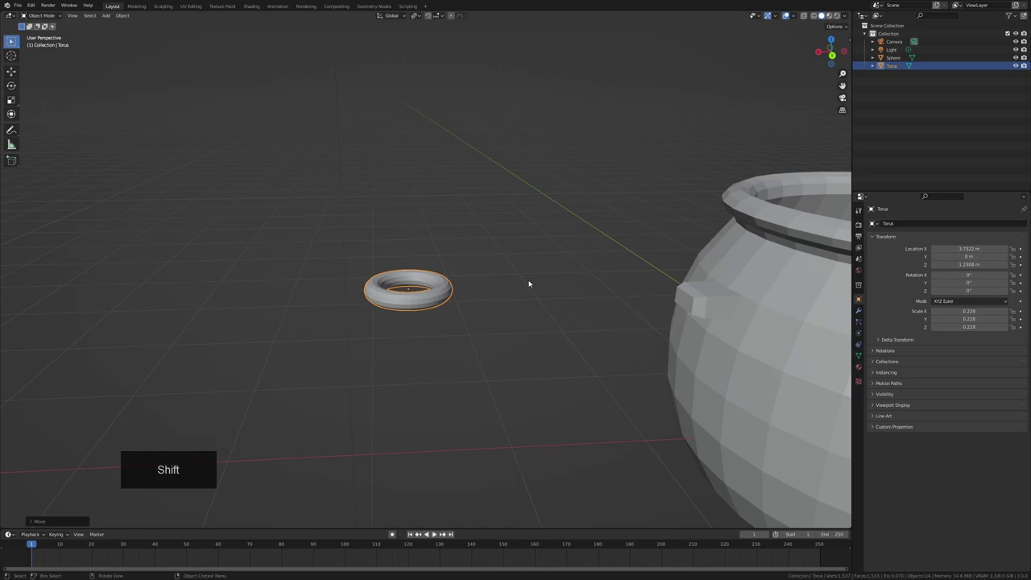
key("r")
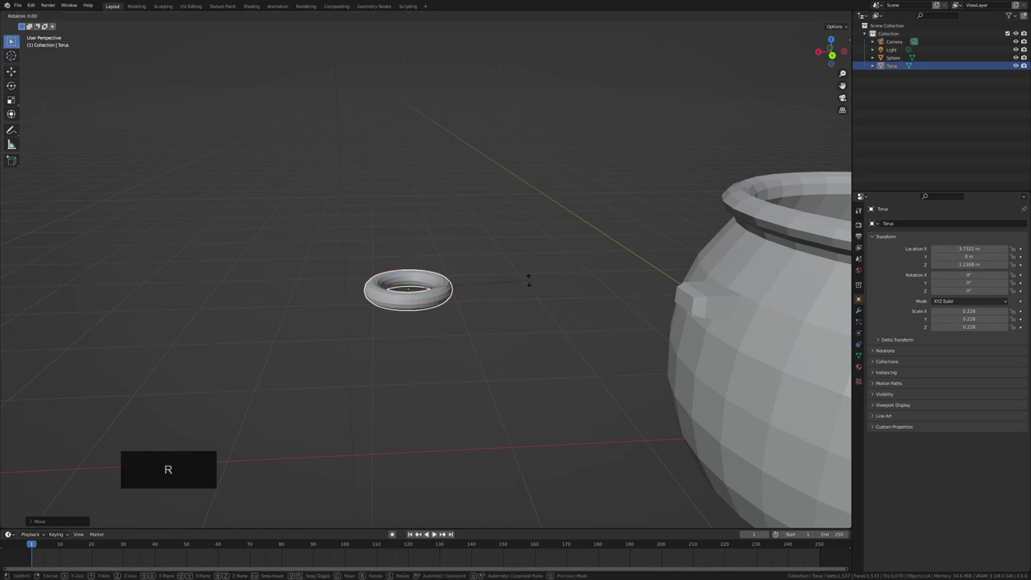
right_click(529, 279)
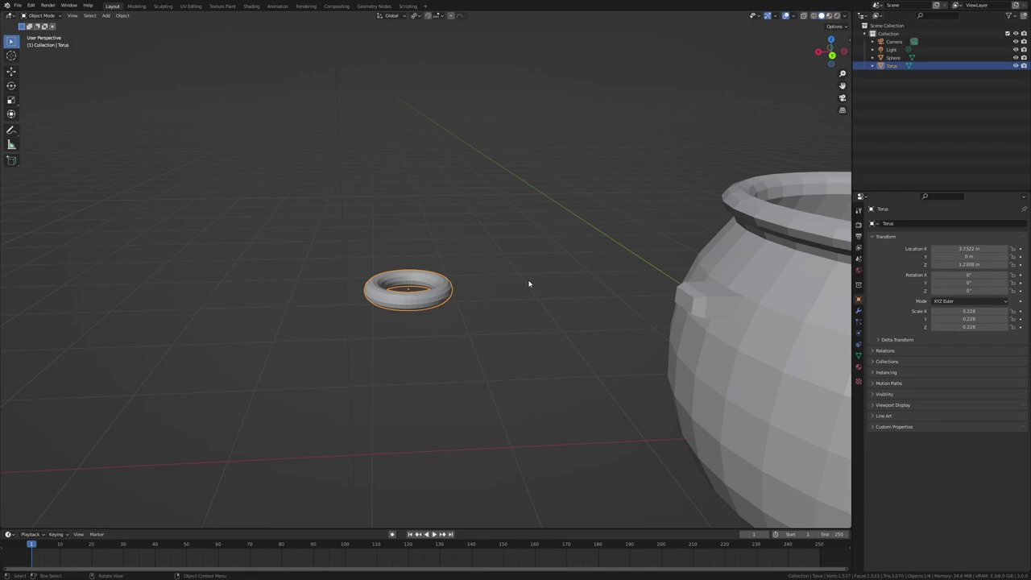
key("ctrl+z")
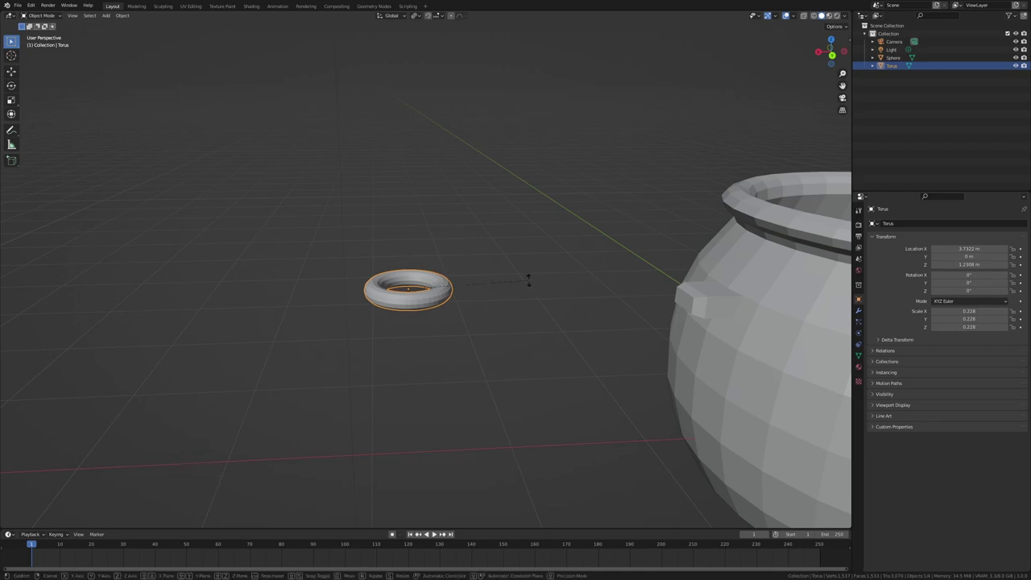
Rotate the torus upright to a Y rotation of 90°
key("r")
key("shift+y")
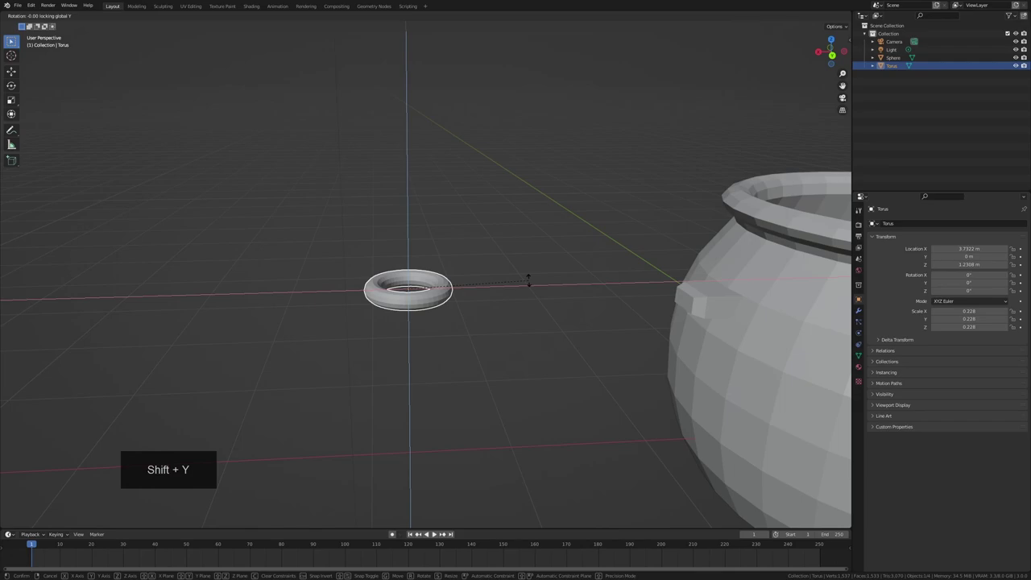
type("90")
key("Return")
Move the ring to about 1.72 m along X and about 0.89 m along Z so it hangs from the handle stub
middle_click_drag(530, 283, 511, 297)
middle_click_drag(570, 282, 410, 283)
key("g")
key("y")
key("x")
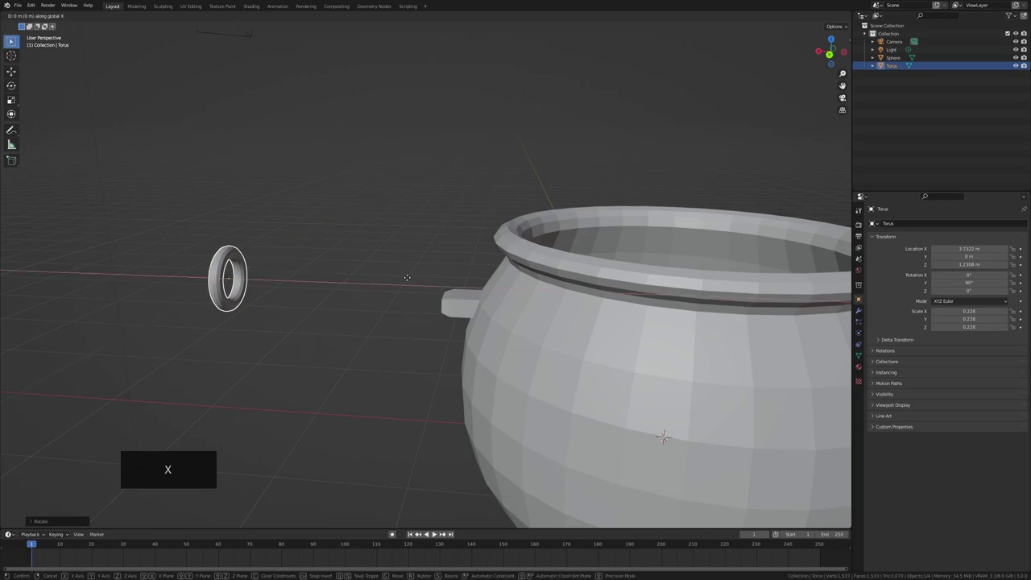
left_click(579, 314)
middle_click_drag(579, 314, 517, 322)
key("g")
key("z")
left_click(523, 363)
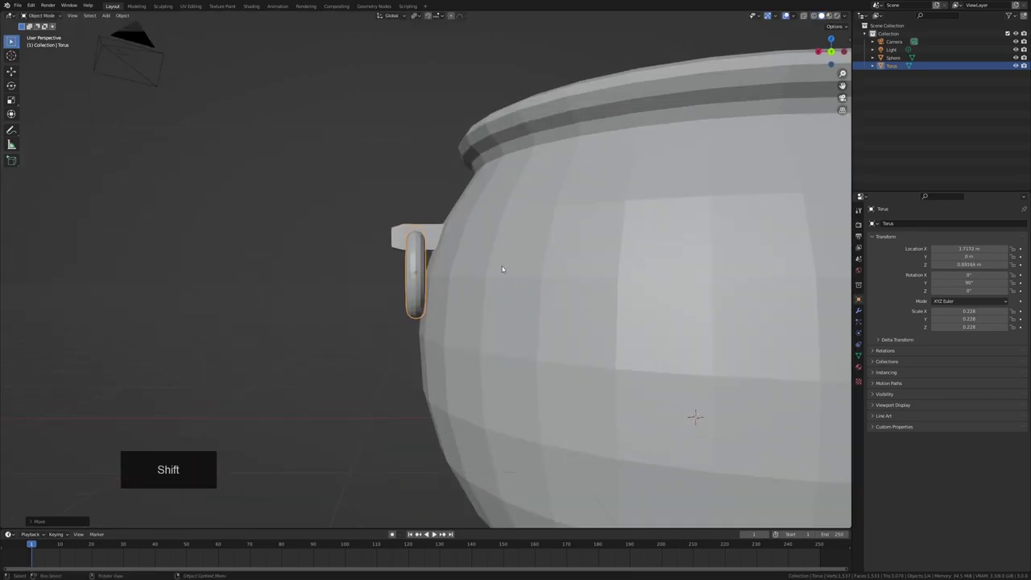
Tilt the ring to a Y rotation of about 79° and shift it to about 1.76 m along X
key("r")
key("x")
key("y")
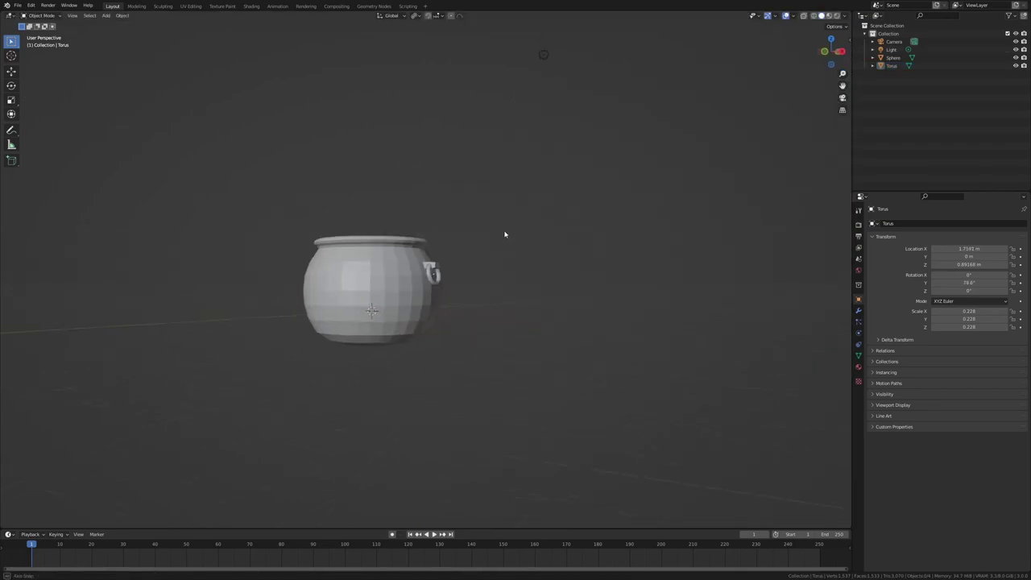
Select the ring's innermost vertex loops in Edit Mode and enable proportional editing with Smooth falloff
scroll(511, 271, "up", 7)
middle_click_drag(504, 233, 372, 284)
left_click(452, 287)
key("Tab")
middle_click_drag(593, 258, 547, 304, "shift")
scroll(569, 298, "up", 3)
key("1")
left_click(596, 287)
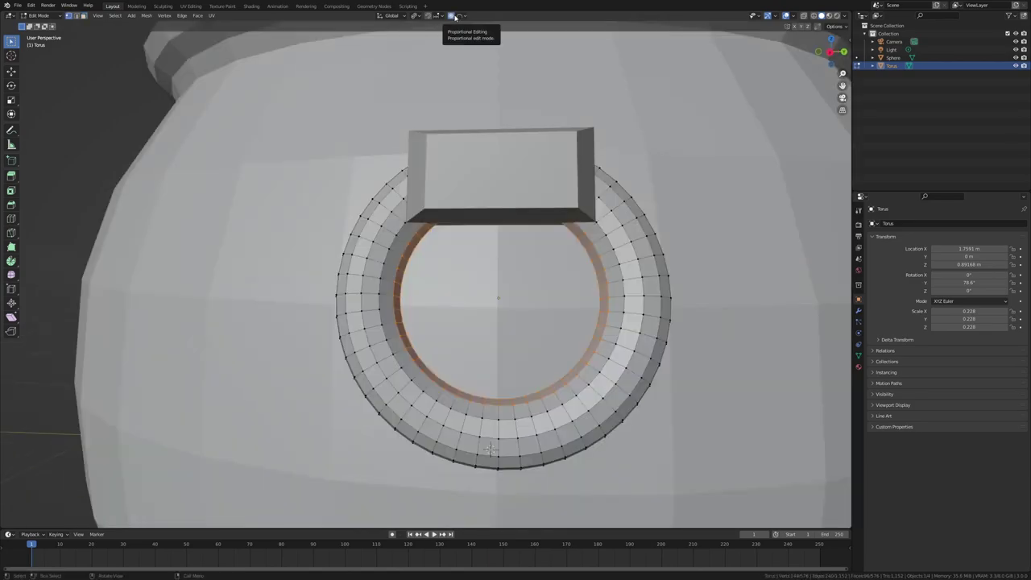
left_click(460, 16)
left_click(462, 52)
middle_click_drag(600, 240, 610, 235)
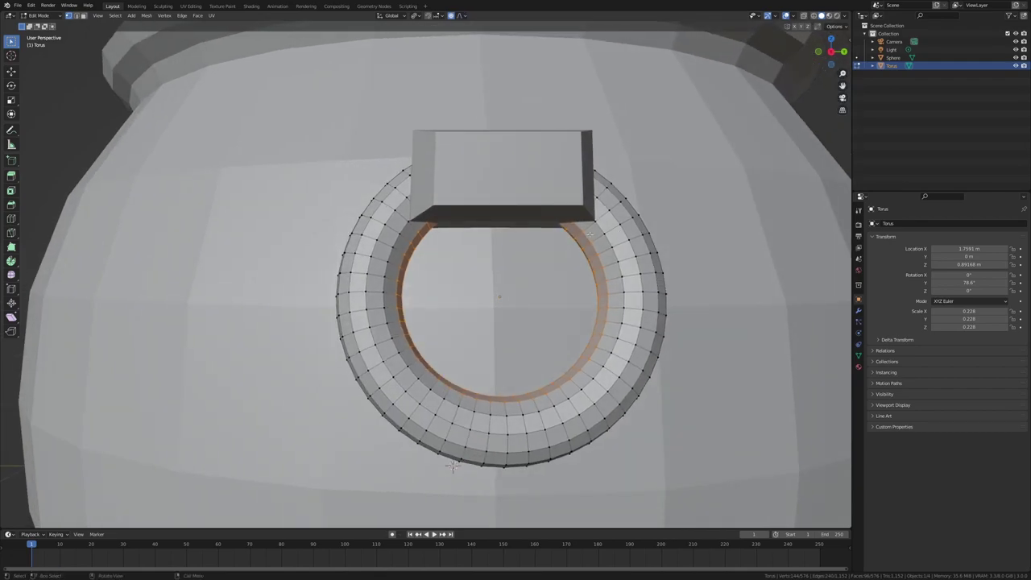
key("s")
scroll(587, 233, "up", 5)
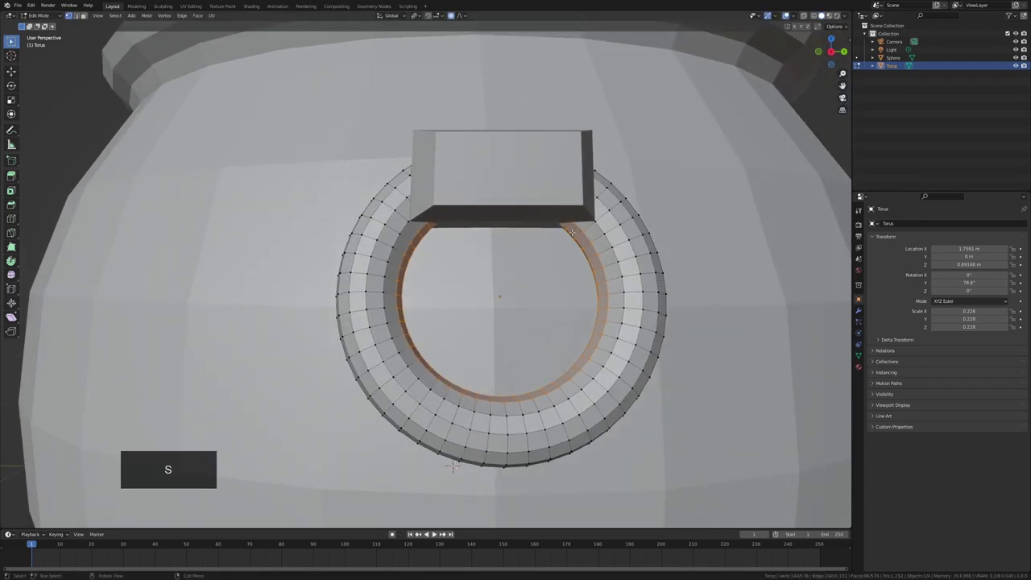
left_click(590, 235)
key("ctrl+z")
Thin the ring by scaling its inner loops outward with proportional editing at a size of 0.11
key("s")
scroll(590, 237, "down", 8)
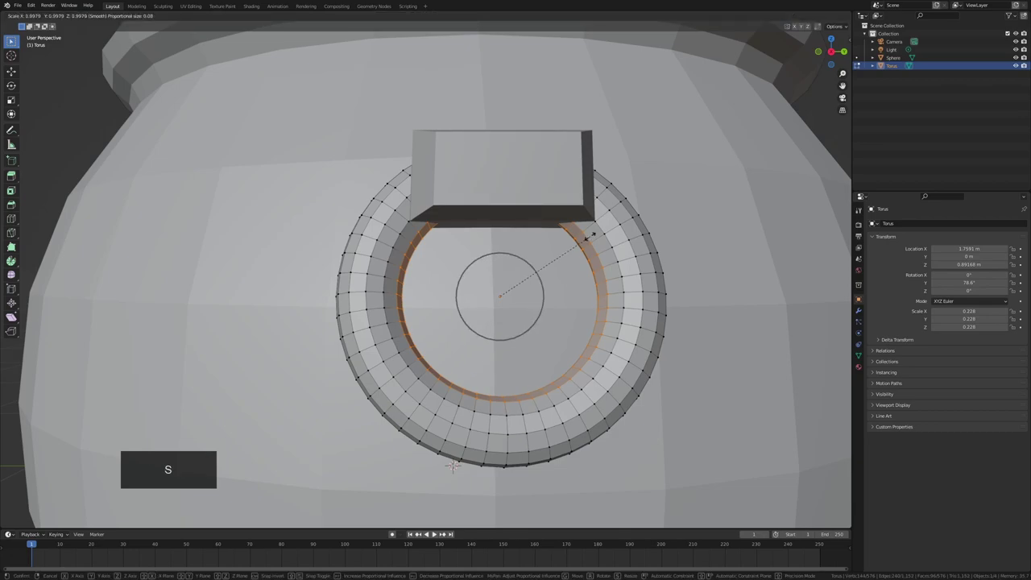
right_click(591, 237)
key("s")
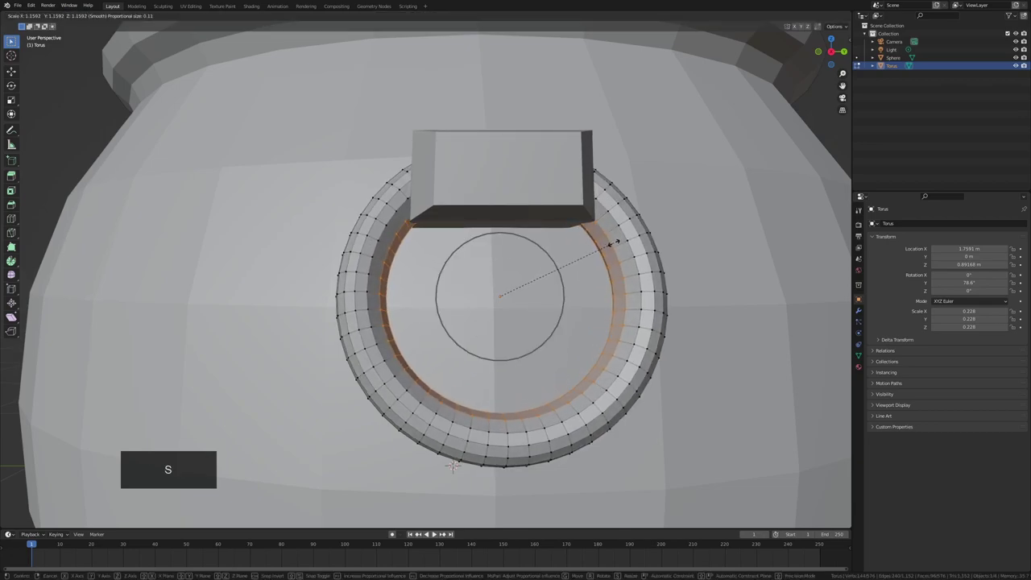
left_click(624, 243)
key("Tab")
middle_click_drag(625, 243, 585, 240)
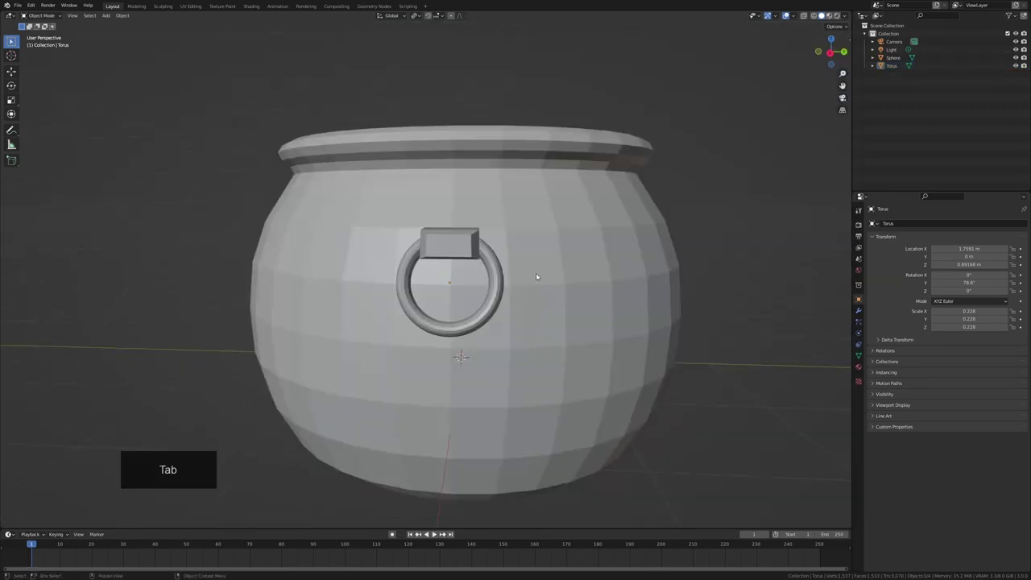
Apply smooth shading to the pot body
middle_click_drag(540, 281, 496, 252)
scroll(448, 274, "down", 5)
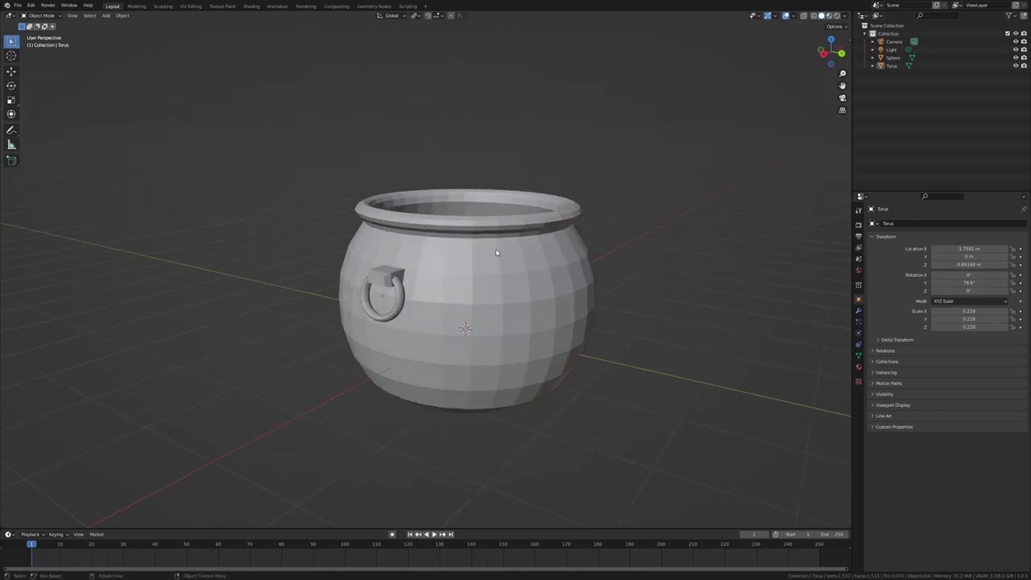
left_click(496, 253)
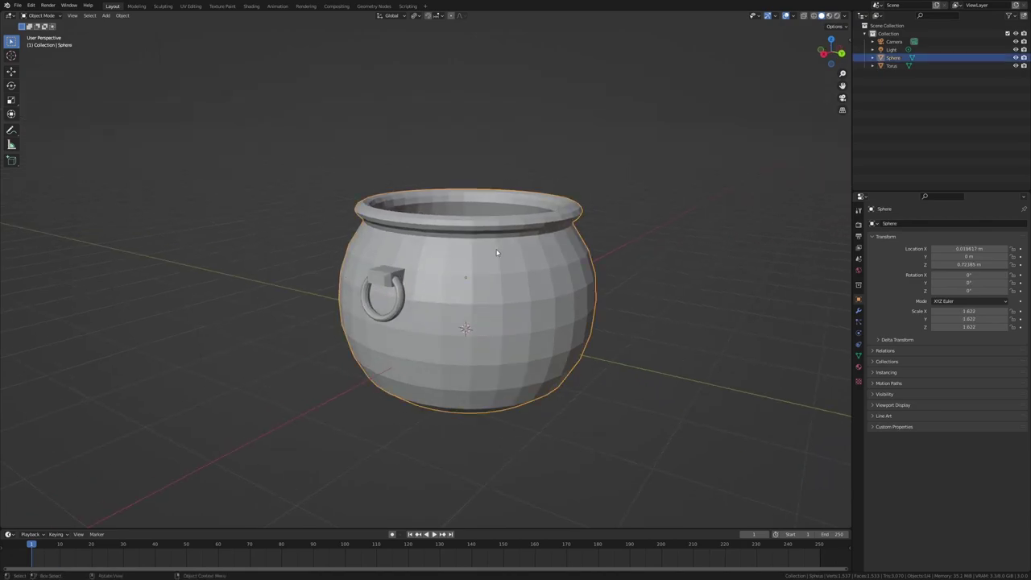
mouse_move(370, 287)
middle_mouse_down()
mouse_move(403, 251)
mouse_move(394, 303)
mouse_move(487, 306)
middle_mouse_up()
right_click(403, 251)
left_click(407, 253)
middle_click_drag(487, 305, 536, 327, "shift")
middle_click_drag(787, 333, 600, 322)
scroll(432, 332, "up", 3)
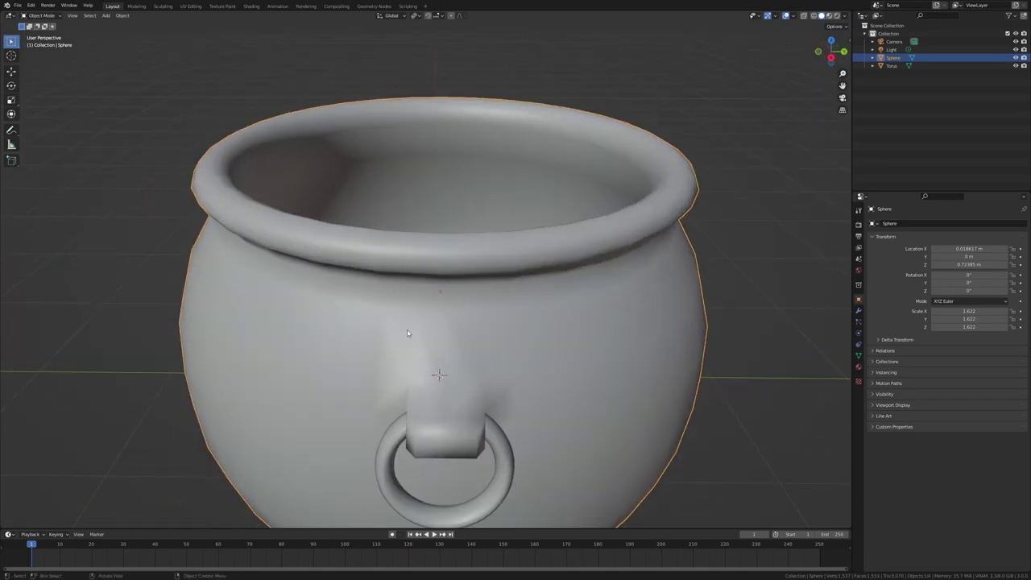
Enable Auto Smooth at 30° in the pot's normals settings
middle_click_drag(457, 329, 503, 278)
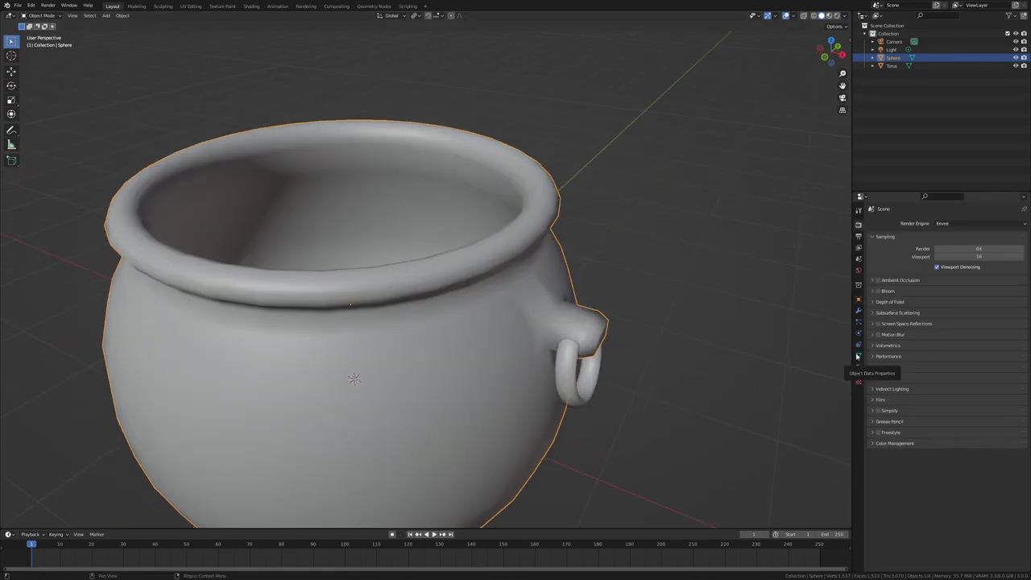
left_click(857, 356)
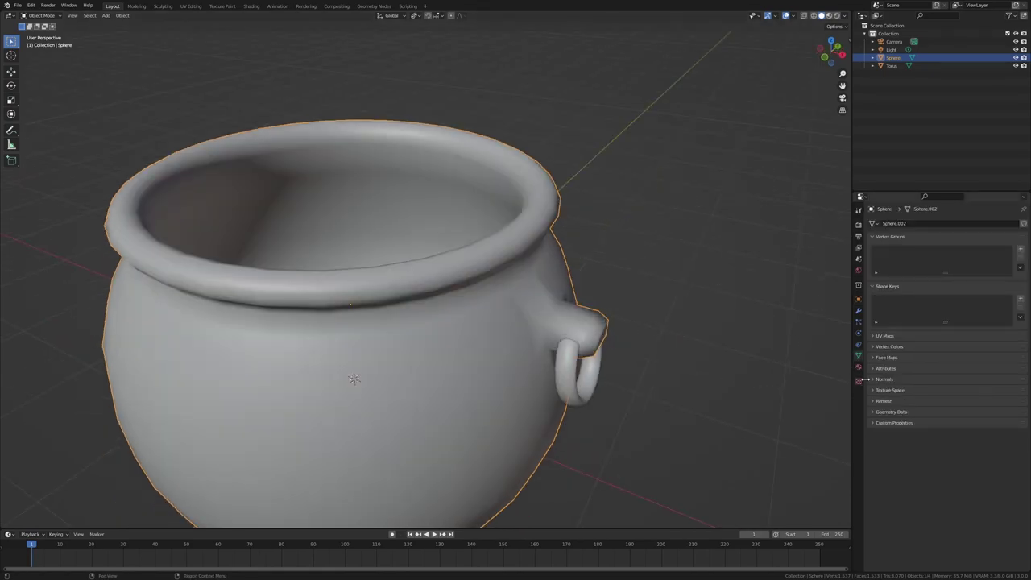
left_click(883, 379)
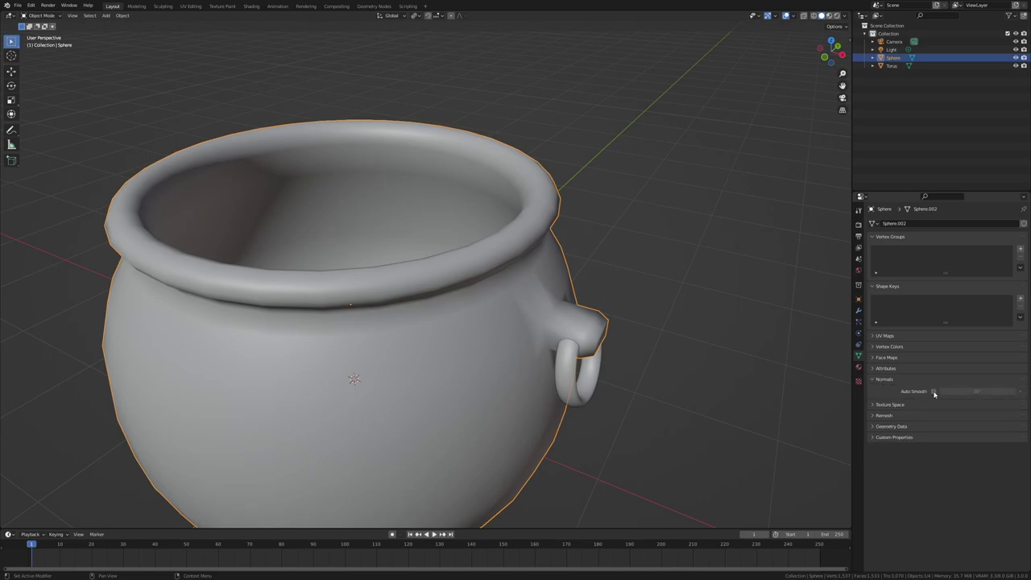
left_click(933, 392)
Duplicate the ring and move the copy along X to the stub on the pot's opposite side
mouse_move(742, 351)
middle_mouse_down()
mouse_move(552, 298)
mouse_move(554, 270)
mouse_move(552, 297)
mouse_move(509, 312)
middle_mouse_up()
scroll(616, 310, "down", 3)
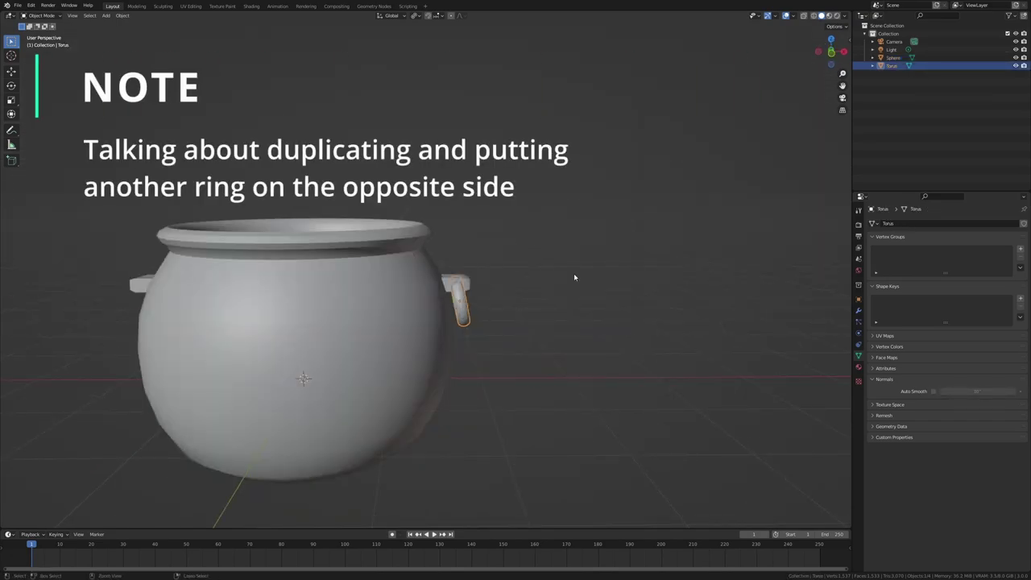
key("ctrl+c")
key("ctrl+v")
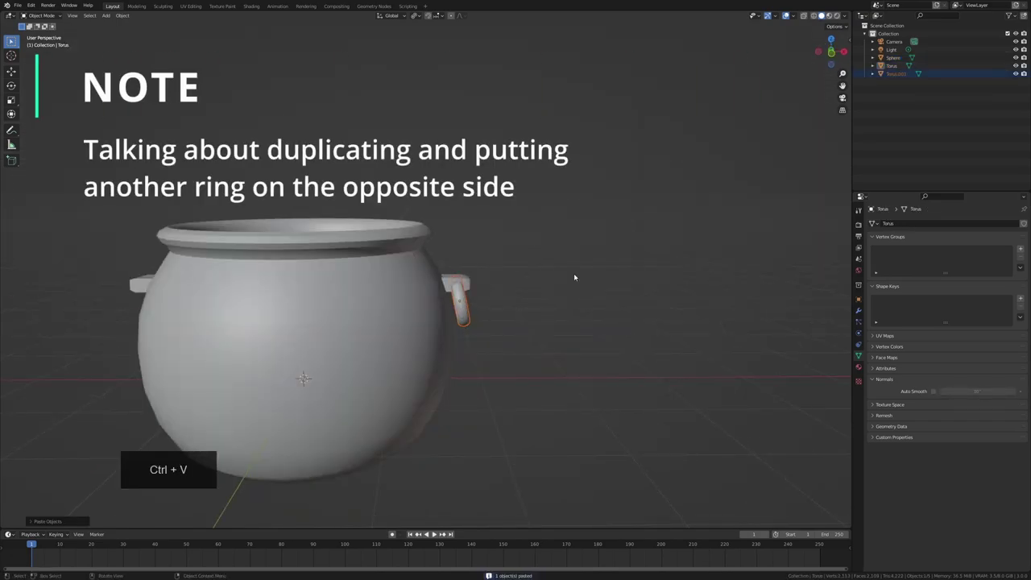
key("g")
key("x")
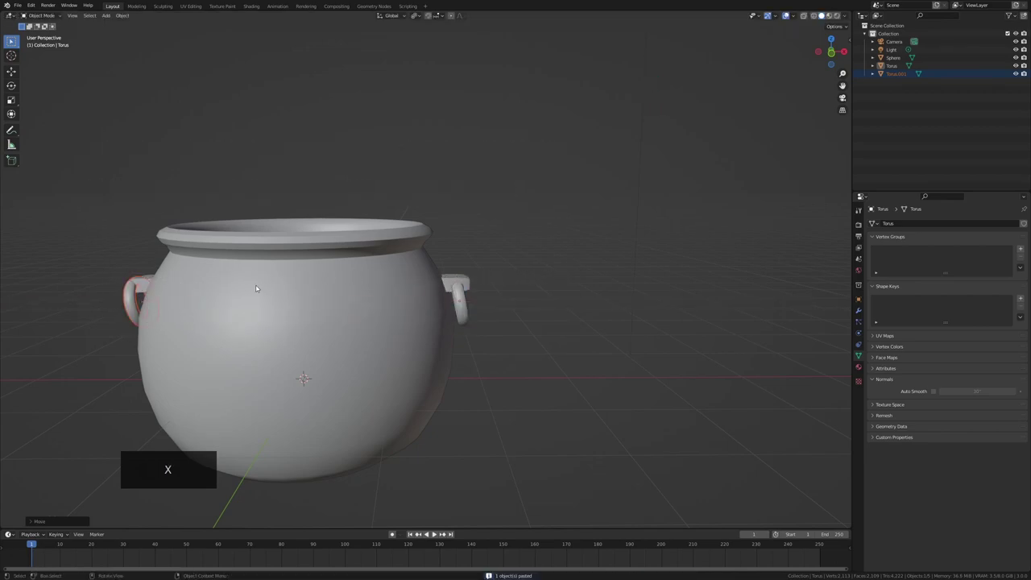
left_click(242, 274)
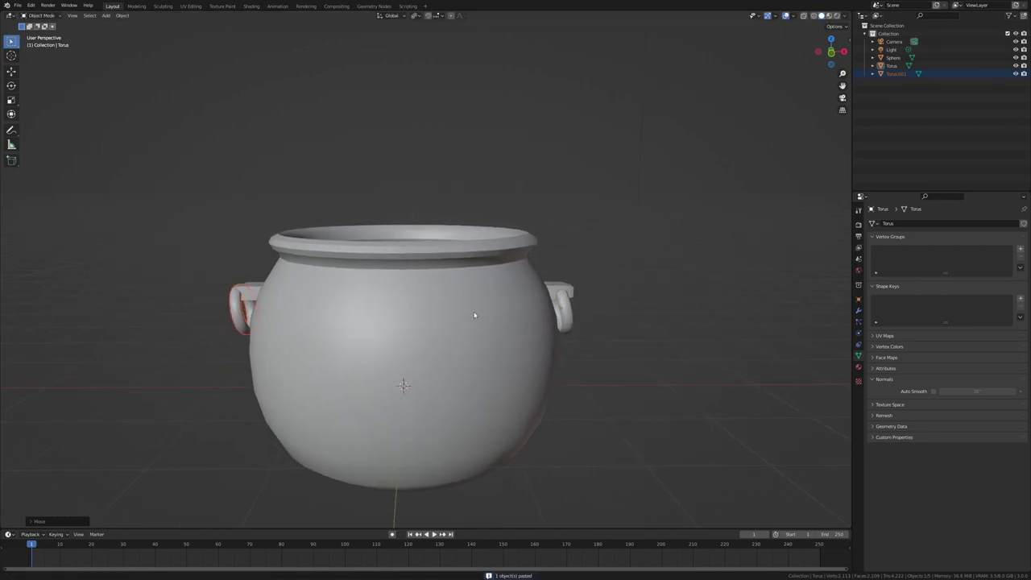
Rotate the copied ring about 24.7° around Y and shift it along X so it hangs from its stub
middle_click_drag(475, 315, 566, 321, "shift")
scroll(561, 283, "up", 3)
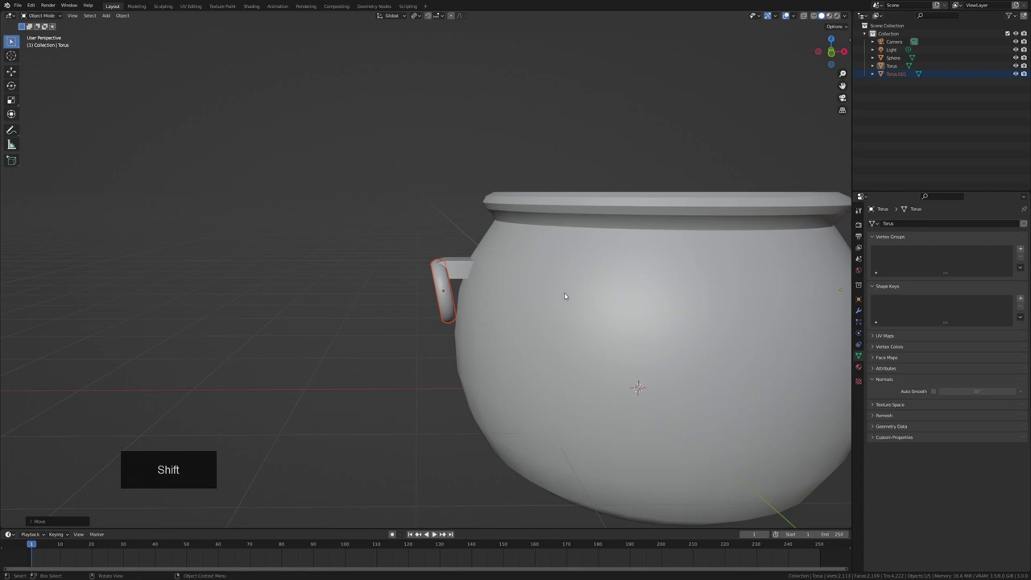
key("r")
key("y")
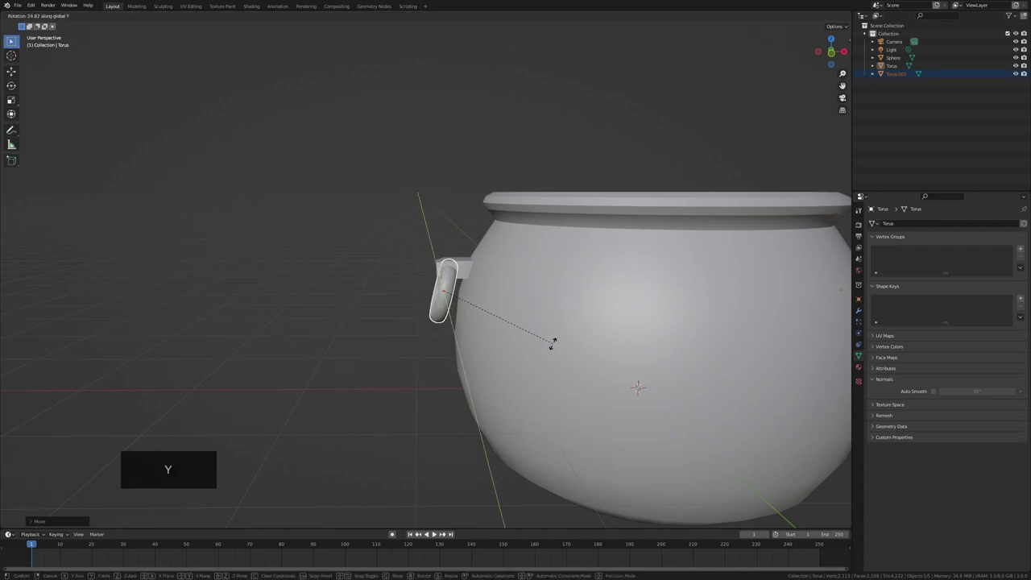
left_click(554, 344)
middle_click_drag(554, 344, 454, 354, "shift")
key("g")
key("x")
left_click(460, 358)
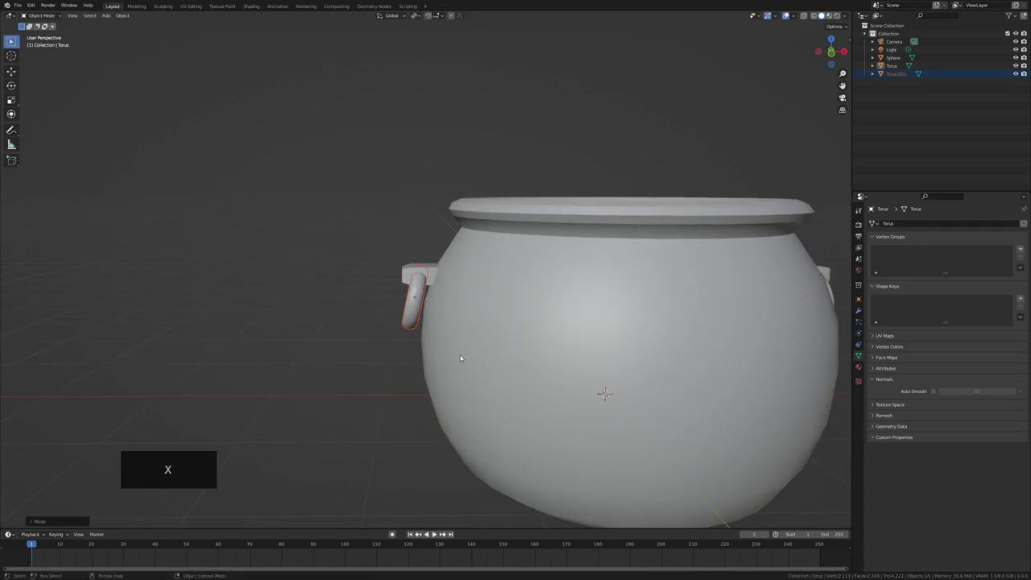
Select both rings and join them into one object
scroll(467, 357, "down", 5)
left_click(695, 323)
middle_click_drag(633, 335, 477, 348)
scroll(698, 325, "down", 3)
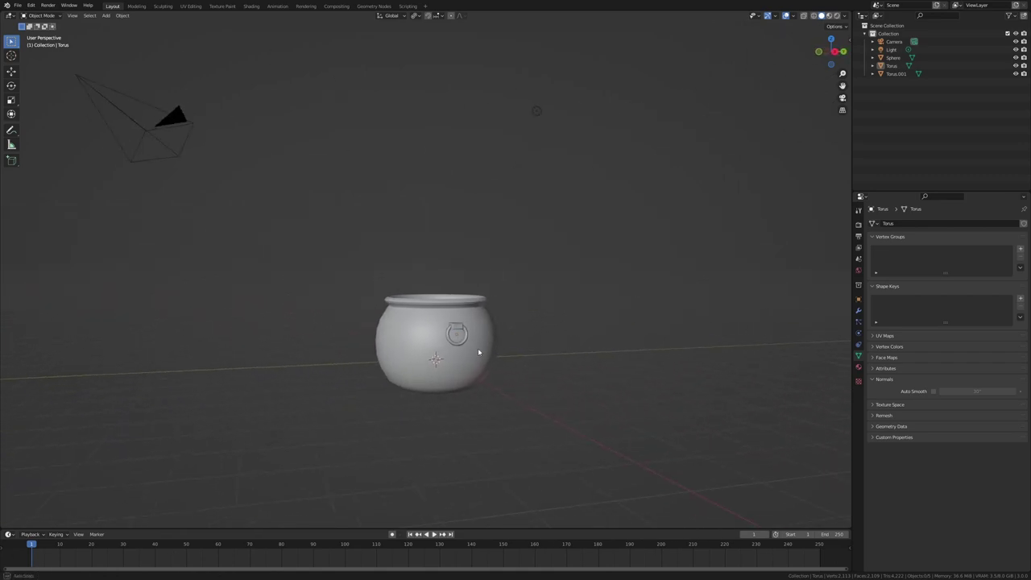
key("Pause")
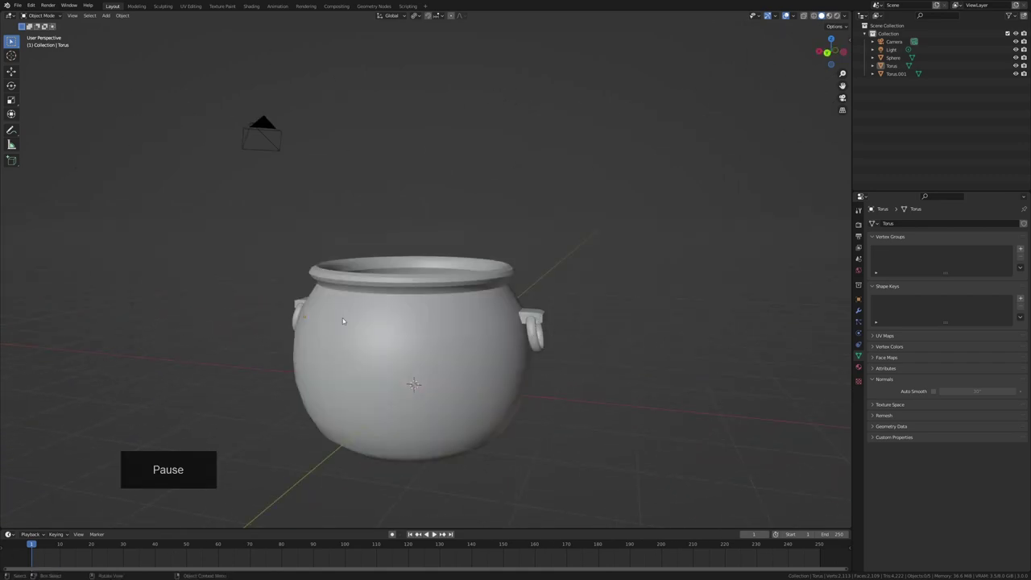
middle_click_drag(342, 320, 351, 323)
left_click(537, 335)
middle_click_drag(588, 344, 642, 375)
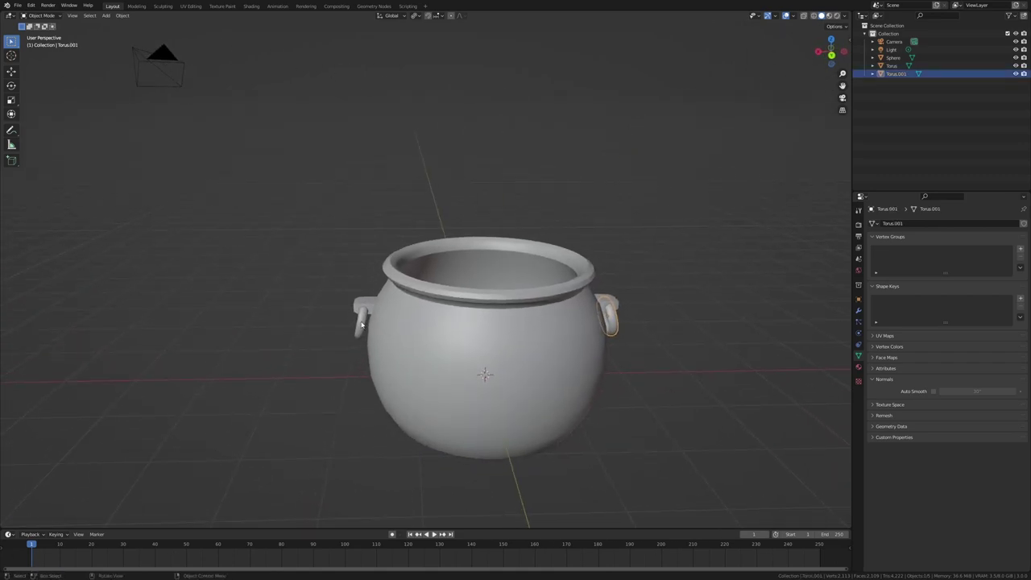
key("shift")
left_click(362, 323, "shift")
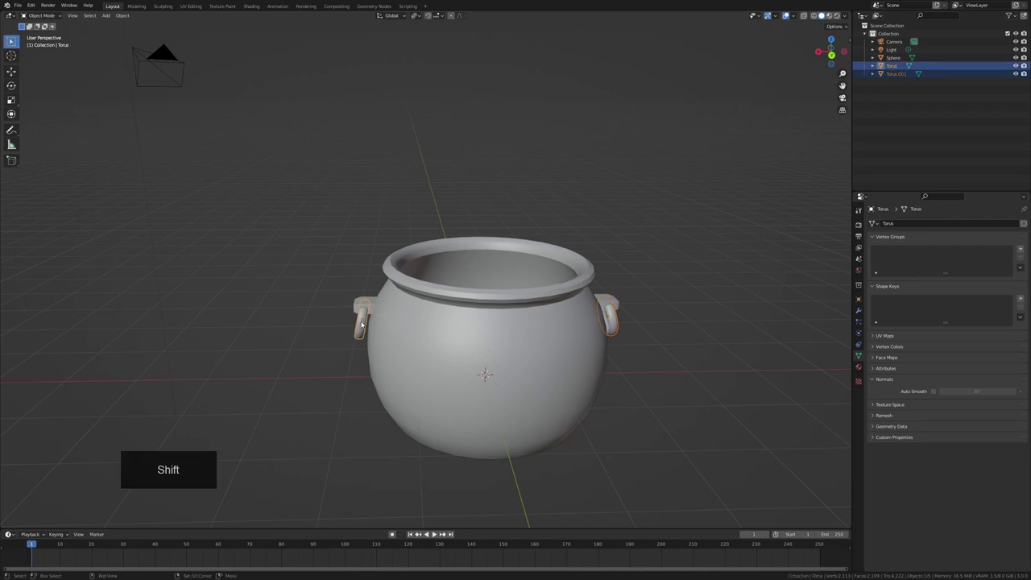
right_click(340, 312)
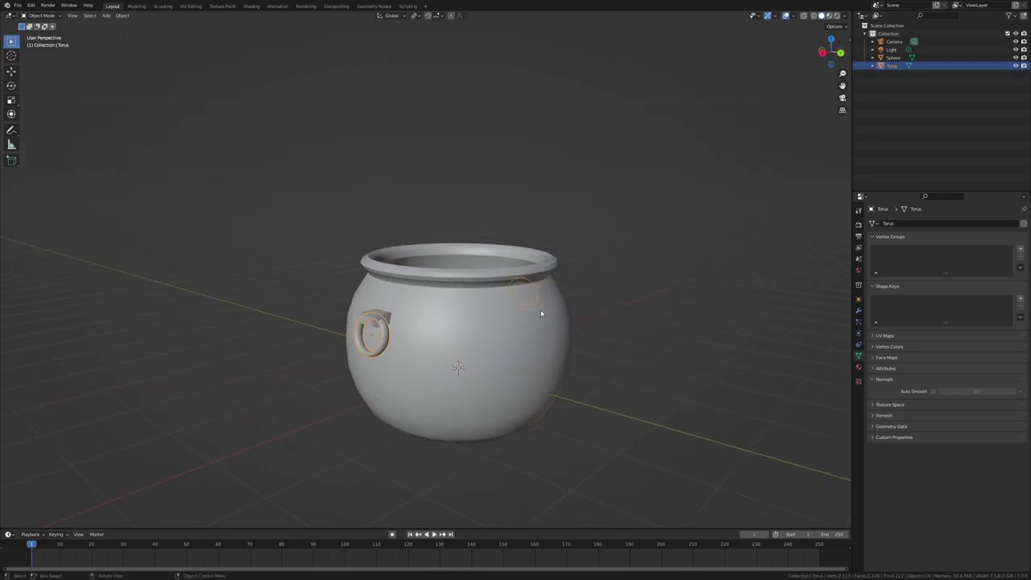
Review the Wavefront OBJ export settings for the pot body, with Selection Only and file name GoldCauldron.obj, and dismiss the dialog
middle_click_drag(378, 302, 519, 319)
left_click(519, 319)
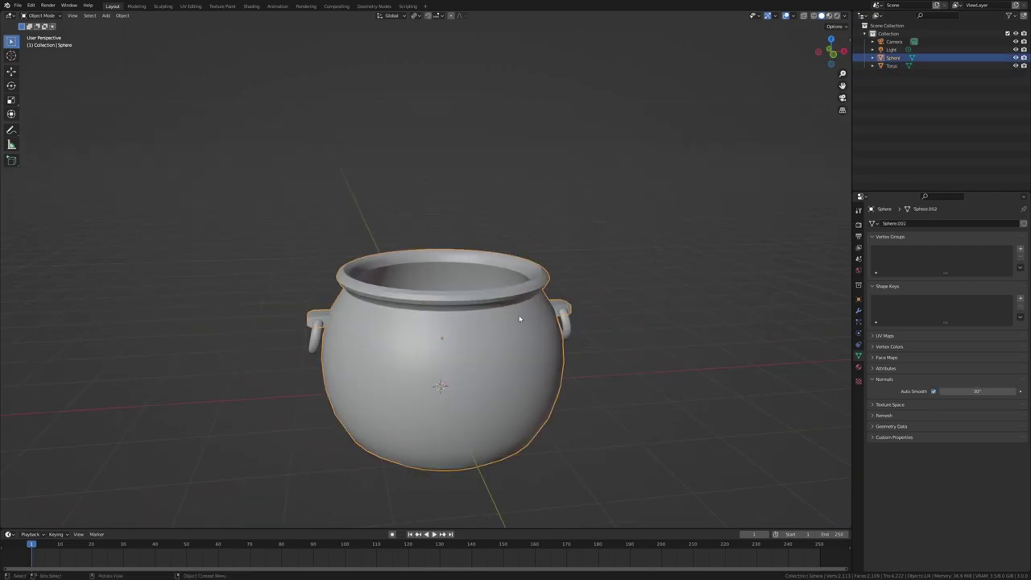
left_click(18, 6)
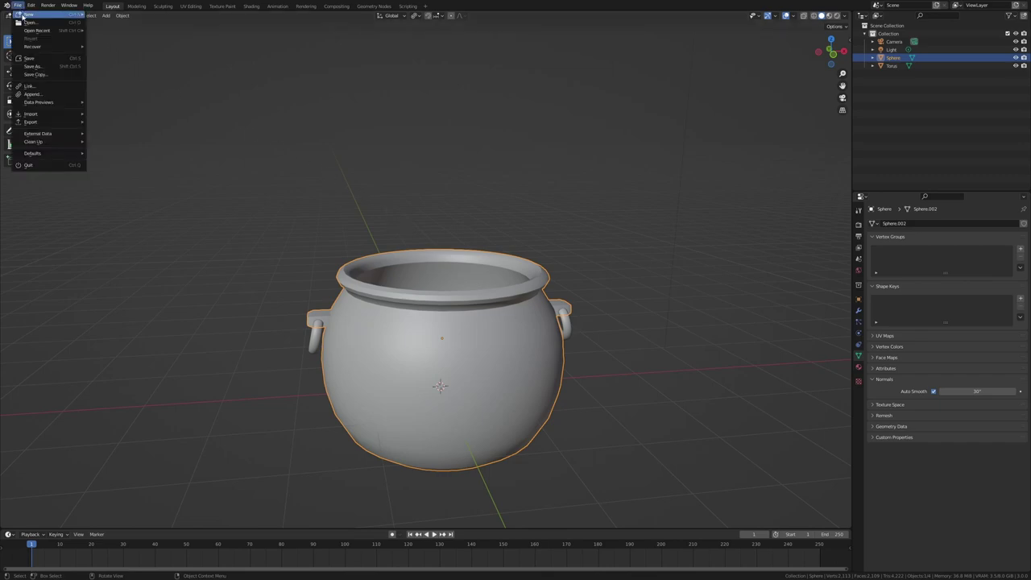
mouse_move(36, 122)
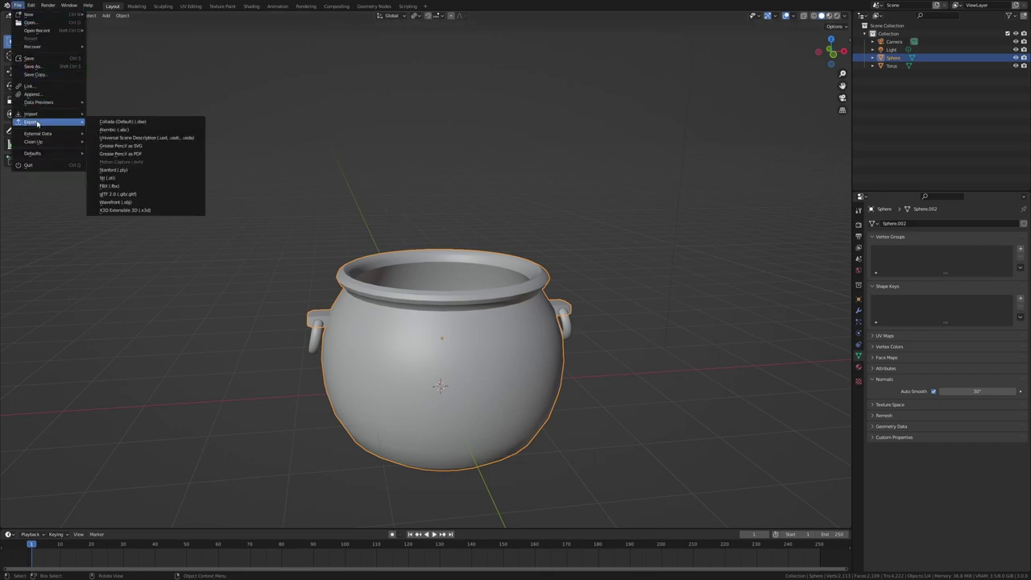
left_click(137, 203)
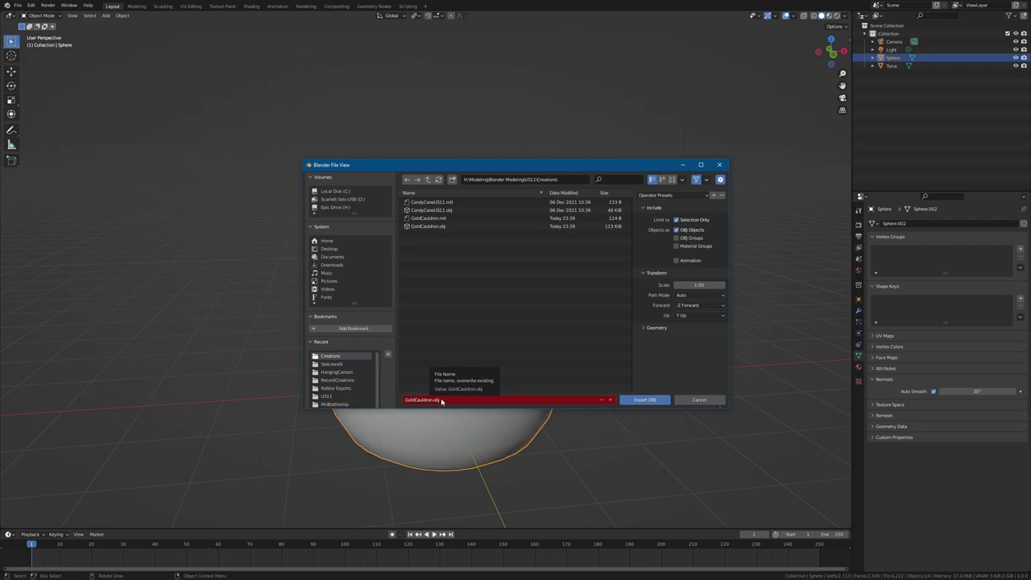
left_click(711, 400)
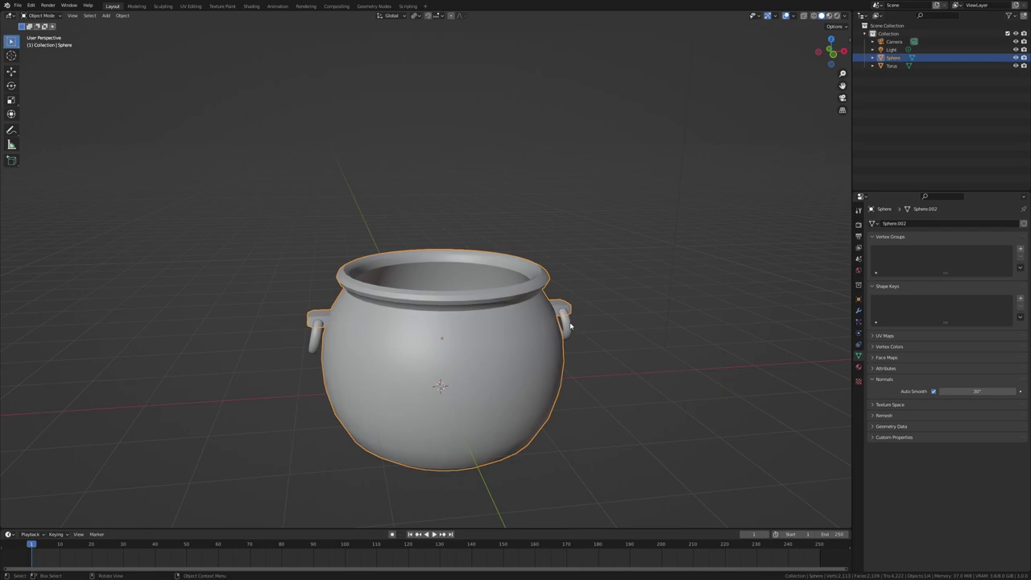
Export only the joined rings as a Wavefront OBJ file named GoldCauldronRings.obj in the Creations folder
left_click(569, 325)
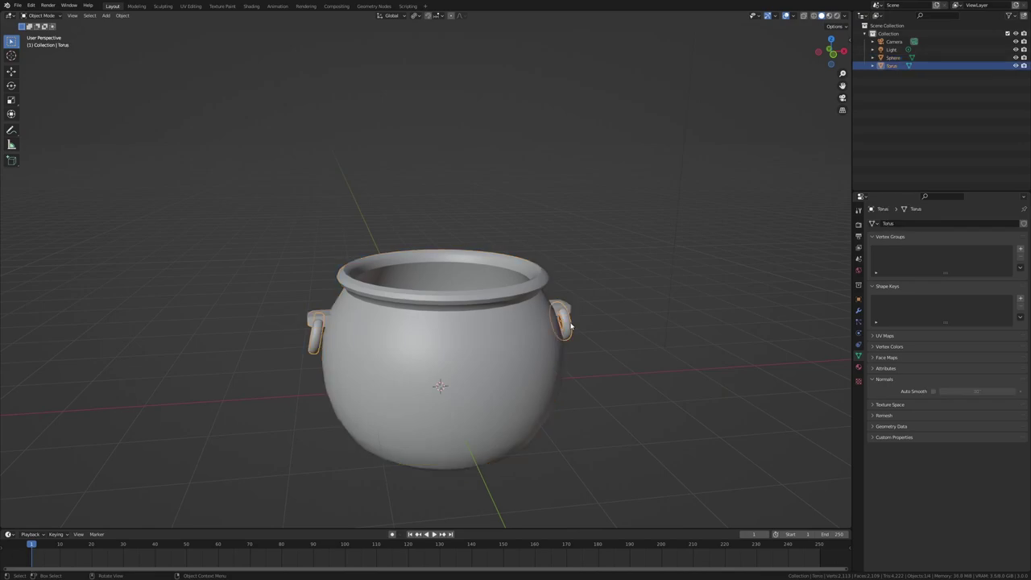
left_click(17, 5)
left_click(129, 203)
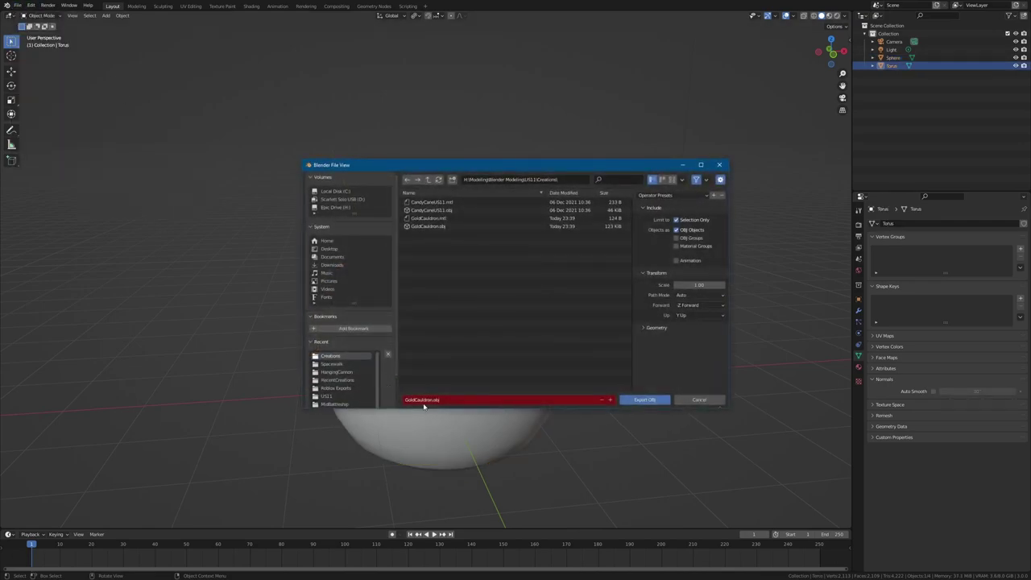
key("Left")
key("BackSpace")
key("BackSpace")
key("BackSpace")
key("BackSpace")
key("BackSpace")
key("BackSpace")
key("BackSpace")
key("BackSpace")
type("Rin")
key("BackSpace")
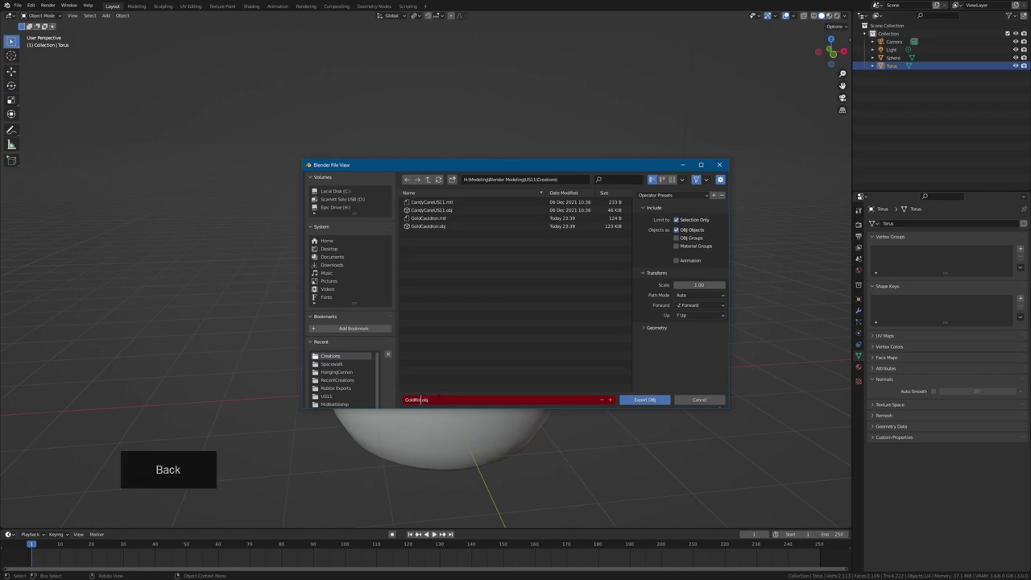
type("Cauldron")
left_click(643, 400)
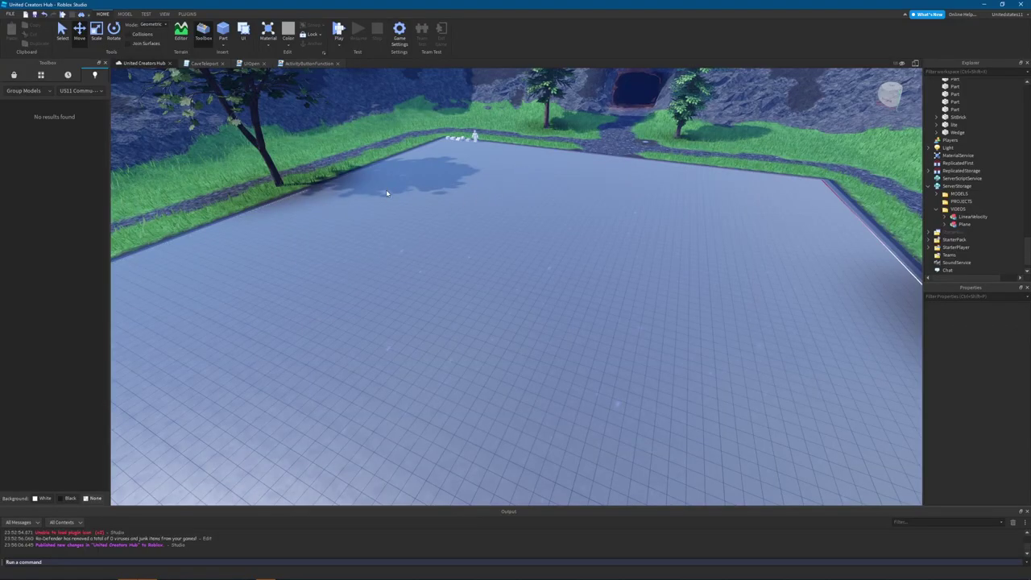
Switch to Roblox Studio, insert a MeshPart on the open floor and anchor it
right_click_drag(342, 153, 338, 141)
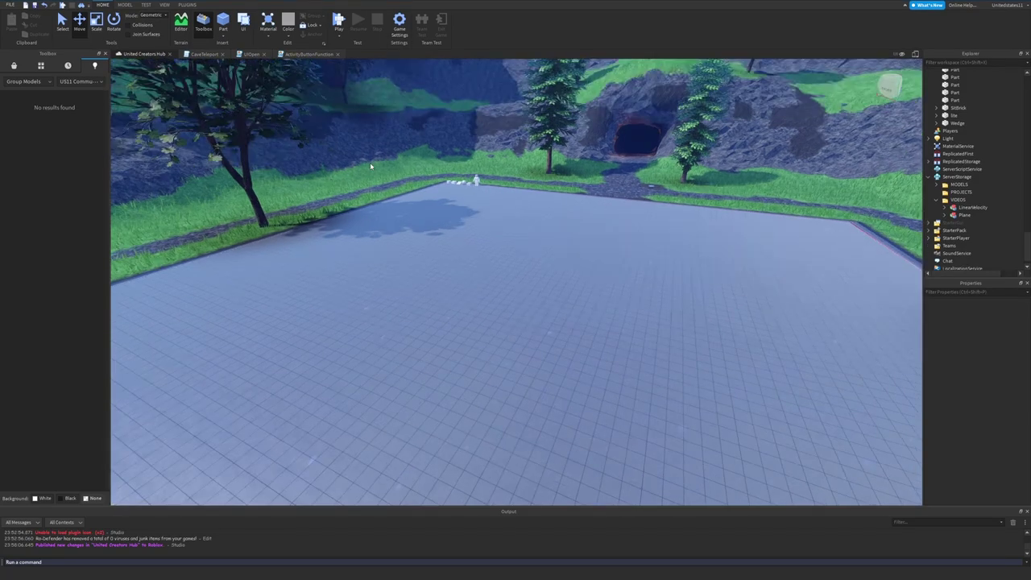
key("a")
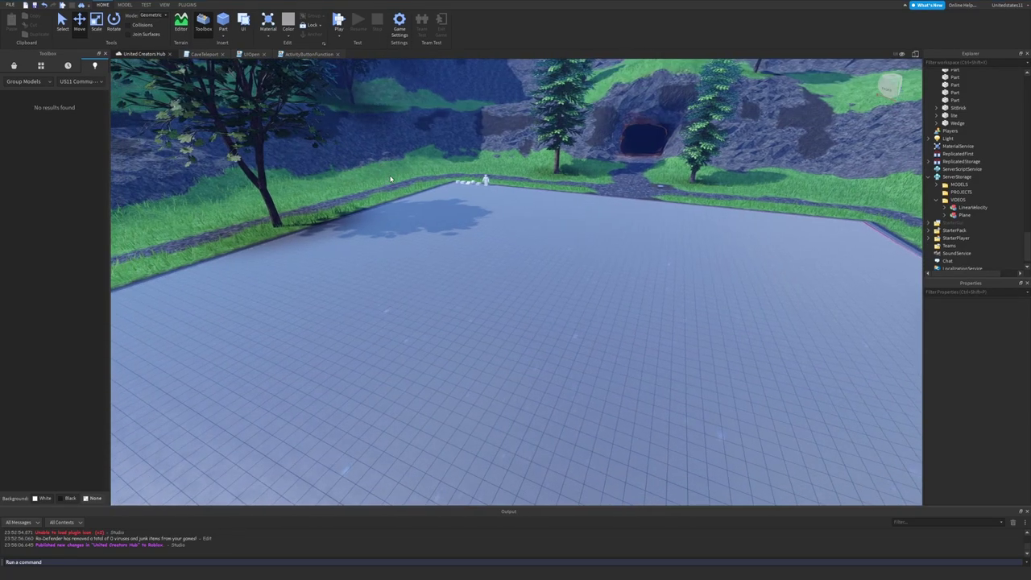
right_click(433, 285)
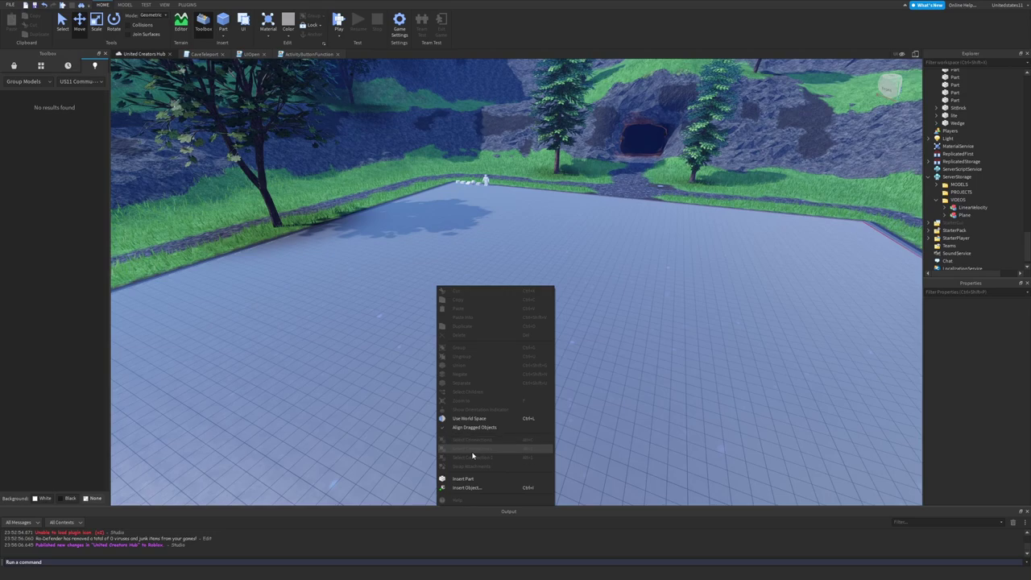
left_click(475, 487)
type("Mesh")
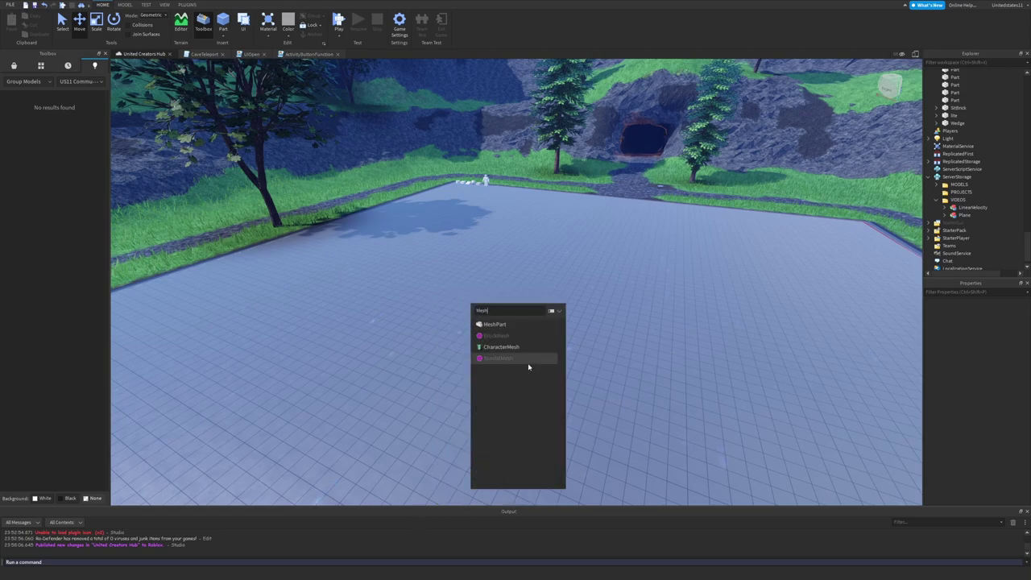
left_click(500, 324)
left_click(125, 5)
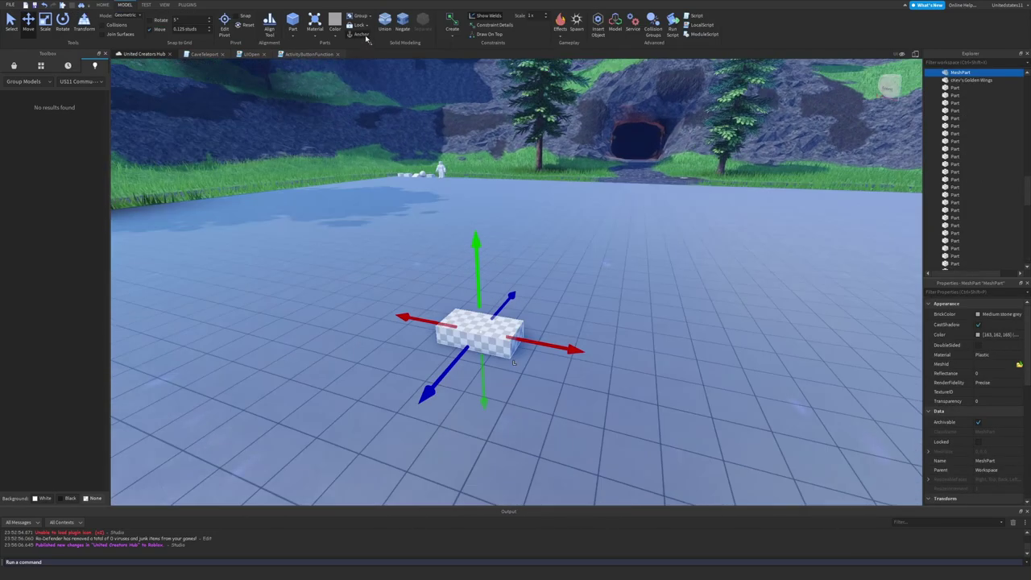
left_click(45, 24)
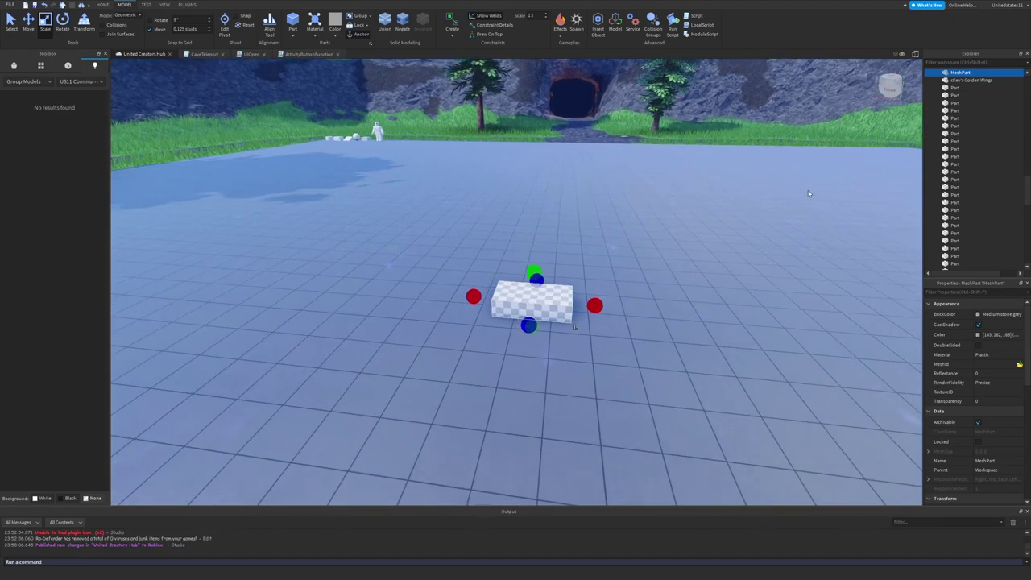
Load GoldCauldron.obj from the US11 Creations folder as the mesh of the new MeshPart
scroll(665, 318, "up", 4)
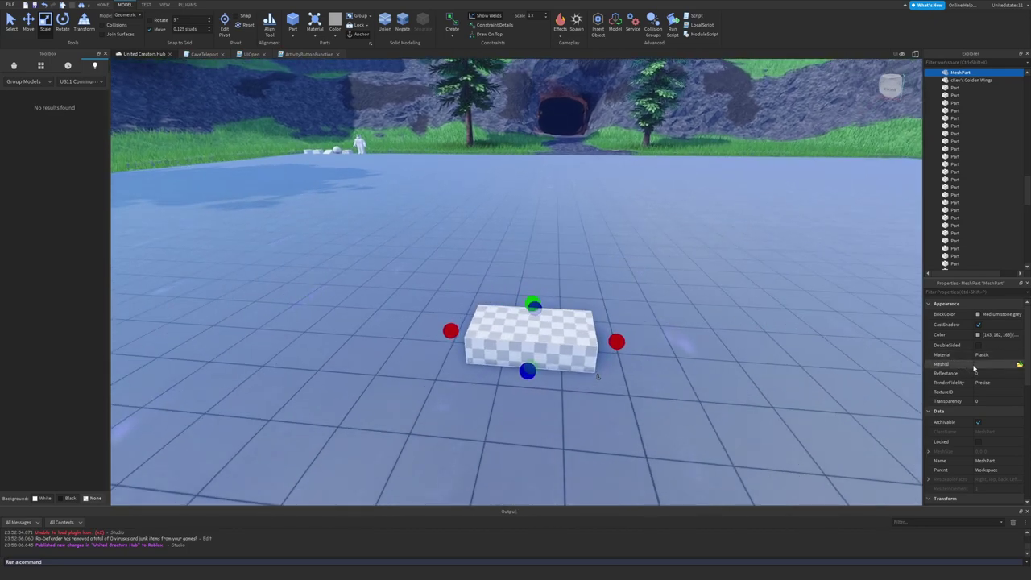
left_click(162, 5)
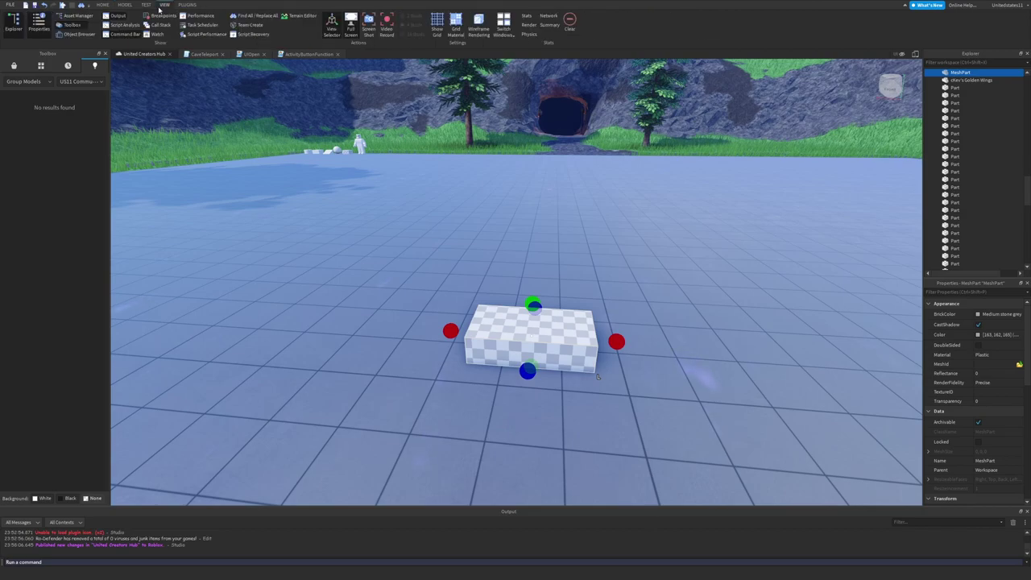
left_click(126, 5)
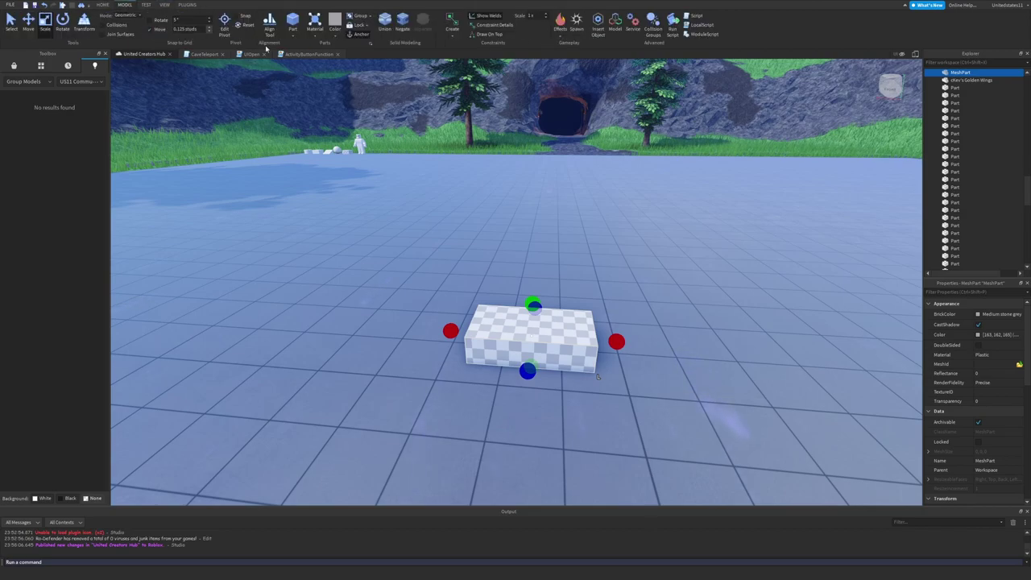
left_click(1018, 365)
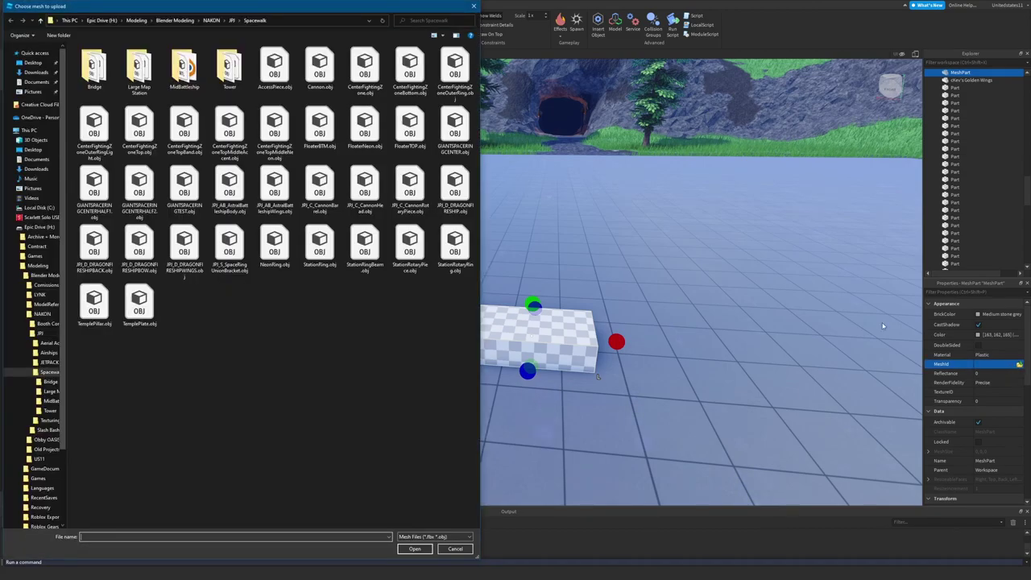
double_click(149, 64)
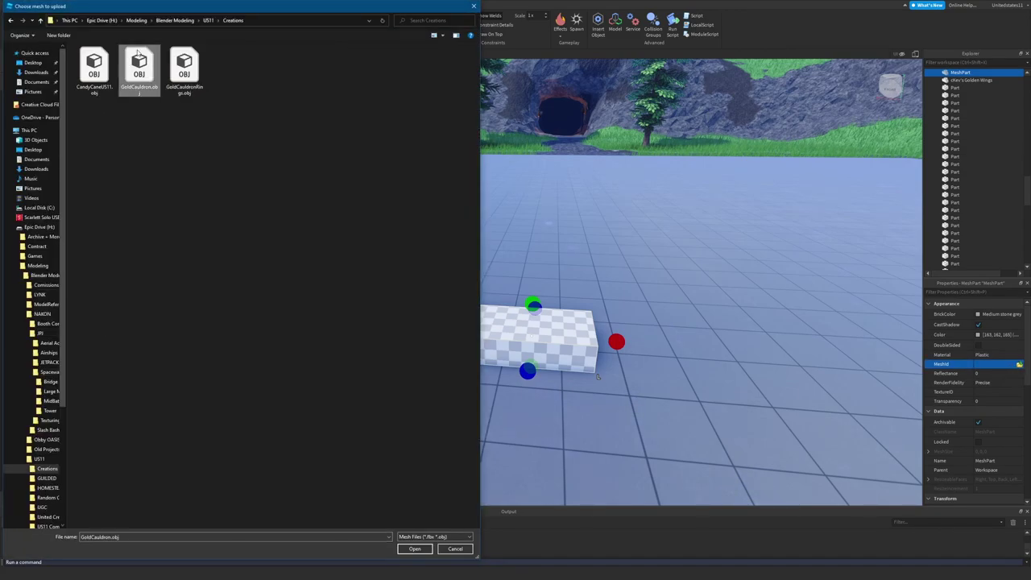
left_click(597, 299)
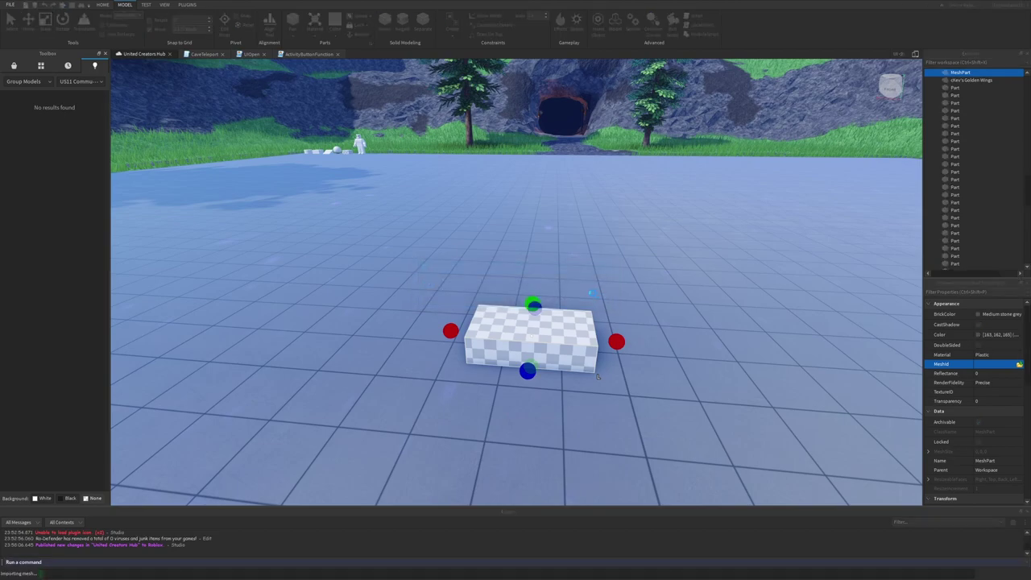
left_click_drag(546, 351, 534, 396)
scroll(523, 353, "up", 2)
scroll(528, 347, "down", 2)
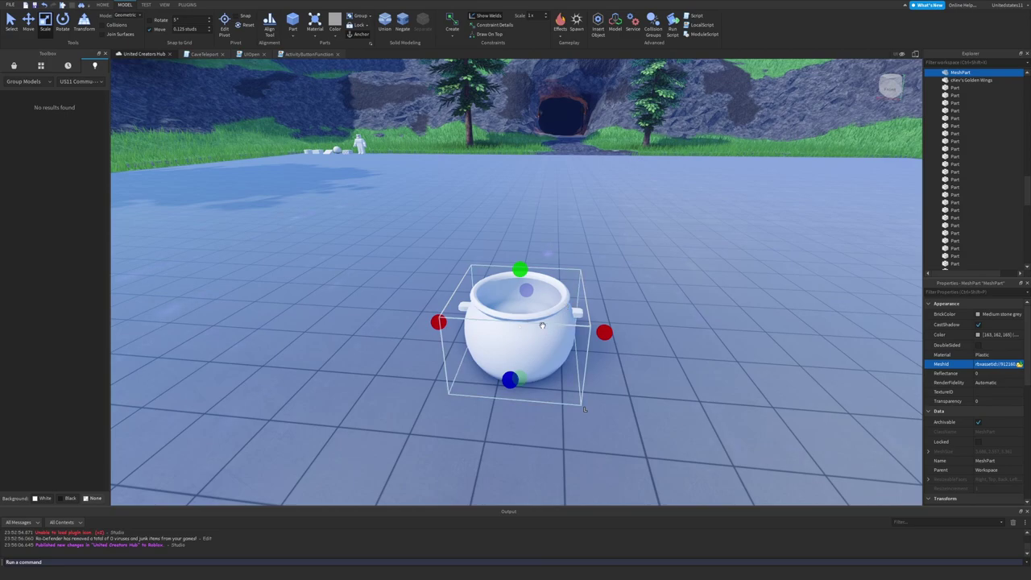
Add a second MeshPart with the GoldCauldronRings.obj mesh, positioned at the pot's stubs
scroll(541, 335, "up", 3)
scroll(542, 331, "down", 3)
scroll(544, 329, "up", 1)
right_click_drag(647, 328, 640, 325)
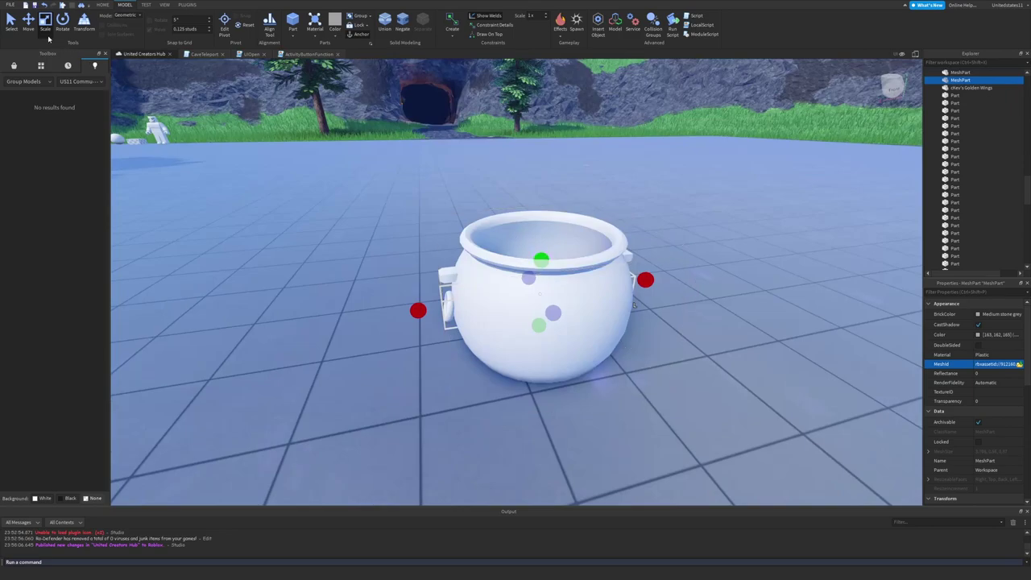
left_click(29, 25)
scroll(488, 251, "up", 3)
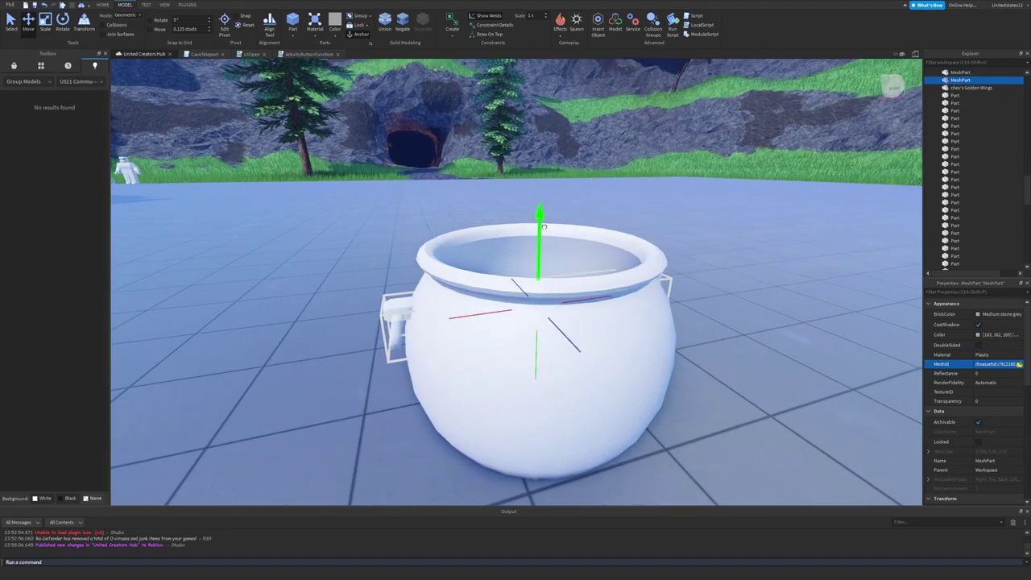
Give the rings the Bright yellow color and the Metal material
left_click(337, 36)
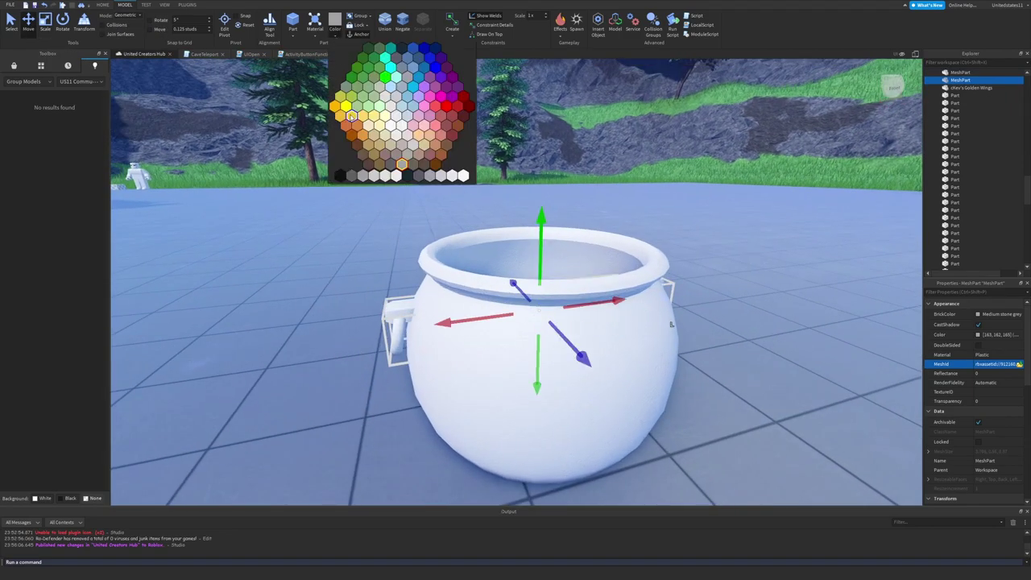
left_click(348, 113)
scroll(531, 322, "up", 2)
left_click(315, 25)
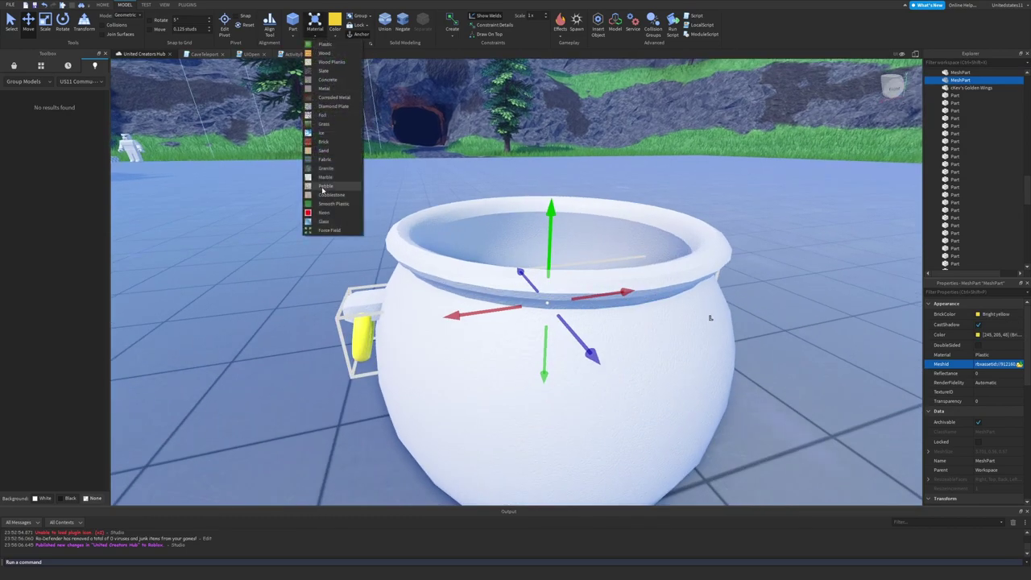
left_click(324, 88)
Change the rings' color to a golden orange, RGB 245, 158, 37
right_click_drag(353, 145, 349, 145)
key("a")
key("d")
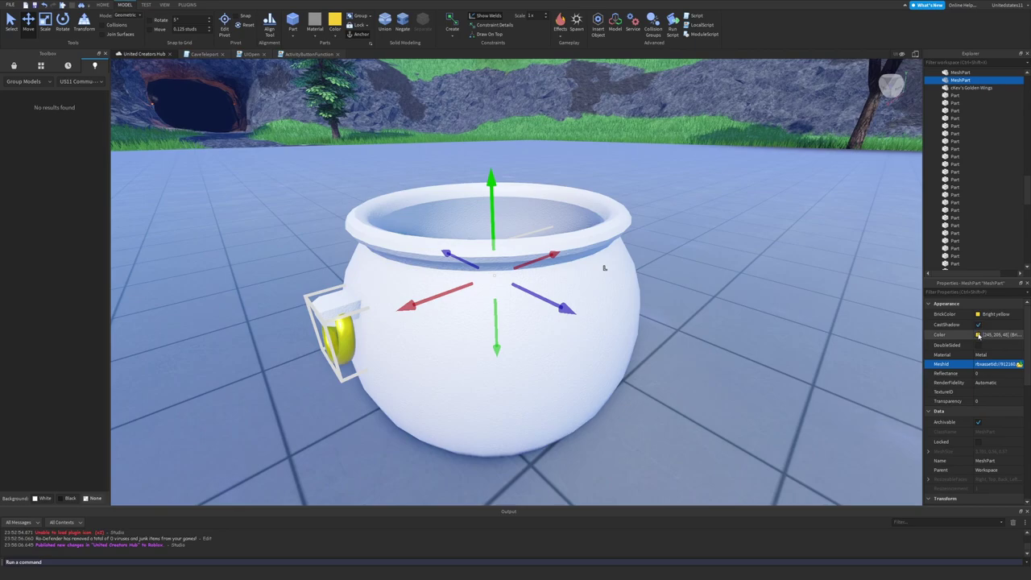
left_click(978, 335)
left_click_drag(570, 207, 629, 240)
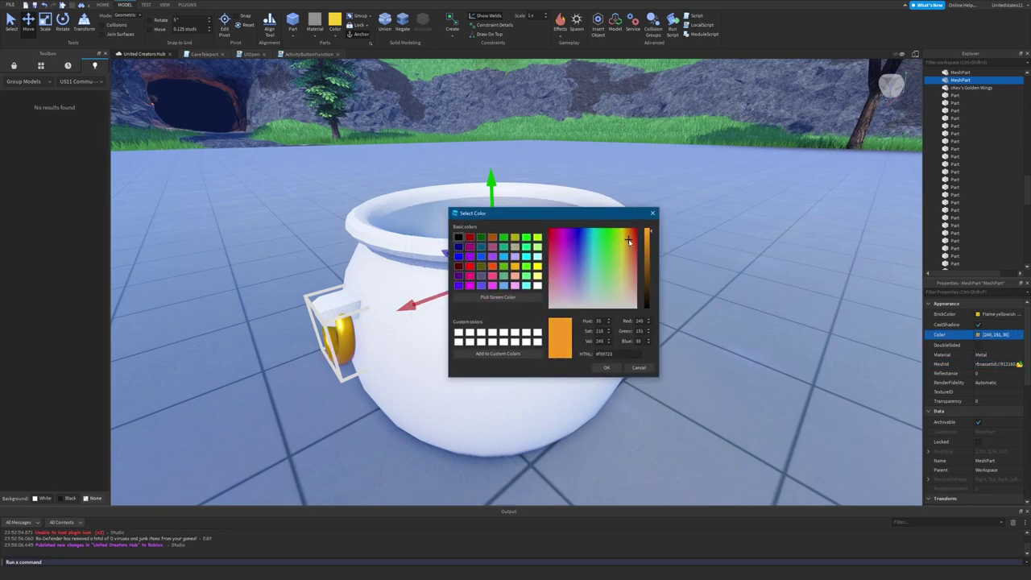
left_click(605, 367)
key("f")
scroll(483, 334, "up", 4)
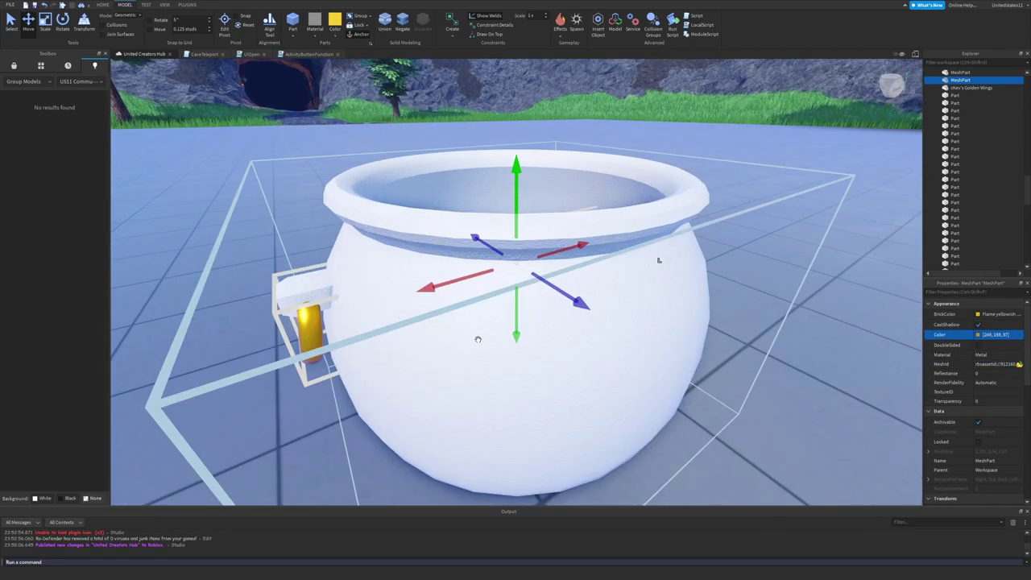
Set the pot body's material to Metal and its color to Black
left_click(455, 360)
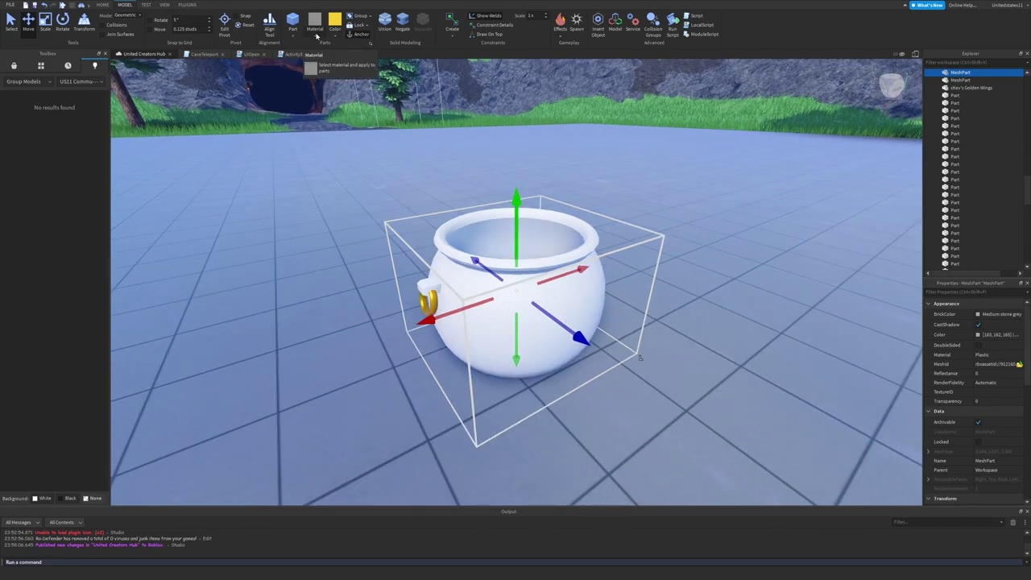
left_click(315, 32)
left_click(335, 35)
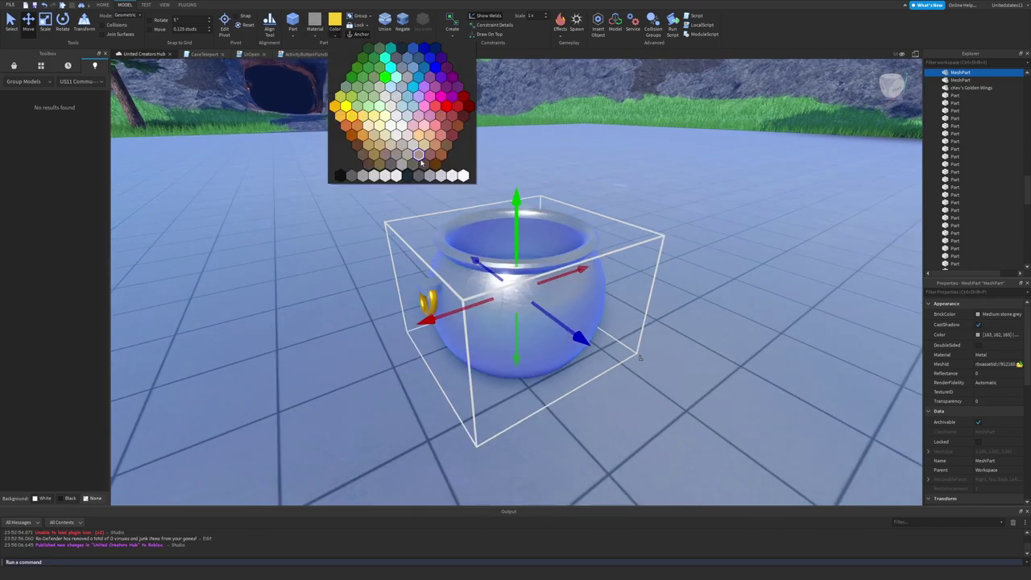
left_click(408, 176)
Group the pot body and rings into one model and rename it GoldPot
right_click_drag(452, 190, 420, 182)
key("d")
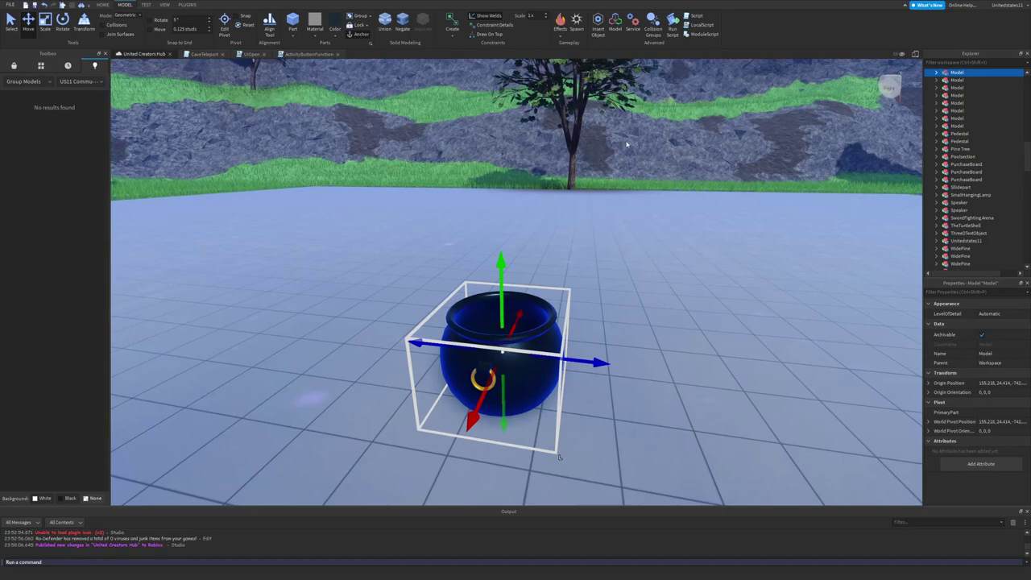
right_click(957, 73)
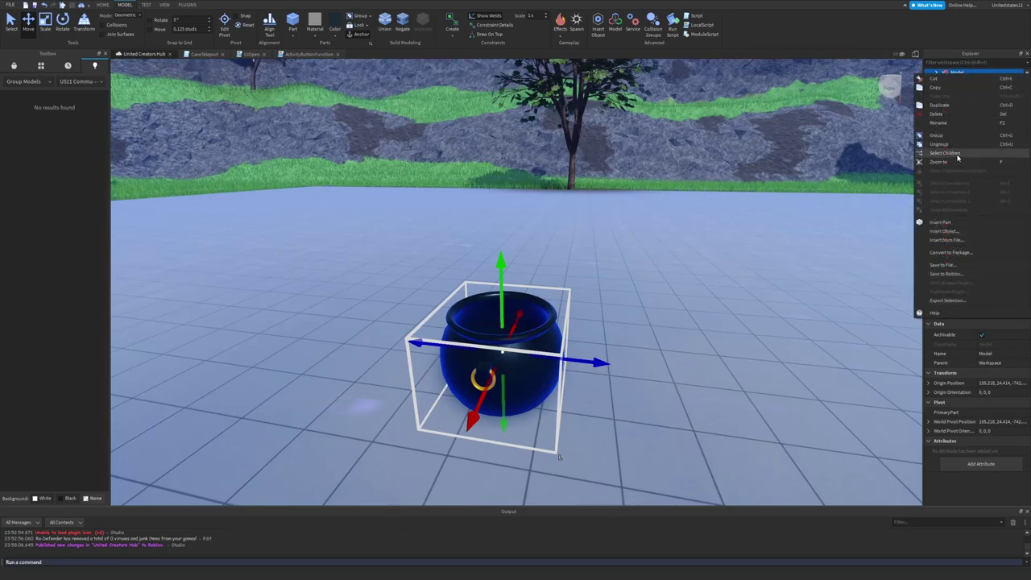
left_click(954, 123)
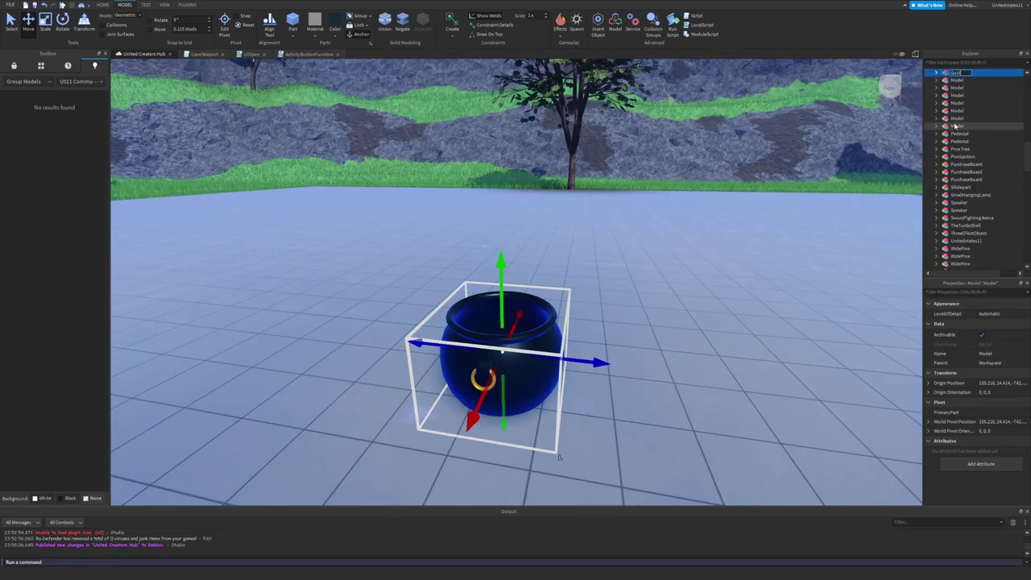
right_click_drag(665, 213, 634, 220)
scroll(634, 221, "up", 3)
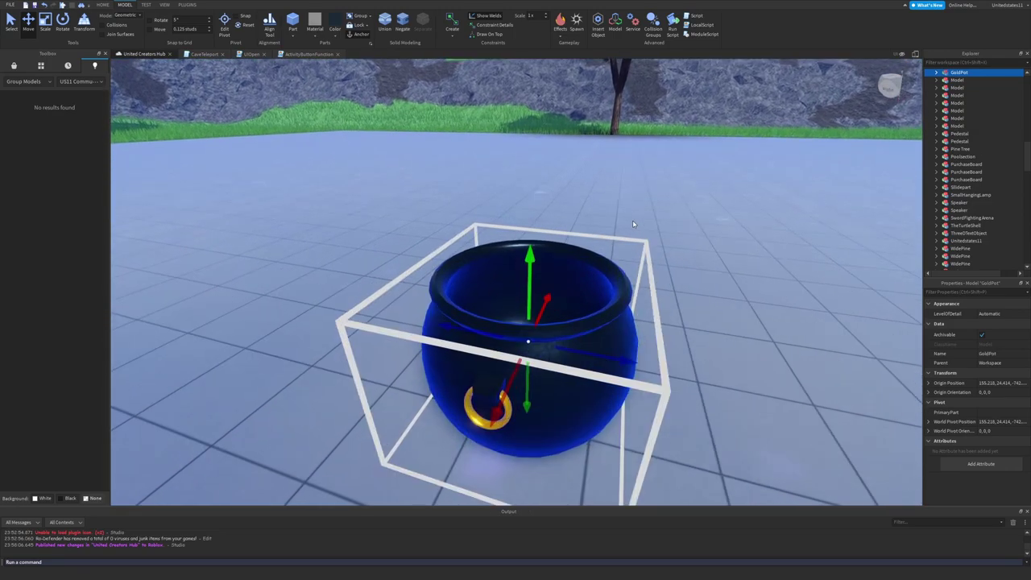
scroll(635, 221, "down", 4)
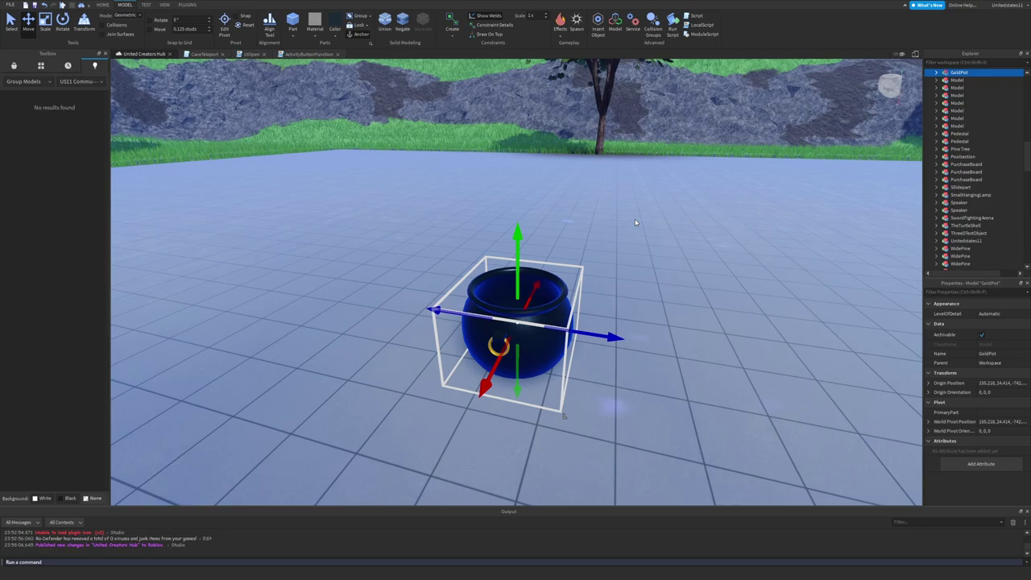
right_click_drag(625, 222, 580, 117)
left_click(623, 223)
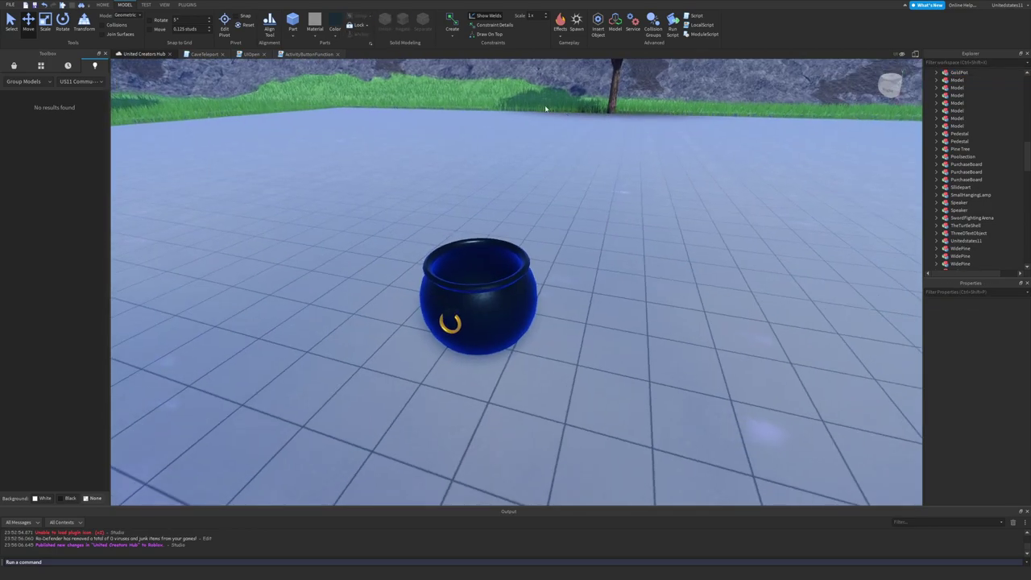
Insert a cylinder part beside the pot, stand it upright and shrink its length to a flat disc 0.125 studs thick
left_click(295, 38)
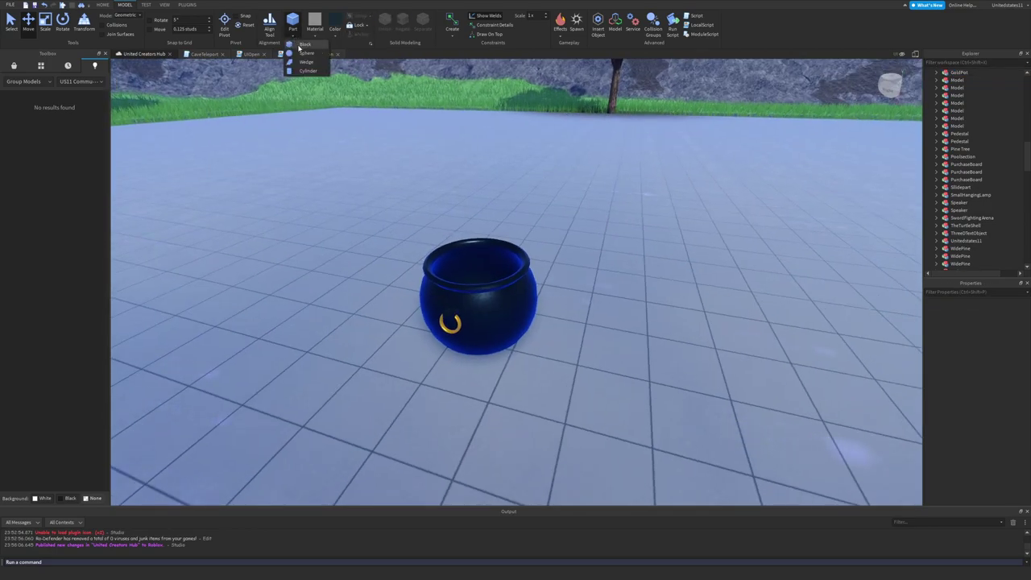
left_click(305, 72)
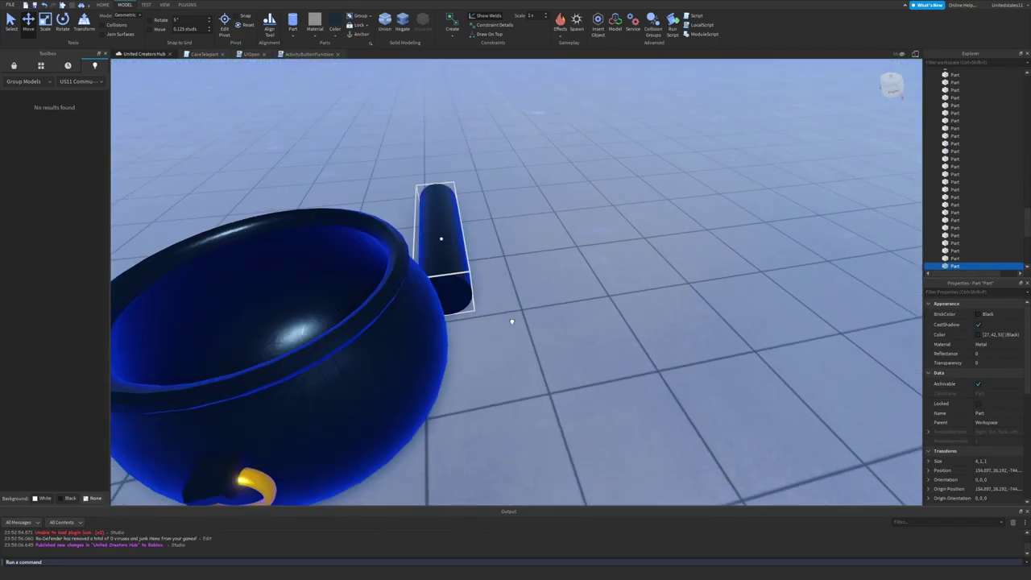
left_click_drag(513, 321, 687, 456)
left_click(45, 24)
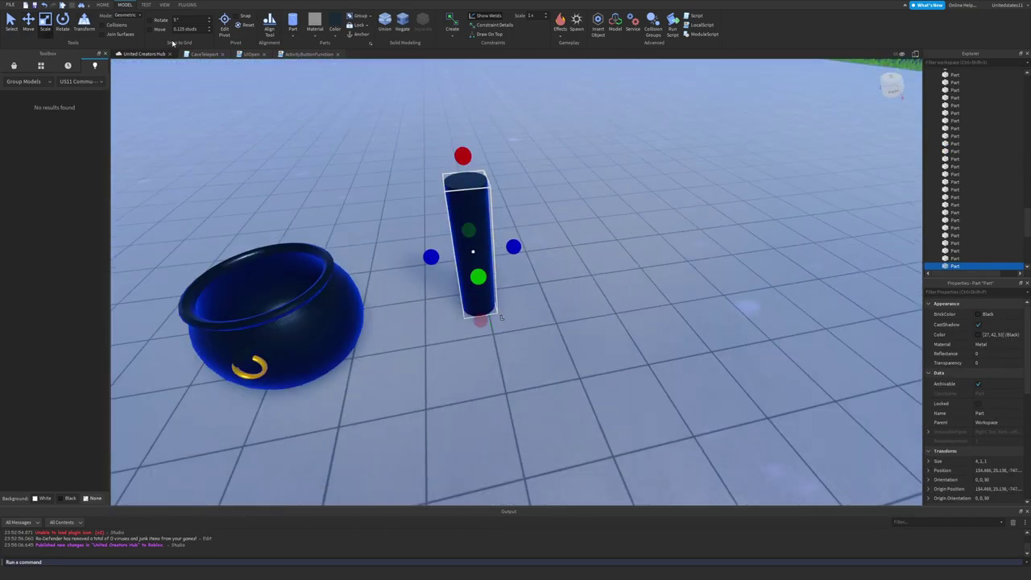
left_click_drag(463, 156, 489, 312)
scroll(512, 299, "up", 2)
right_click_drag(488, 315, 484, 314)
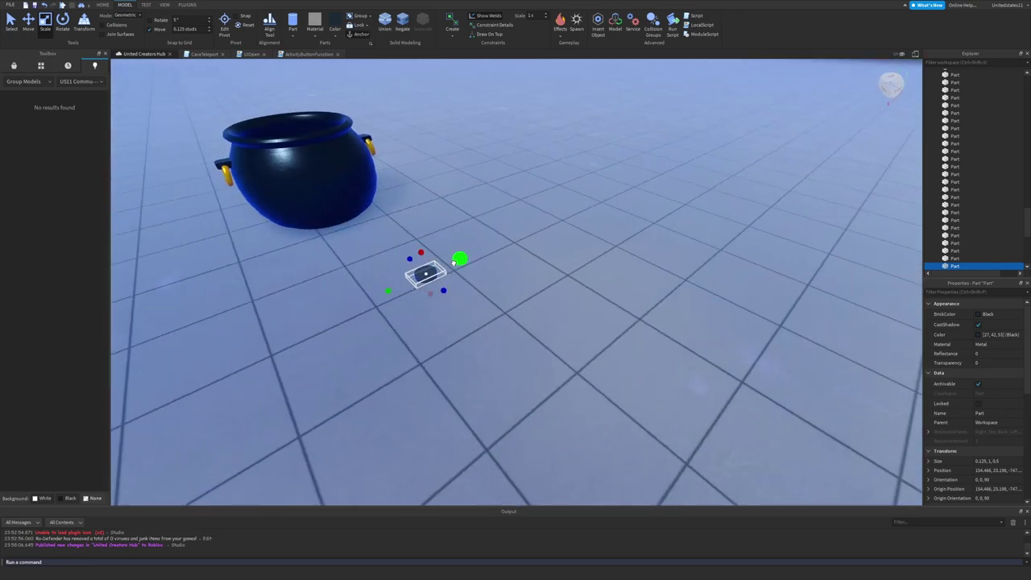
Scale the flat disc down to a small coin measuring 0.156 × 0.625 × 0.625 studs
scroll(451, 263, "up", 3)
left_click_drag(424, 270, 497, 340)
right_click_drag(478, 336, 497, 341)
left_click_drag(497, 341, 592, 339)
scroll(515, 315, "down", 3)
scroll(538, 310, "up", 3)
right_click_drag(592, 339, 588, 337)
scroll(488, 318, "down", 2)
right_click_drag(343, 428, 342, 427)
scroll(405, 232, "up", 3)
Copy the rings' golden color, RGB 245, 158, 37, and apply it to the coin
left_click(405, 233)
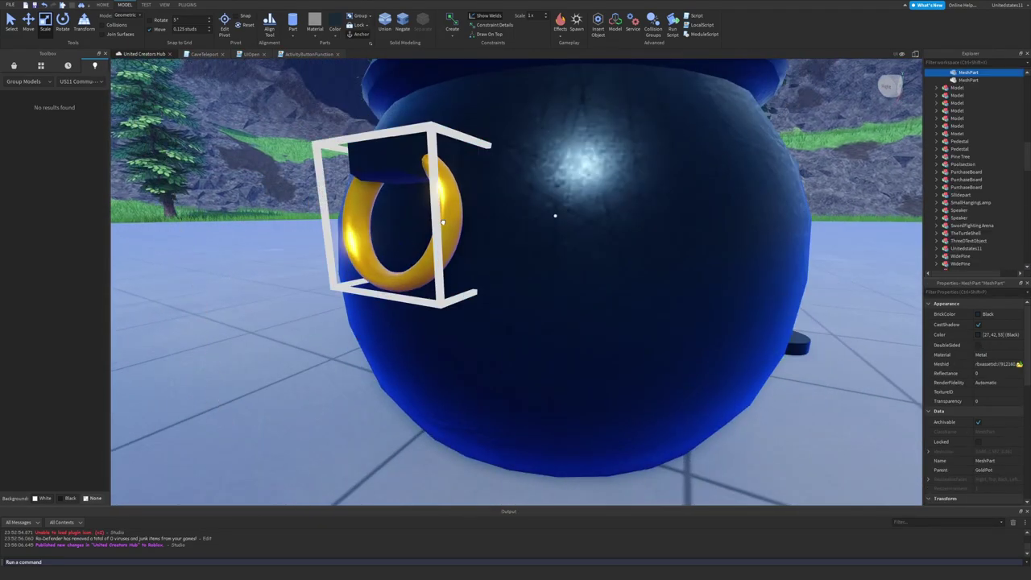
scroll(524, 251, "down", 3)
left_click(1005, 337)
right_click_drag(637, 326, 635, 325)
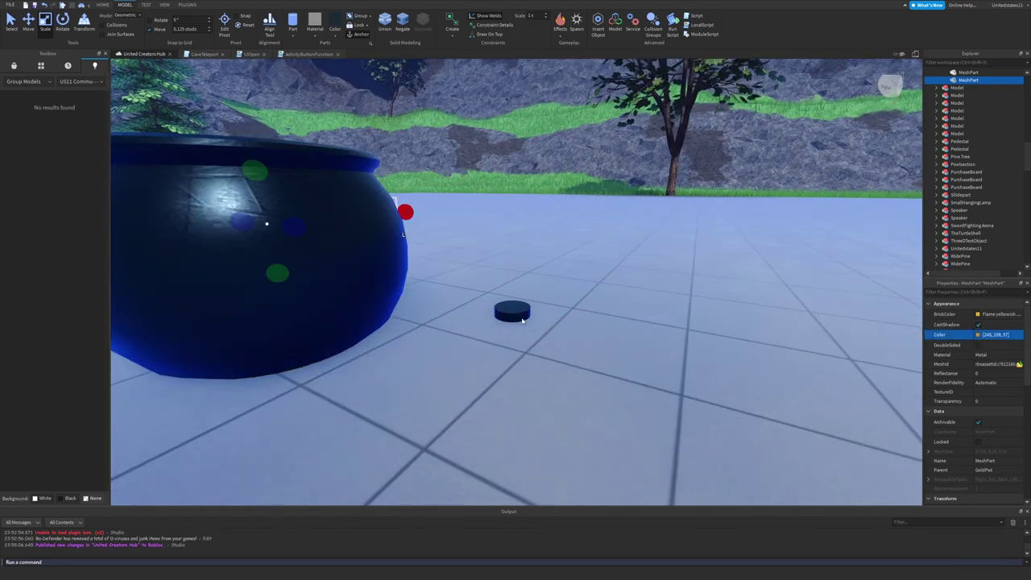
left_click(521, 319)
scroll(525, 325, "up", 3)
left_click(995, 335)
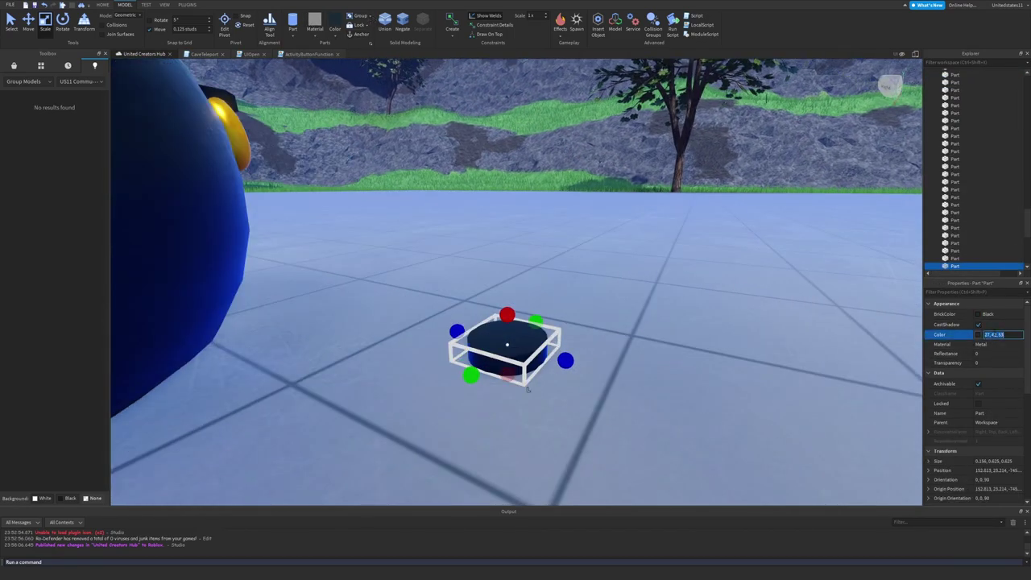
type("[245, 169, 37]")
key("Return")
Move the coin up and over the center of the pot's opening
left_click(28, 24)
right_click_drag(460, 231, 461, 232)
scroll(459, 231, "down", 4)
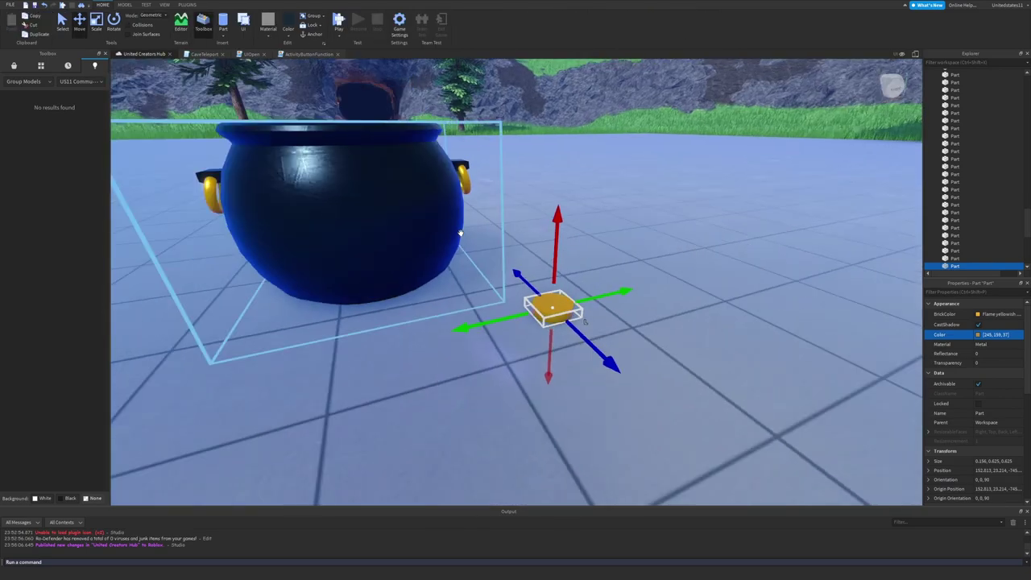
left_click_drag(475, 313, 355, 317)
left_click_drag(419, 284, 398, 104)
right_click_drag(398, 106, 516, 129)
scroll(564, 186, "down", 3)
left_click_drag(582, 203, 511, 207)
right_click_drag(512, 209, 525, 366)
scroll(524, 365, "up", 3)
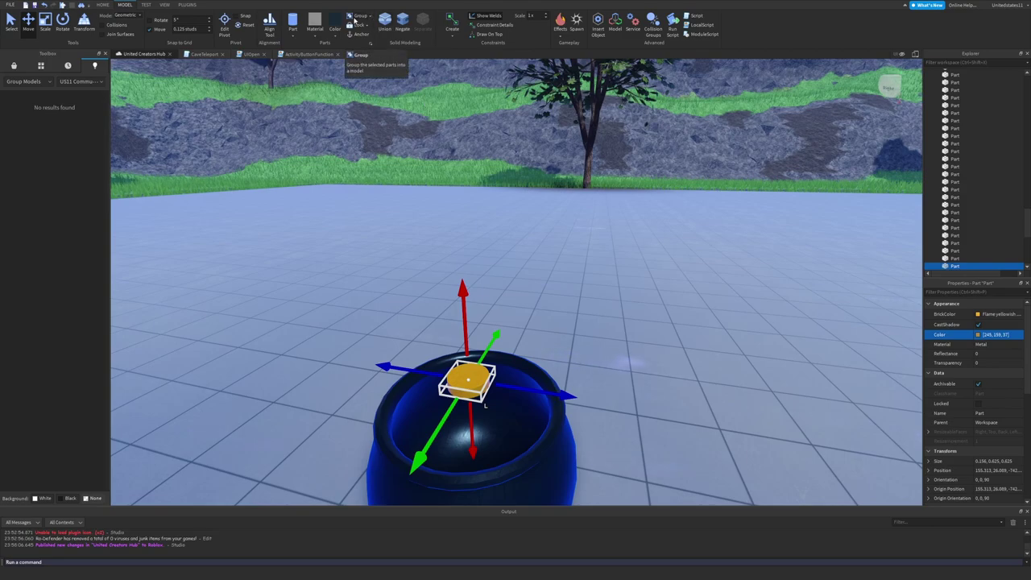
Group the coin into its own model and select the coin part inside that model
left_click(355, 21)
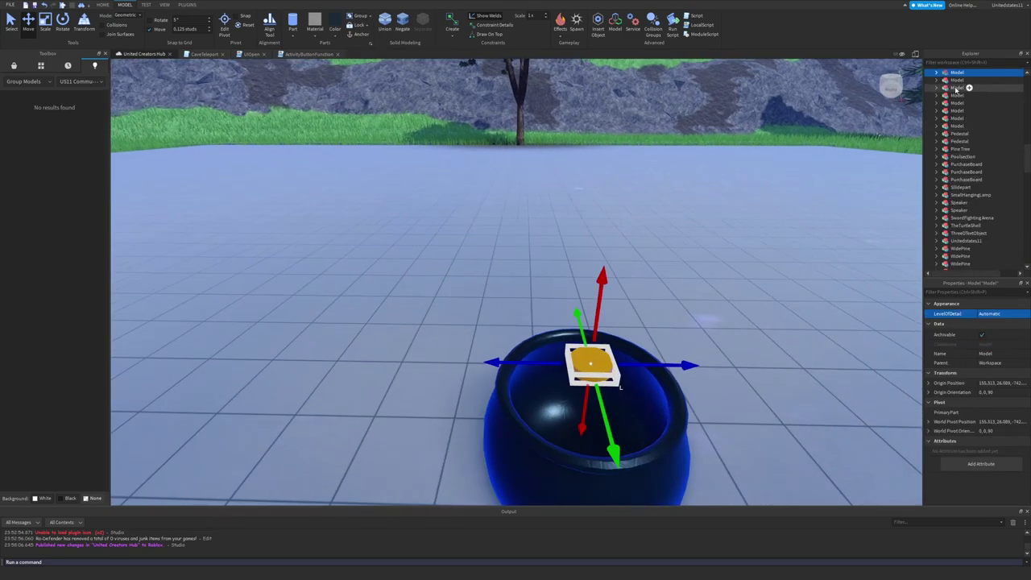
scroll(829, 150, "up", 2)
key("d")
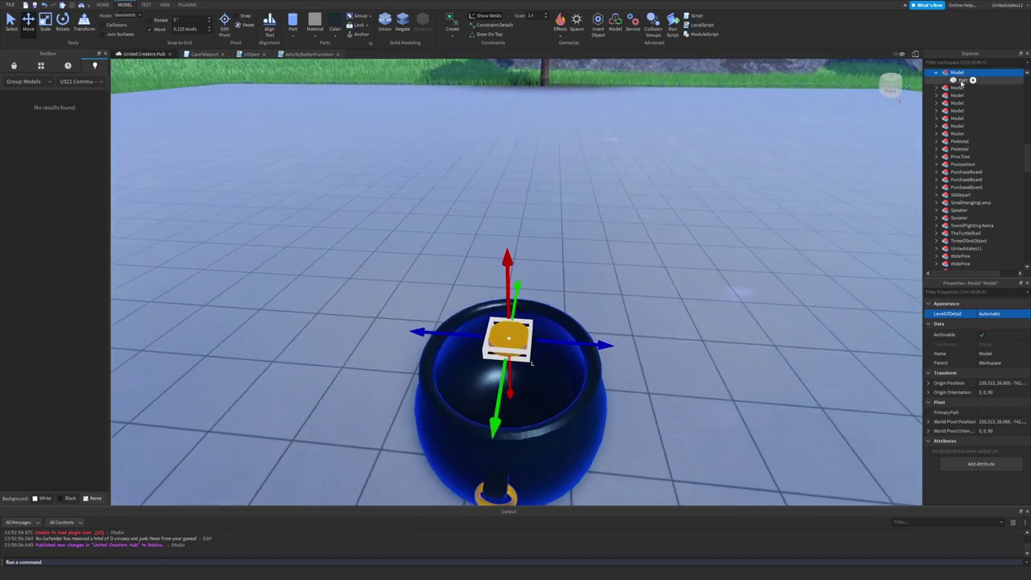
left_click(962, 80)
key("f")
scroll(559, 356, "down", 3)
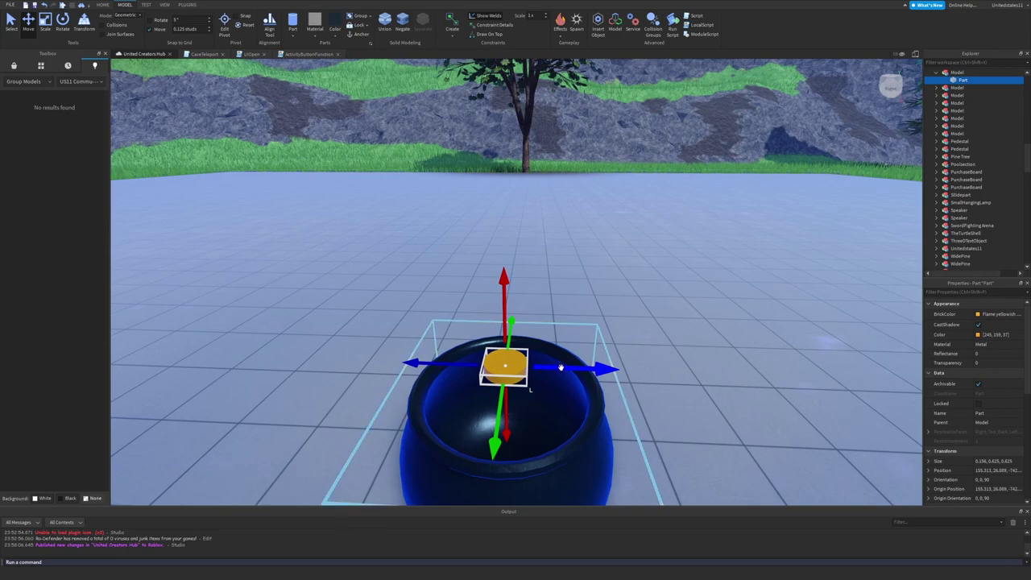
Duplicate the coin three times and spread the copies above the pot's opening at slightly different heights
right_click_drag(562, 368, 570, 252)
key("q")
key("e")
key("ctrl+d")
left_click_drag(505, 309, 506, 295)
left_click_drag(537, 332, 587, 349)
key("ctrl+d")
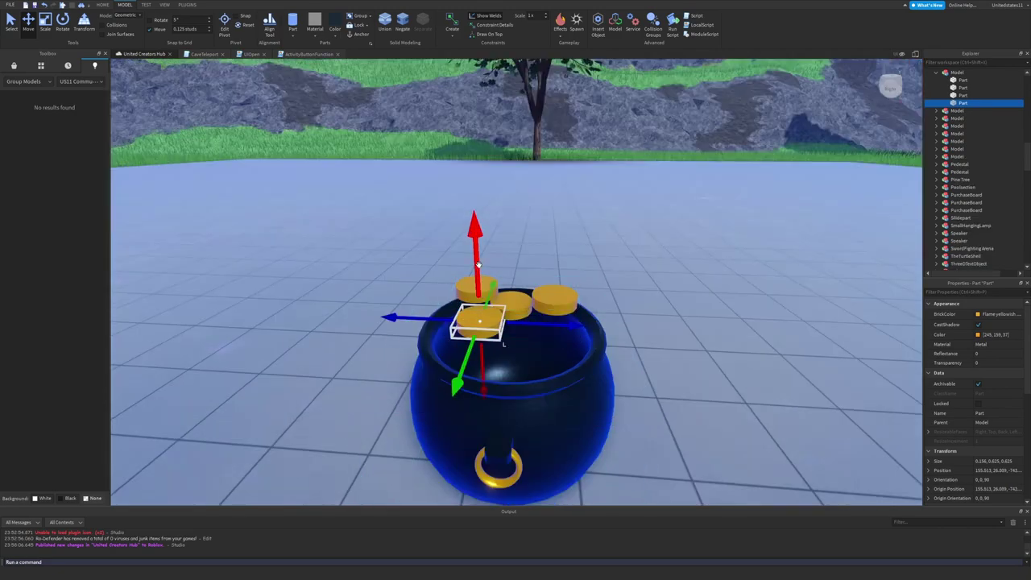
left_click_drag(478, 264, 479, 280)
Duplicate one of the existing coins and shift the copy sideways and slightly up above the pot
left_click(512, 306, "alt")
right_click_drag(513, 306, 488, 305)
key("ctrl+d")
left_click_drag(472, 228, 512, 232)
left_click_drag(446, 178, 446, 171)
right_click_drag(447, 171, 537, 145)
Add two more coin copies and adjust their positions and heights to complete a layer of seven coins
key("ctrl+d")
left_click_drag(617, 186, 652, 189)
right_click_drag(652, 189, 563, 190)
left_click_drag(485, 178, 437, 181)
right_click_drag(437, 181, 532, 207)
left_click_drag(631, 222, 642, 223)
left_click_drag(611, 143, 608, 162)
left_click(614, 194, "alt")
key("ctrl+d")
right_click_drag(613, 194, 573, 360)
scroll(573, 359, "down", 3)
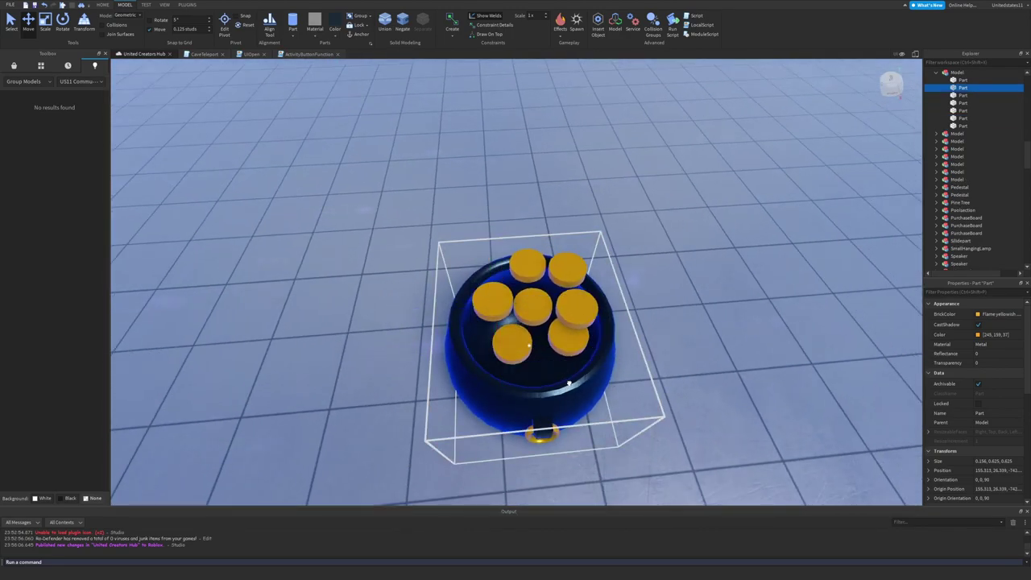
Set the CollisionFidelity of both GoldPot mesh parts, body and rings, to PreciseConvexDecomposition
left_click(568, 384)
right_click_drag(569, 384, 565, 467)
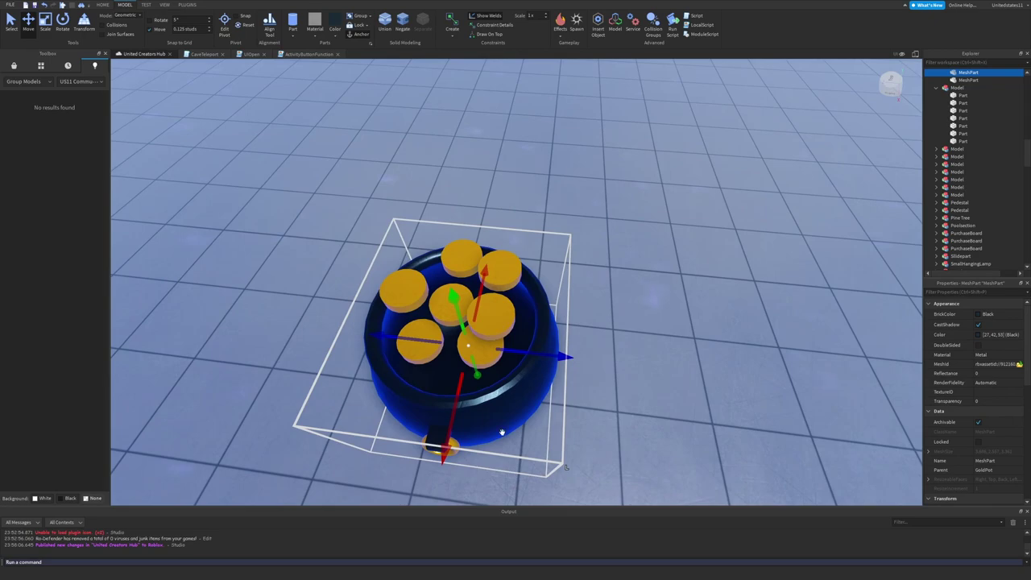
scroll(966, 129, "up", 3)
left_click(963, 152, "ctrl")
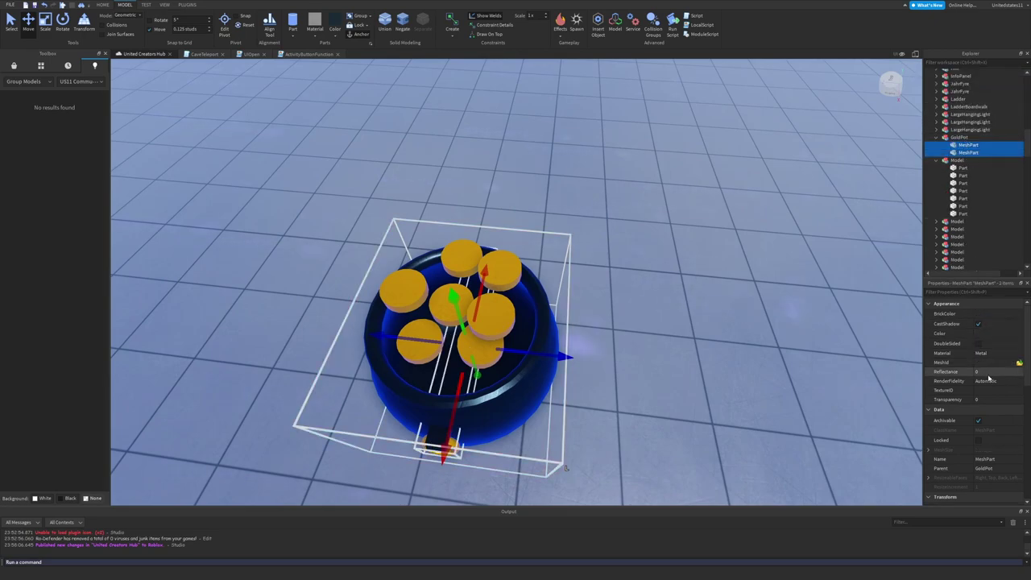
scroll(986, 374, "down", 5)
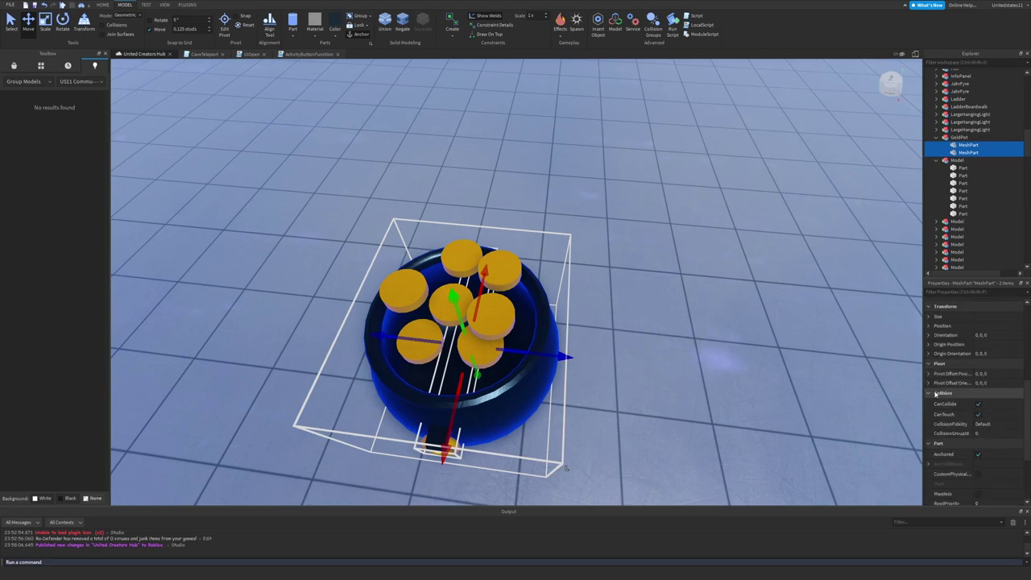
left_click(990, 424)
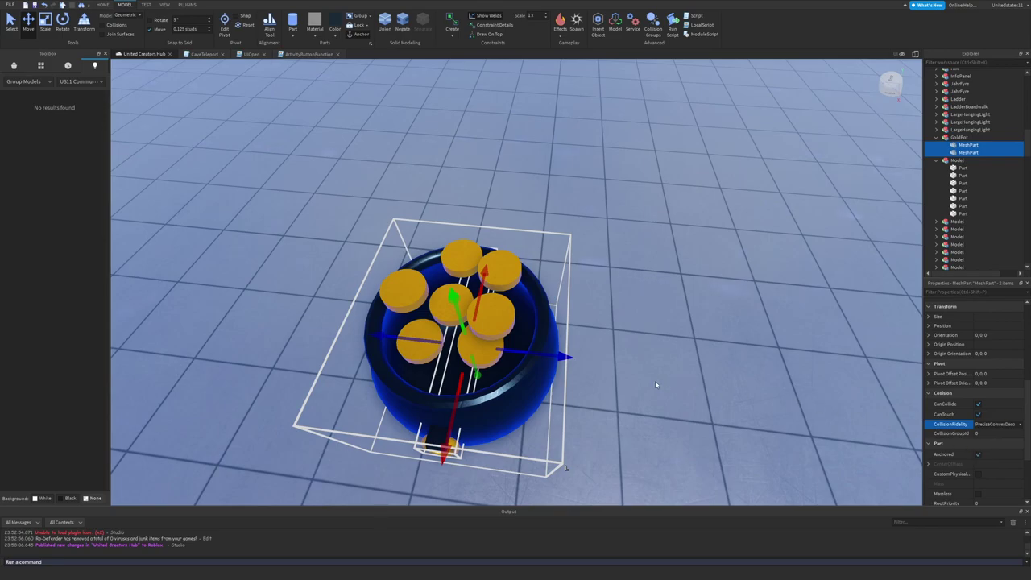
Select all seven coins in the coin model and duplicate them in place repeatedly to multiply the coins
right_click_drag(654, 384, 789, 257)
right_click_drag(620, 305, 475, 342)
right_click_drag(490, 271, 445, 292)
left_click(765, 125)
left_click(614, 367, "alt")
right_click_drag(616, 364, 690, 280)
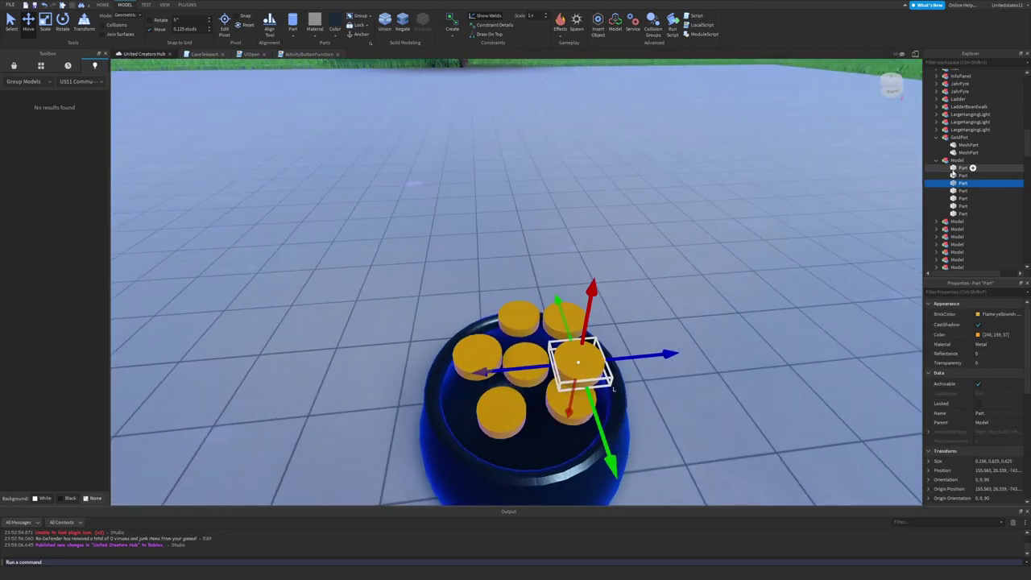
left_click(953, 169)
left_click(958, 214, "shift")
right_click_drag(588, 250, 592, 257)
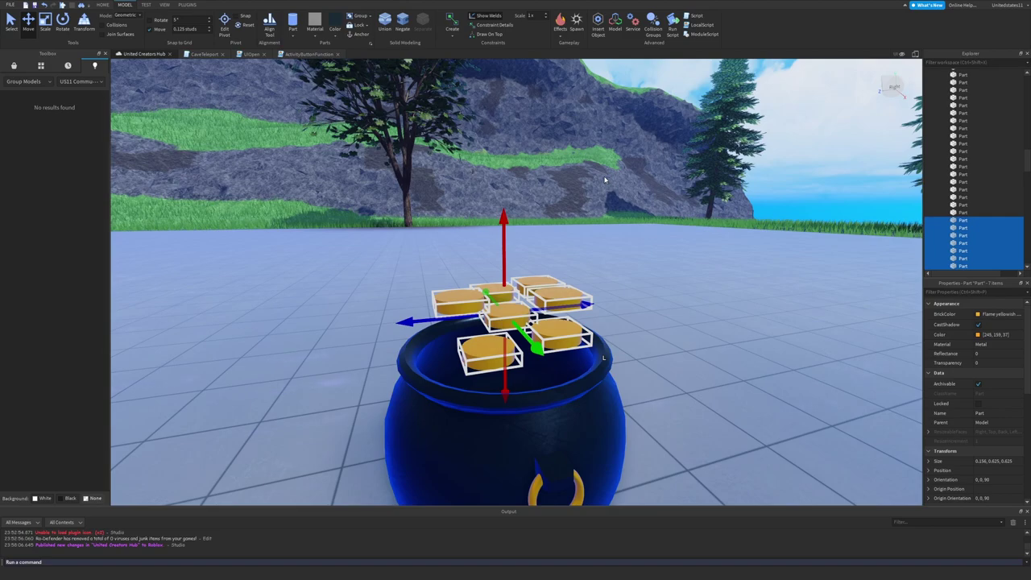
Run the physics simulation so that the coins drop into the pot
left_click(605, 180)
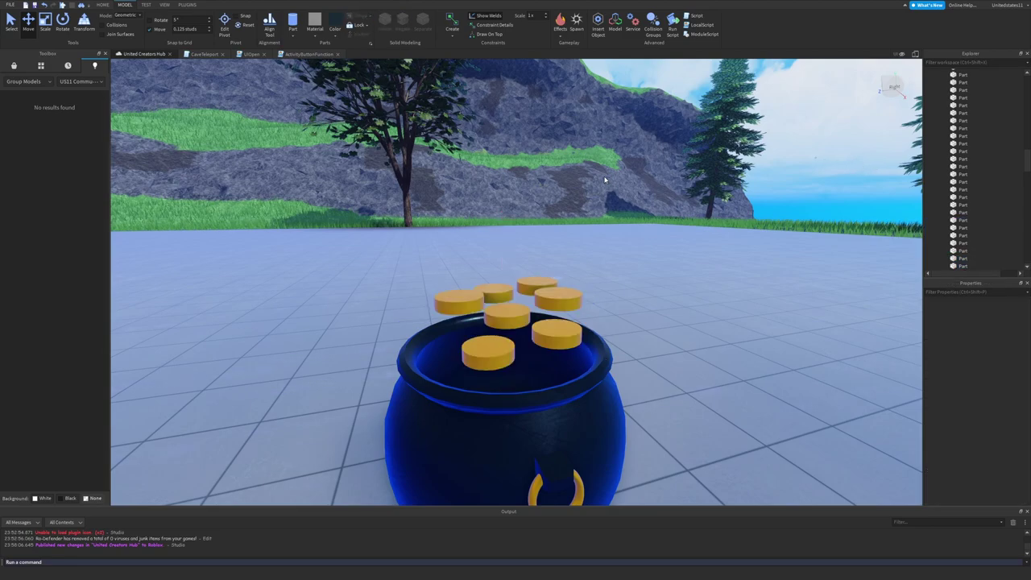
right_click_drag(604, 179, 604, 179)
key("w")
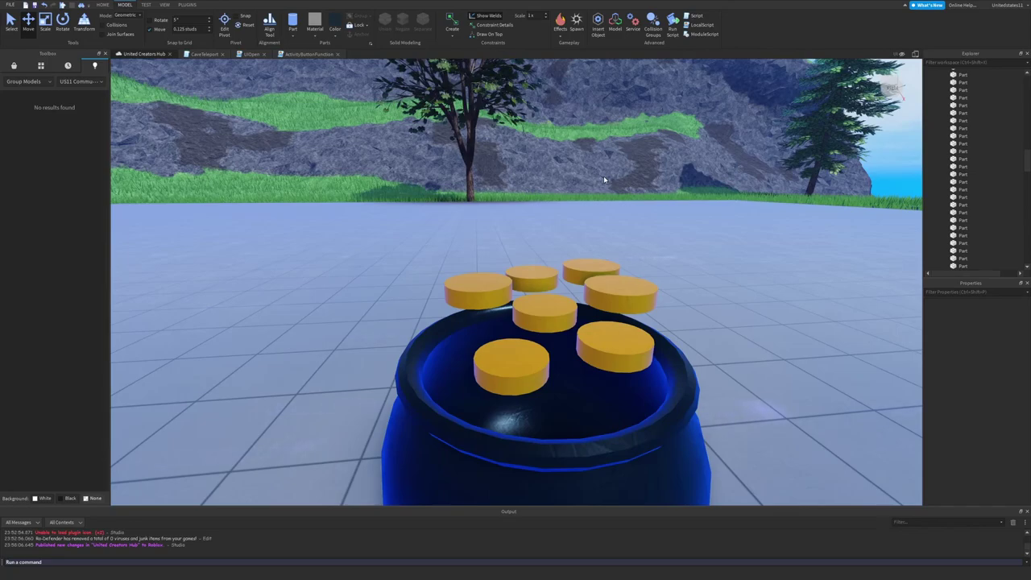
key("s")
key("s")
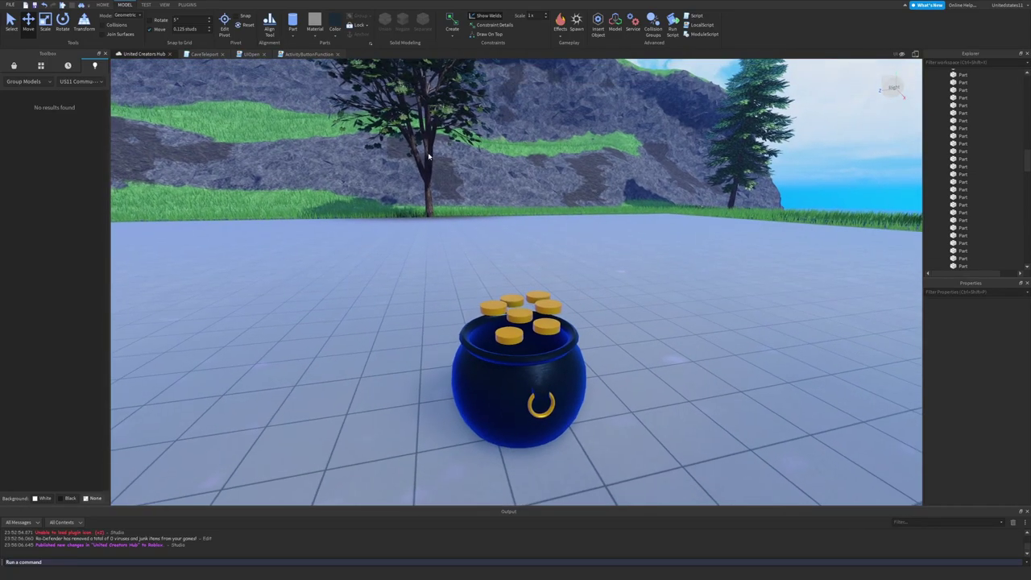
key("w")
left_click(145, 4)
left_click(12, 36)
left_click(22, 62)
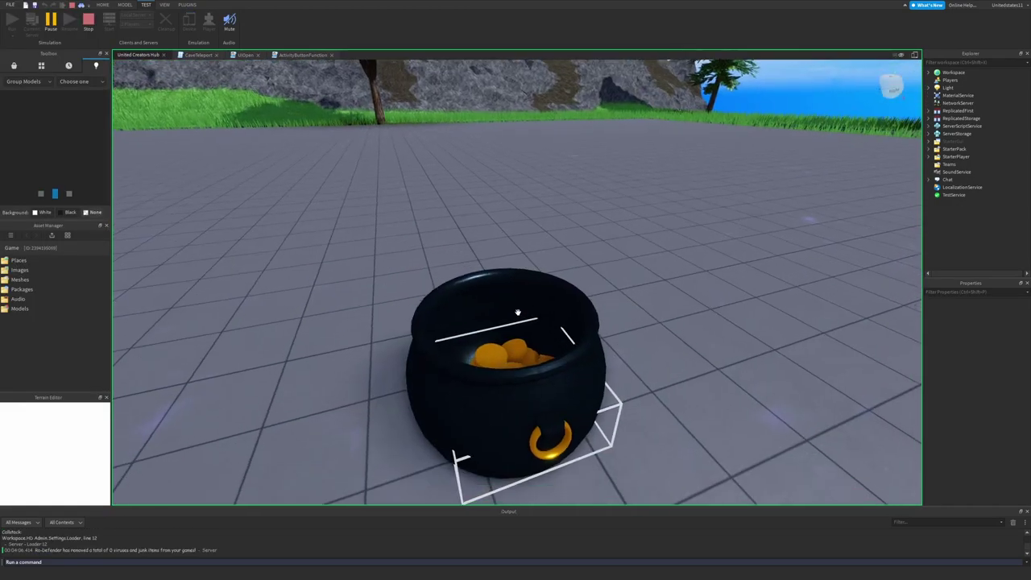
Examine how far the fallen coins fill the pot from the side and above, and stop the simulation
right_click_drag(527, 281, 564, 289)
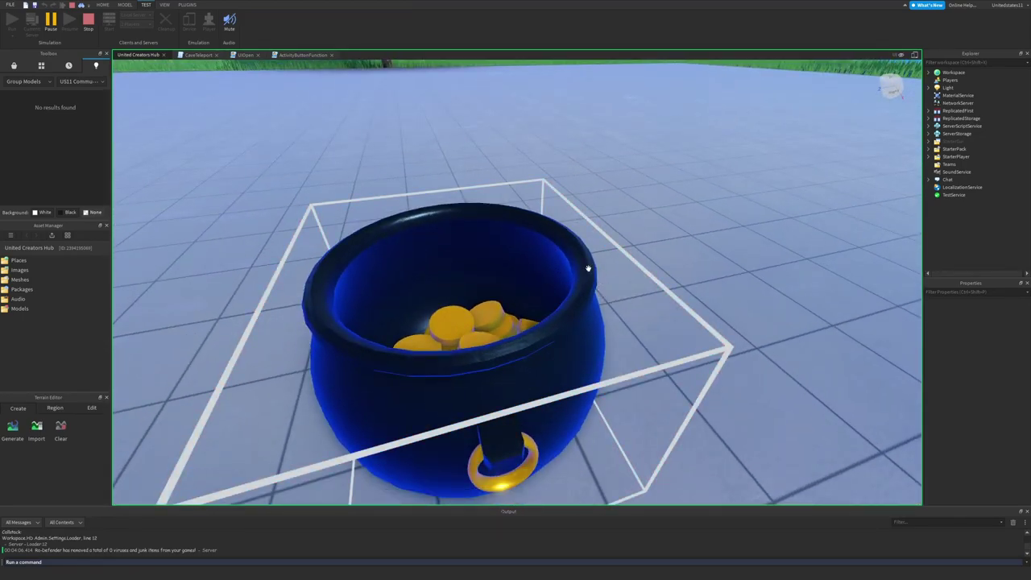
right_click_drag(588, 268, 545, 263)
scroll(546, 262, "down", 5)
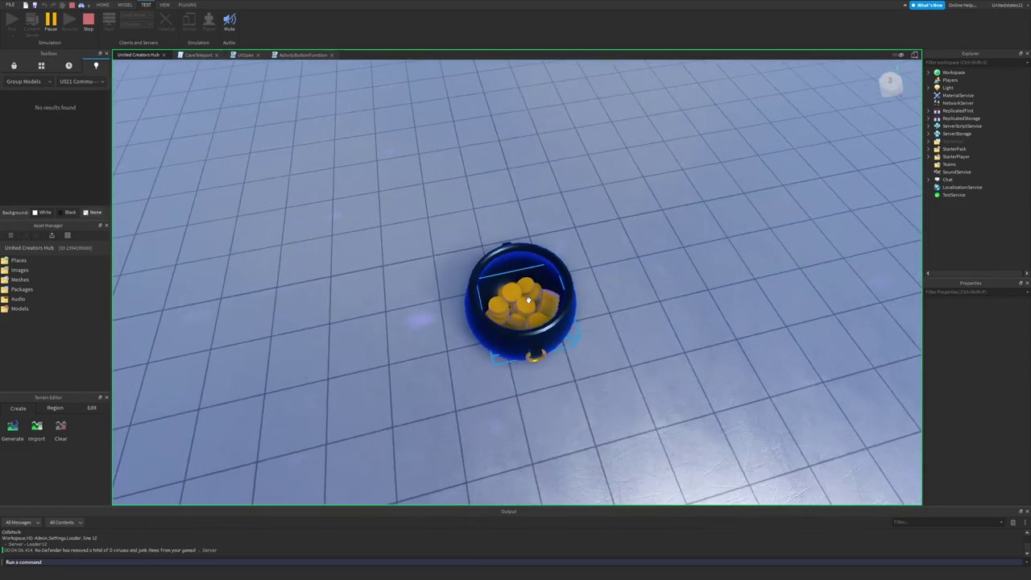
right_click_drag(537, 299, 536, 304)
key("f")
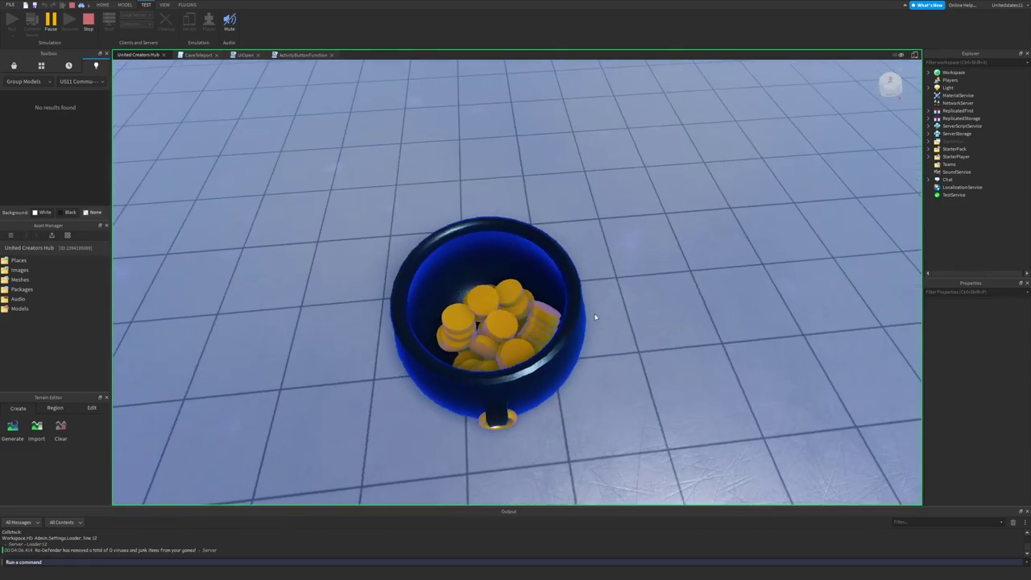
right_click_drag(593, 313, 593, 313)
scroll(593, 312, "down", 4)
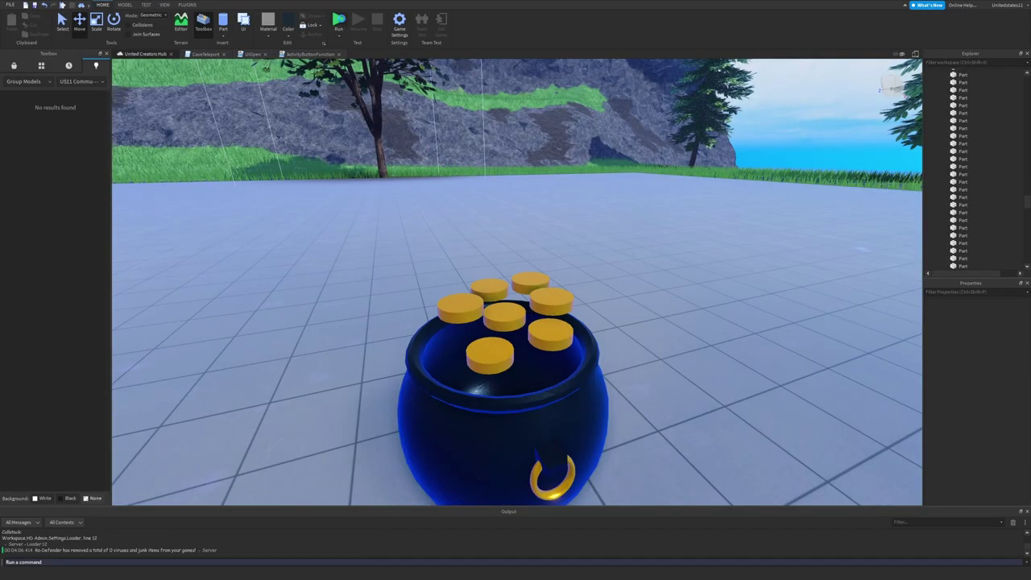
Rerun the physics simulation with the larger stack of coins and check how they settle in the pot
left_click(338, 21)
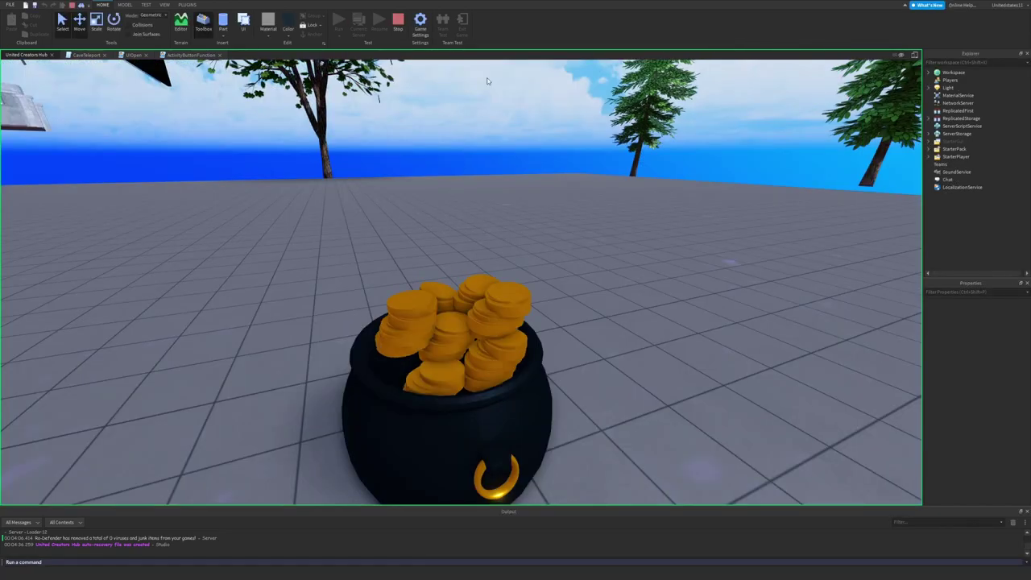
key("w")
right_click_drag(603, 259, 602, 259)
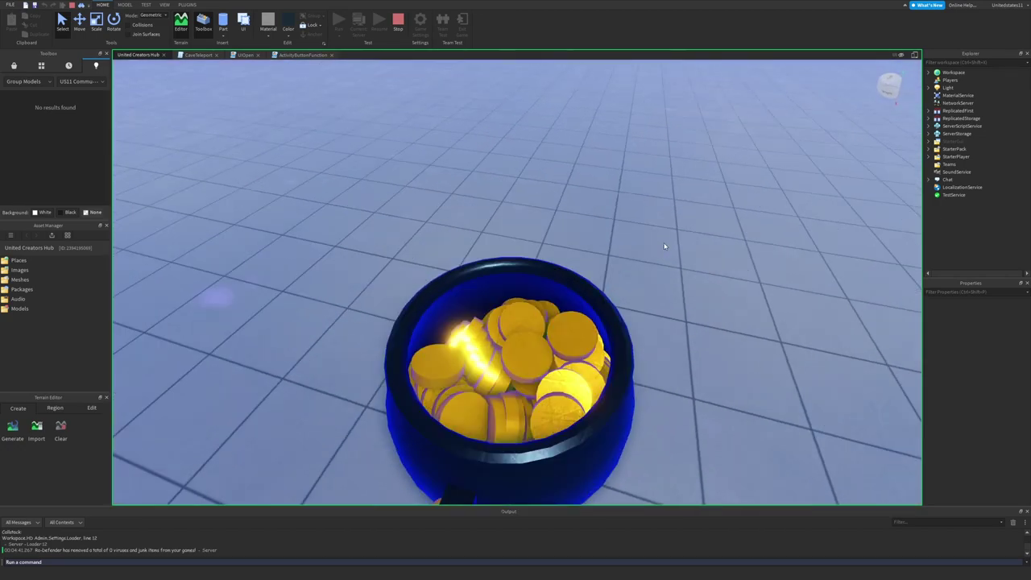
key("s")
right_click_drag(664, 243, 664, 245)
key("w")
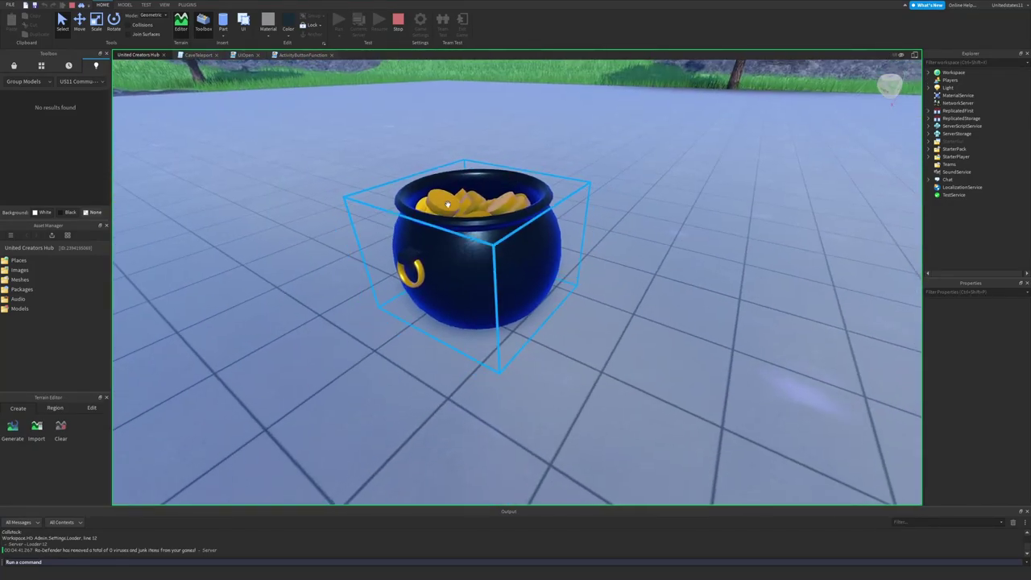
Copy the settled coin model from the running simulation, stop it, and paste the pile back beside the pot
scroll(450, 208, "up", 3)
left_click(390, 130)
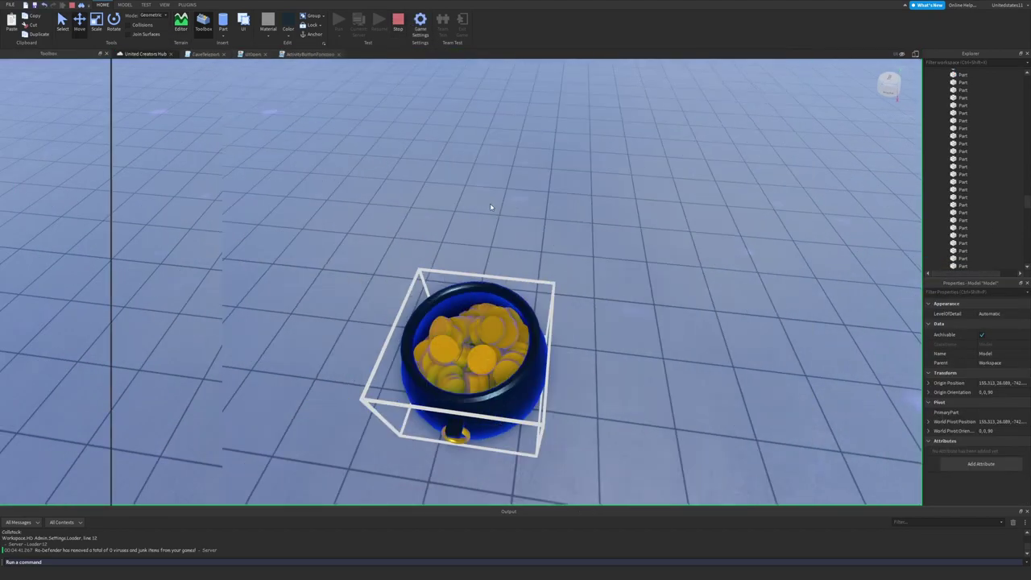
key("shift+F5")
key("d")
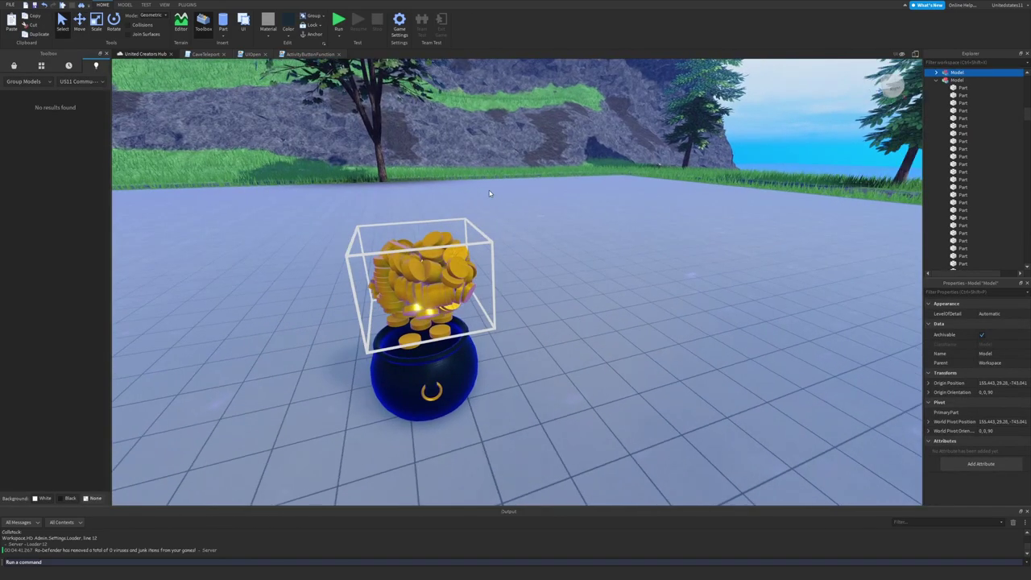
right_click_drag(527, 220, 537, 257)
key("d")
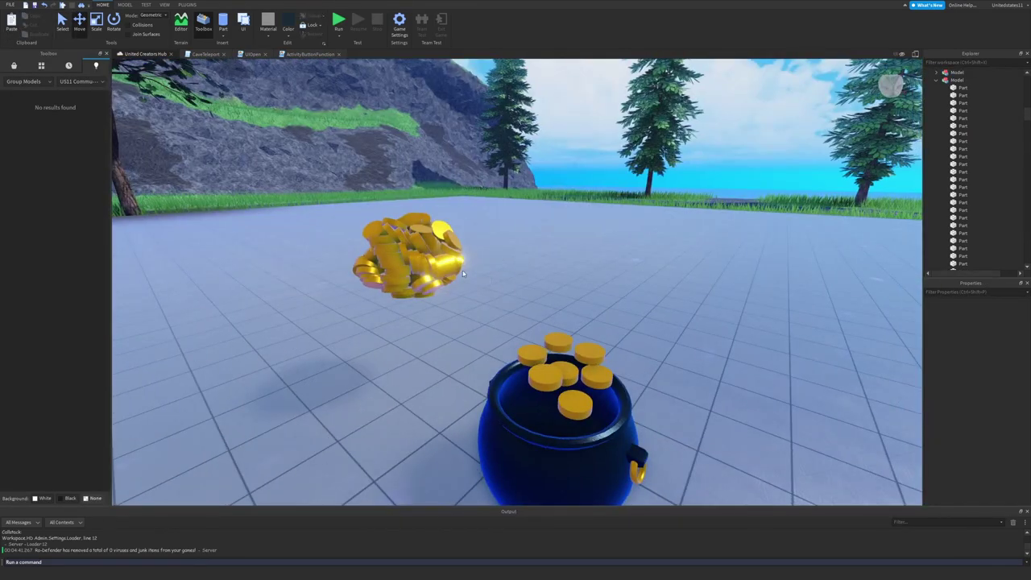
Examine the pasted coin pile from around and below while it is separated from the pot
right_click_drag(463, 273, 523, 241)
key("a")
key("q")
key("e")
key("q")
mouse_move(467, 264)
right_mouse_down()
mouse_move(473, 288)
mouse_move(463, 284)
right_mouse_up()
key("a")
key("d")
key("q")
left_click_drag(466, 290, 557, 234)
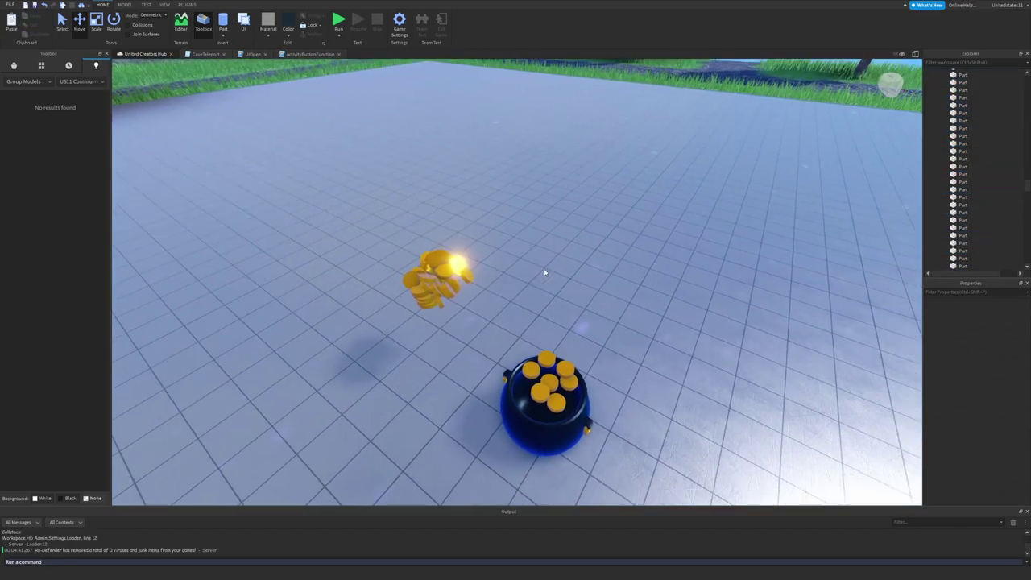
Place the settled coin pile inside the pot, center it in the opening and raise it toward the rim
scroll(544, 272, "up", 4)
right_click_drag(544, 272, 592, 274)
left_click(618, 293)
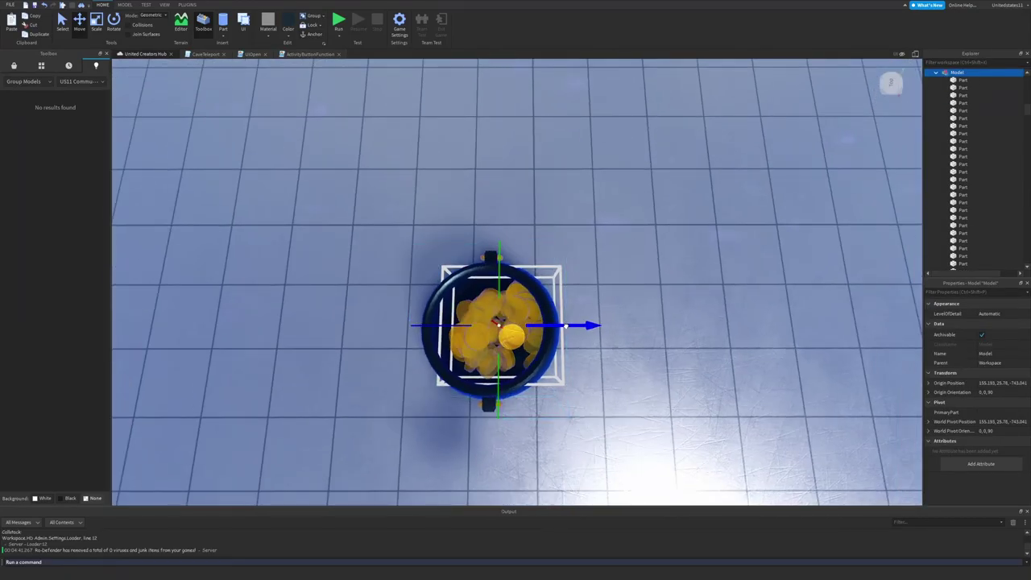
left_click_drag(563, 326, 557, 325)
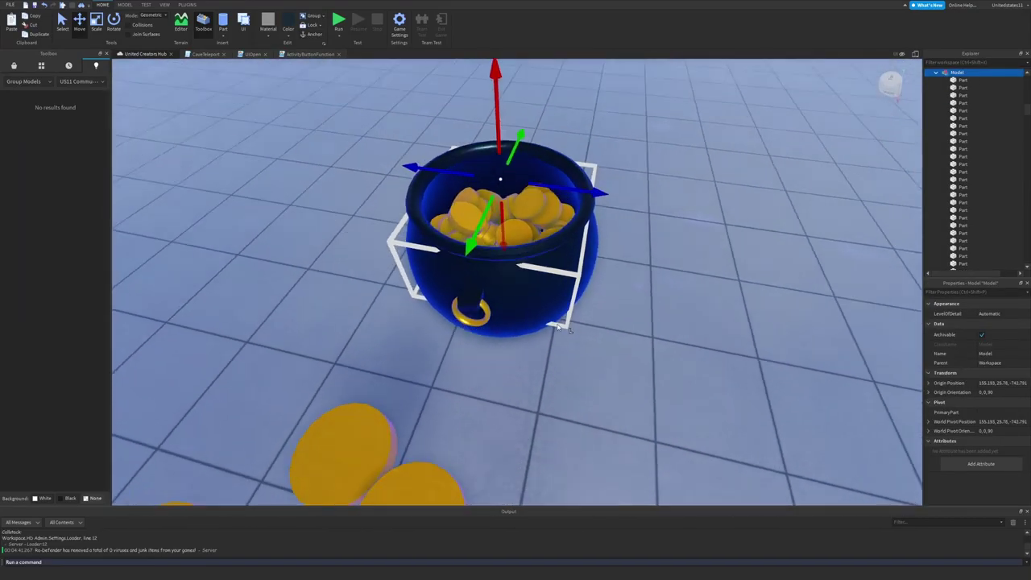
right_click_drag(500, 147, 500, 145)
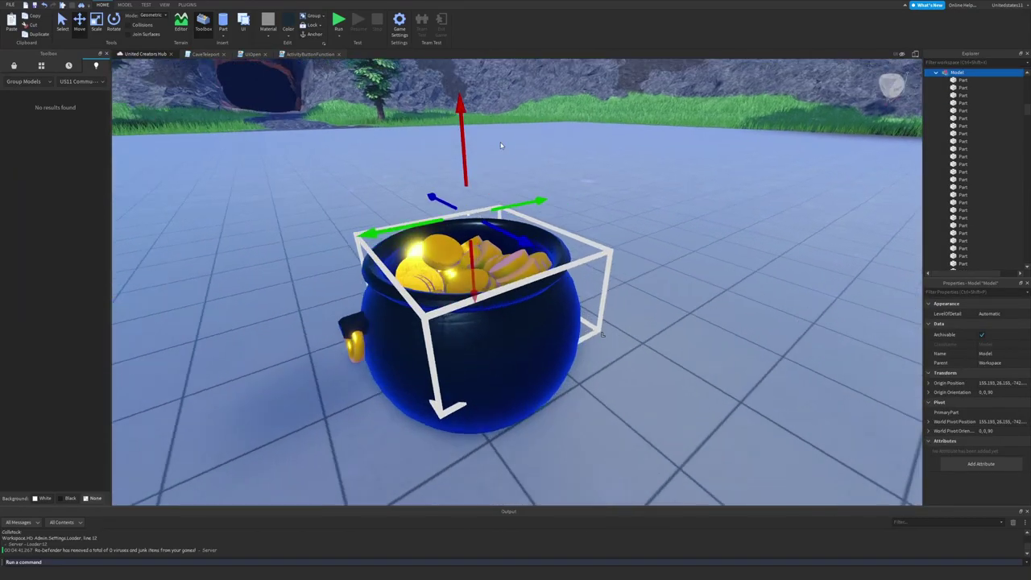